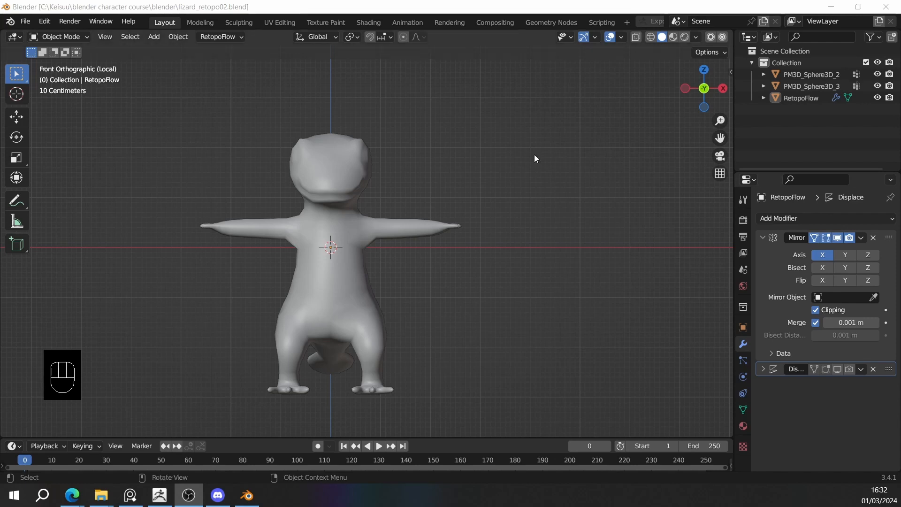
Examine the lizard model in front and side orthographic views.
{"action": "scroll", "coordinate": [449, 153], "scroll_direction": "down", "scroll_amount": 2}
{"action": "middle_click_drag", "start_coordinate": [450, 153], "coordinate": [577, 160], "text": "alt"}
{"action": "scroll", "coordinate": [505, 213], "scroll_direction": "up", "scroll_amount": 3}
{"action": "middle_click_drag", "start_coordinate": [505, 212], "coordinate": [426, 161], "text": "shift"}
{"action": "middle_click_drag", "start_coordinate": [488, 213], "coordinate": [404, 195], "text": "shift"}
{"action": "scroll", "coordinate": [486, 194], "scroll_direction": "down", "scroll_amount": 1}
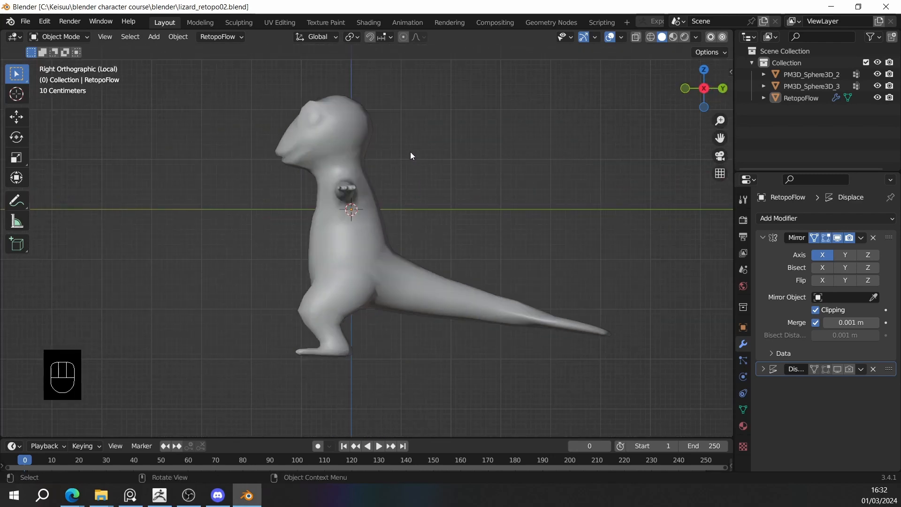
{"action": "middle_click_drag", "start_coordinate": [410, 151], "coordinate": [627, 177]}
{"action": "scroll", "coordinate": [512, 173], "scroll_direction": "down", "scroll_amount": 5}
{"action": "scroll", "coordinate": [597, 195], "scroll_direction": "up", "scroll_amount": 4}
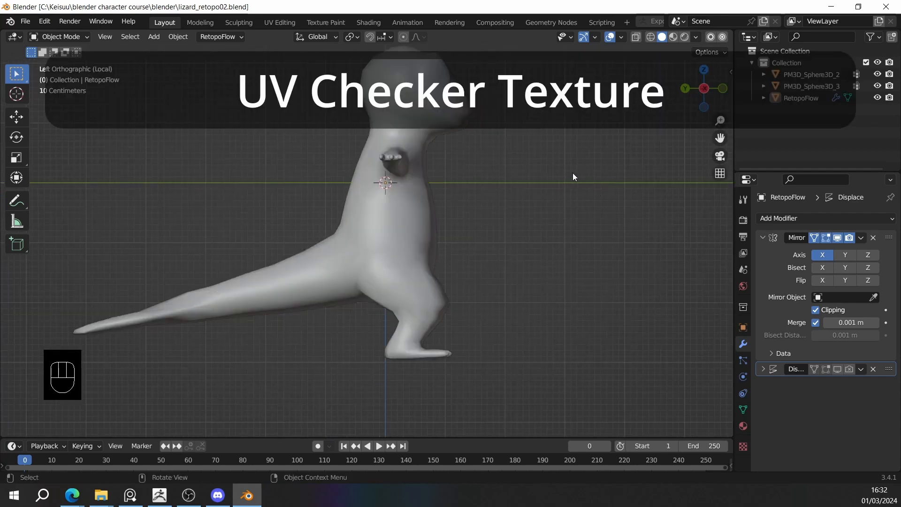
{"action": "middle_click_drag", "start_coordinate": [572, 174], "coordinate": [469, 188], "text": "alt"}
{"action": "scroll", "coordinate": [544, 189], "scroll_direction": "down", "scroll_amount": 1}
{"action": "middle_click_drag", "start_coordinate": [544, 190], "coordinate": [544, 204], "text": "shift"}
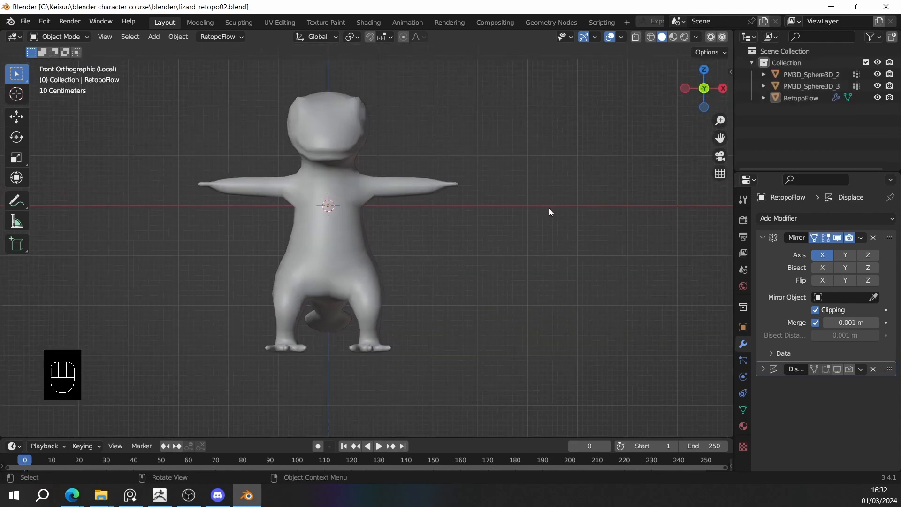
Create a new material on the RetopoFlow mesh and name it rex.
{"action": "left_click", "coordinate": [743, 427]}
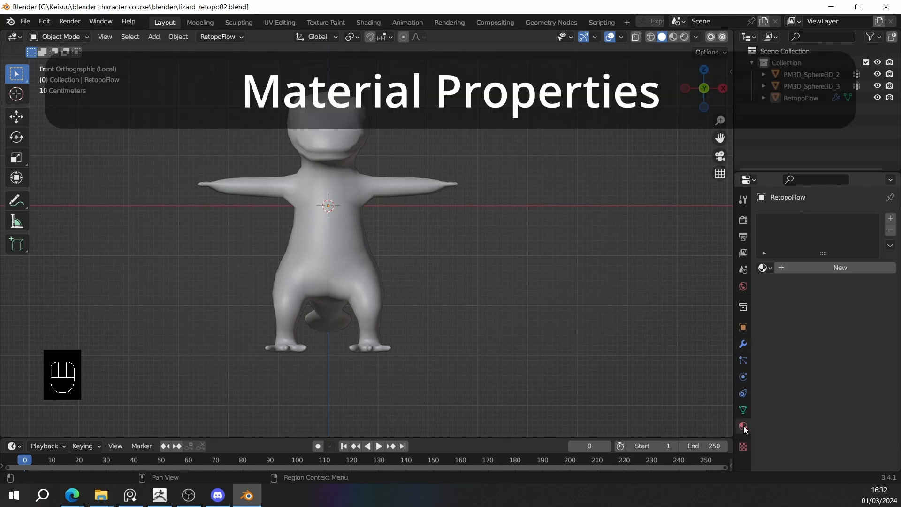
{"action": "left_click", "coordinate": [825, 265]}
{"action": "left_click", "coordinate": [825, 266]}
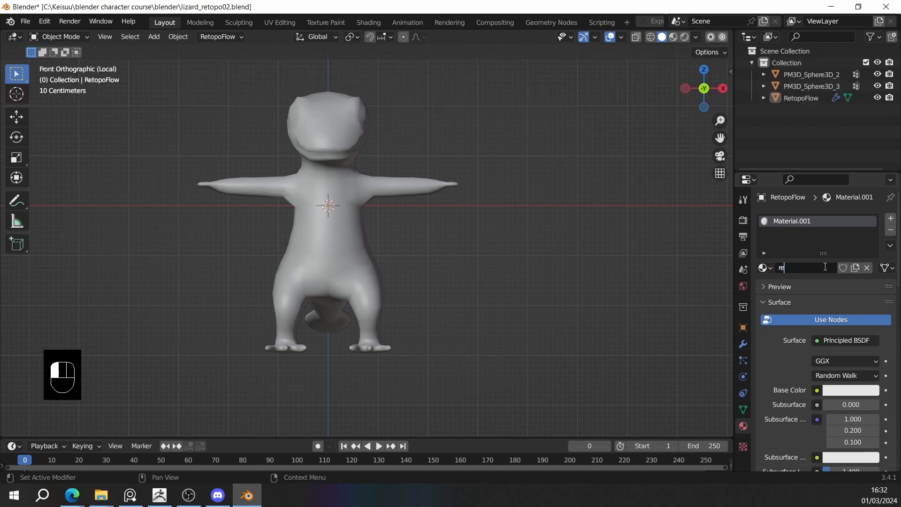
{"action": "type", "text": "rex"}
{"action": "key", "text": "Return"}
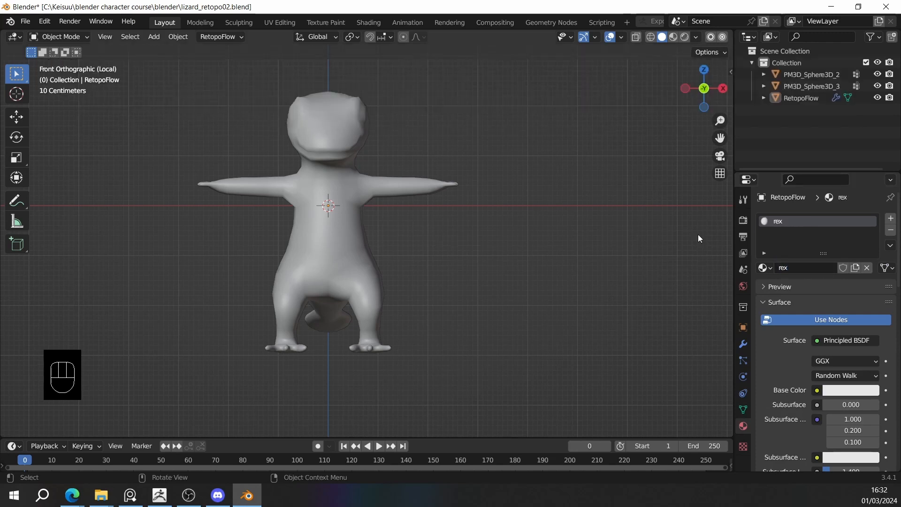
Select the lizard mesh and set the material's Base Color to an Image Texture.
{"action": "left_click", "coordinate": [331, 205]}
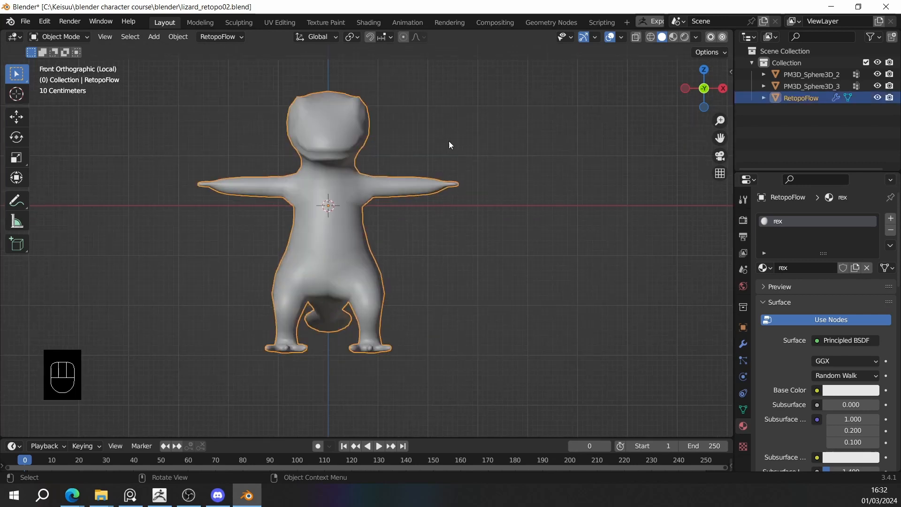
{"action": "middle_click_drag", "start_coordinate": [608, 270], "coordinate": [606, 234], "text": "shift"}
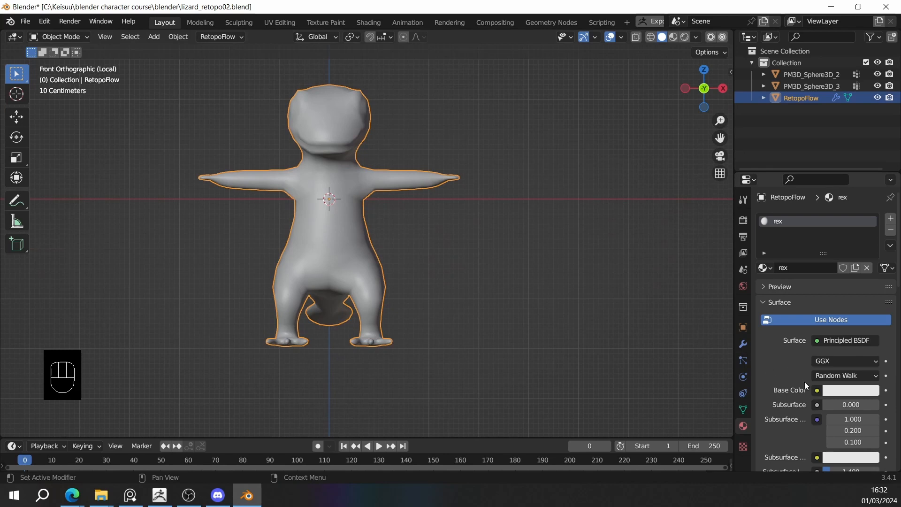
{"action": "left_click", "coordinate": [818, 392]}
{"action": "left_click", "coordinate": [839, 391]}
{"action": "left_click", "coordinate": [818, 390]}
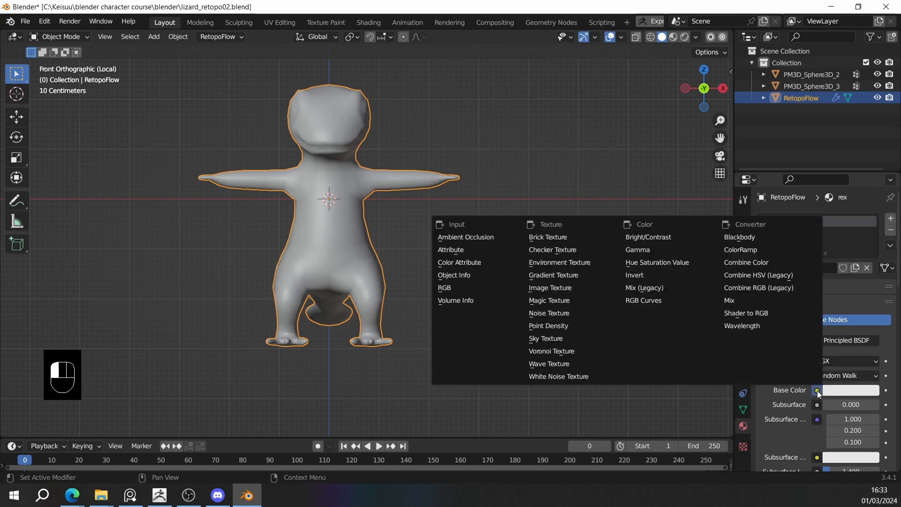
{"action": "left_click", "coordinate": [571, 287]}
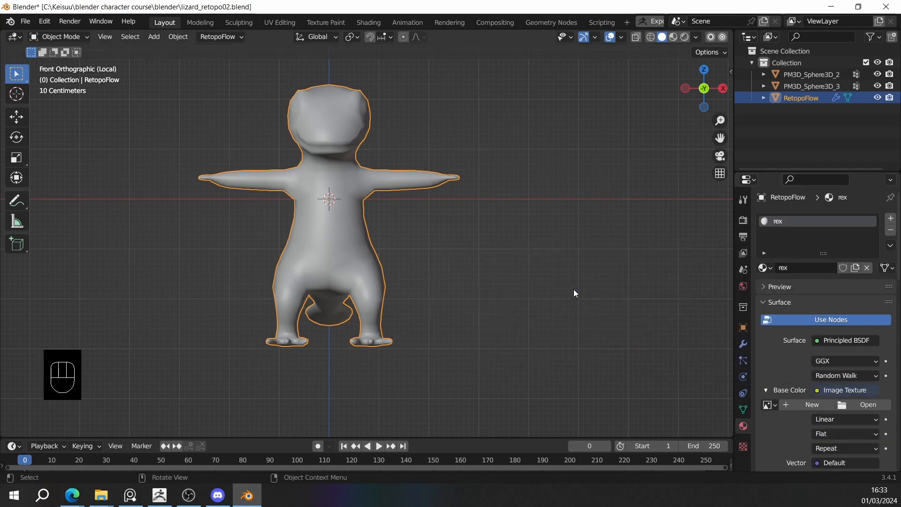
Create a new texture image named uv with the UV Grid generated type.
{"action": "left_click", "coordinate": [801, 405]}
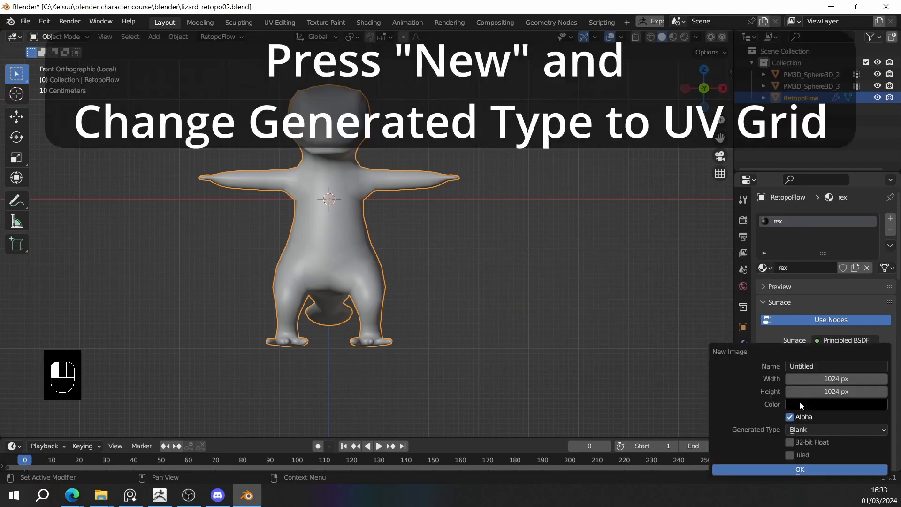
{"action": "left_click", "coordinate": [811, 367]}
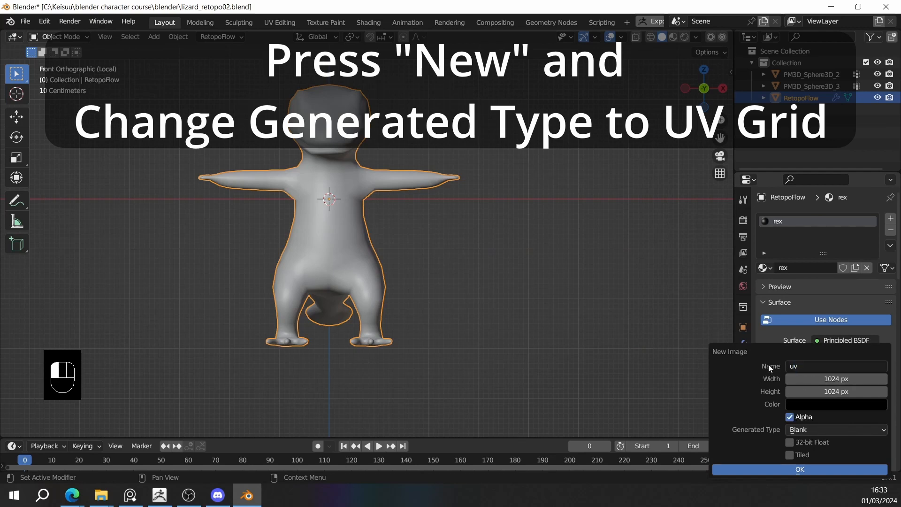
{"action": "left_click", "coordinate": [804, 430]}
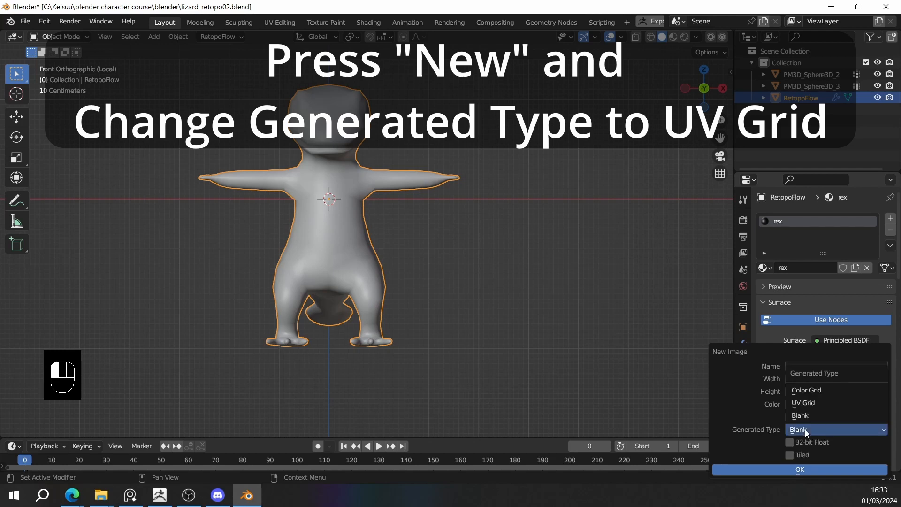
{"action": "left_click", "coordinate": [809, 402]}
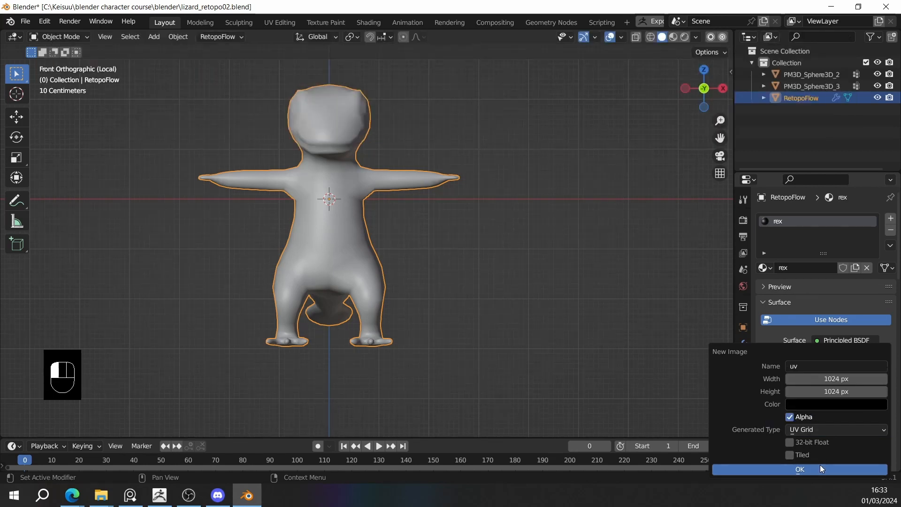
{"action": "left_click", "coordinate": [820, 469]}
Switch the viewport shading to Material Preview.
{"action": "middle_click_drag", "start_coordinate": [528, 263], "coordinate": [435, 257]}
{"action": "key", "text": "z"}
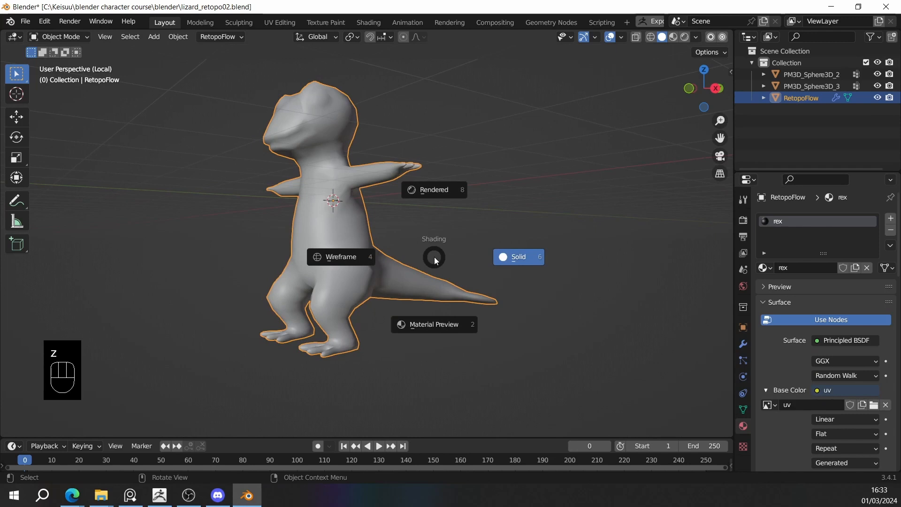
{"action": "left_click", "coordinate": [429, 316]}
{"action": "key", "text": "z"}
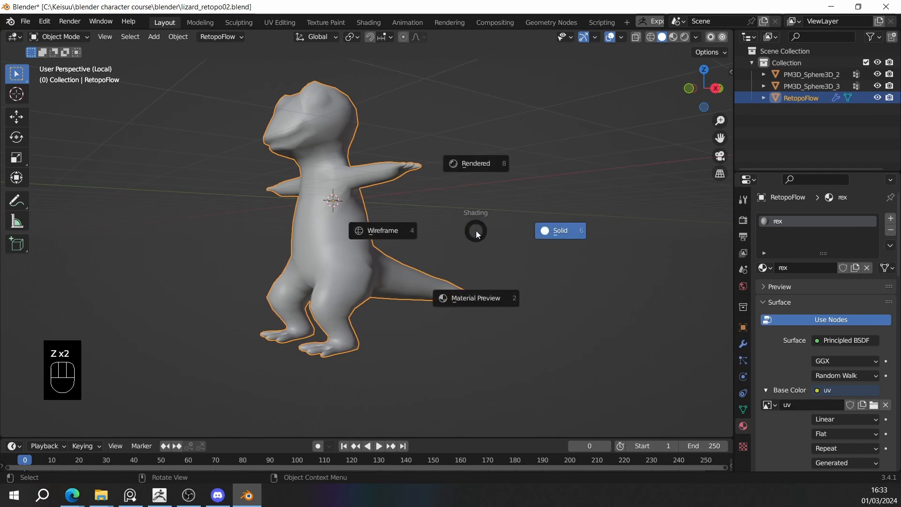
{"action": "key", "text": "z"}
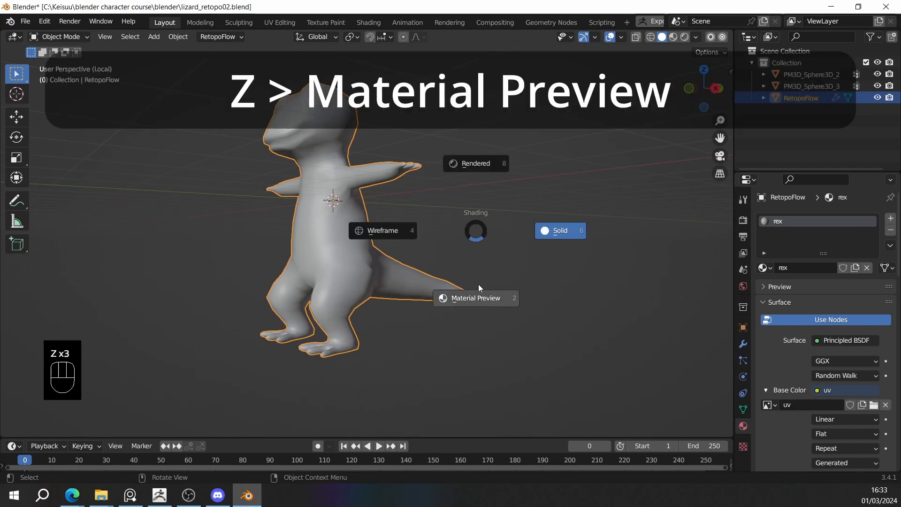
{"action": "left_click", "coordinate": [479, 297]}
Examine the lizard's surface in Material Preview from the side and the front.
{"action": "mouse_move", "coordinate": [478, 297]}
{"action": "middle_mouse_down"}
{"action": "mouse_move", "coordinate": [421, 226]}
{"action": "mouse_move", "coordinate": [383, 216]}
{"action": "mouse_move", "coordinate": [521, 232]}
{"action": "mouse_move", "coordinate": [460, 252]}
{"action": "mouse_move", "coordinate": [606, 259]}
{"action": "mouse_move", "coordinate": [465, 253]}
{"action": "mouse_move", "coordinate": [447, 249]}
{"action": "mouse_move", "coordinate": [441, 234]}
{"action": "mouse_move", "coordinate": [292, 234]}
{"action": "middle_mouse_up"}
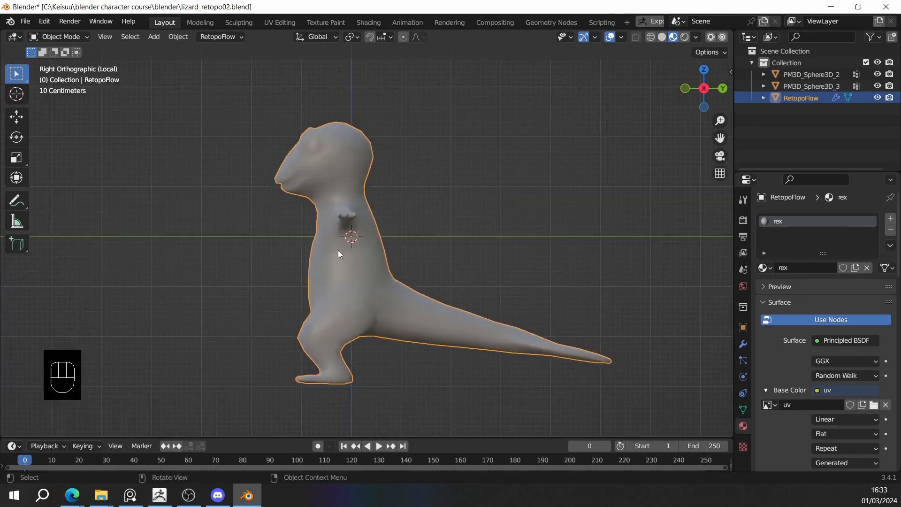
{"action": "middle_click_drag", "start_coordinate": [367, 264], "coordinate": [398, 230], "text": "shift"}
{"action": "scroll", "coordinate": [459, 222], "scroll_direction": "down", "scroll_amount": 4}
{"action": "scroll", "coordinate": [547, 229], "scroll_direction": "up", "scroll_amount": 5}
{"action": "scroll", "coordinate": [399, 230], "scroll_direction": "down", "scroll_amount": 4}
{"action": "scroll", "coordinate": [399, 229], "scroll_direction": "up", "scroll_amount": 4}
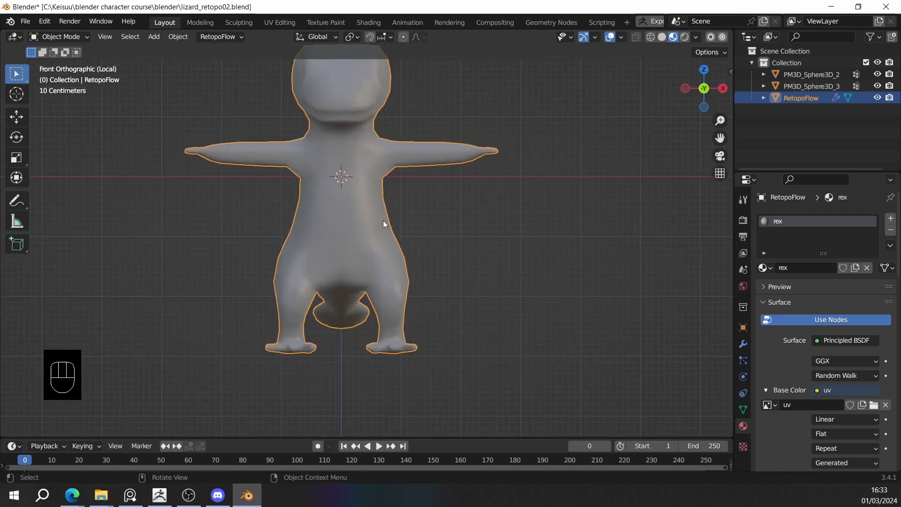
{"action": "scroll", "coordinate": [370, 210], "scroll_direction": "down", "scroll_amount": 3}
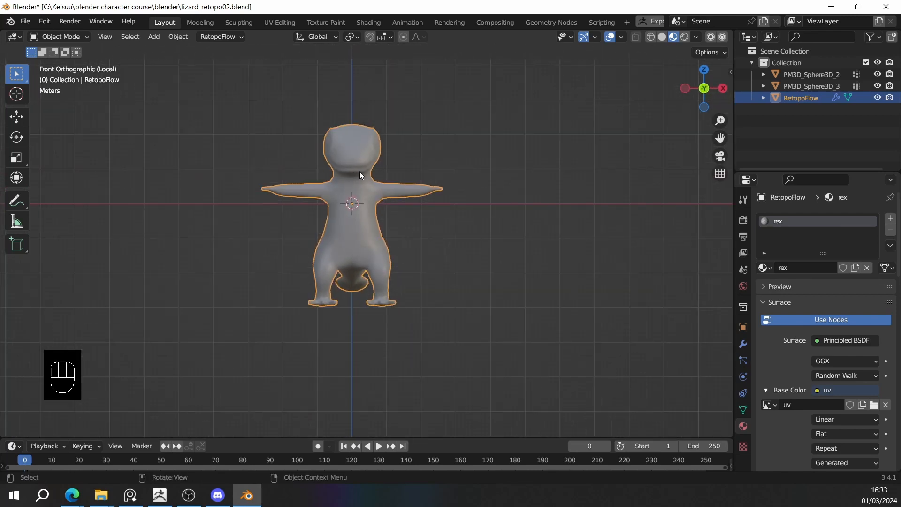
{"action": "key", "text": "Tab"}
{"action": "key", "text": "Tab"}
{"action": "left_click", "coordinate": [358, 190]}
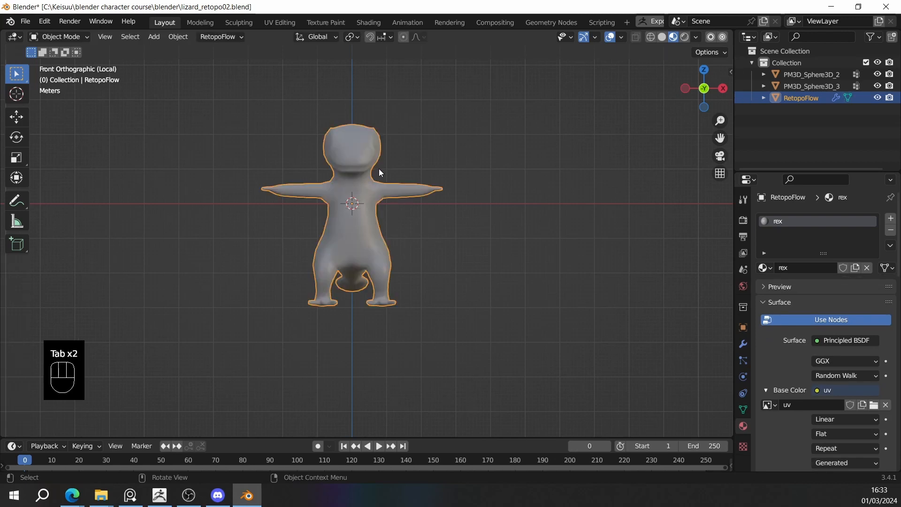
Enter Edit Mode on the lizard mesh and examine its topology from the front and back.
{"action": "key", "text": "Tab"}
{"action": "middle_click_drag", "start_coordinate": [401, 188], "coordinate": [242, 199]}
{"action": "scroll", "coordinate": [334, 236], "scroll_direction": "up", "scroll_amount": 2}
{"action": "scroll", "coordinate": [334, 235], "scroll_direction": "down", "scroll_amount": 3}
{"action": "scroll", "coordinate": [460, 191], "scroll_direction": "up", "scroll_amount": 2}
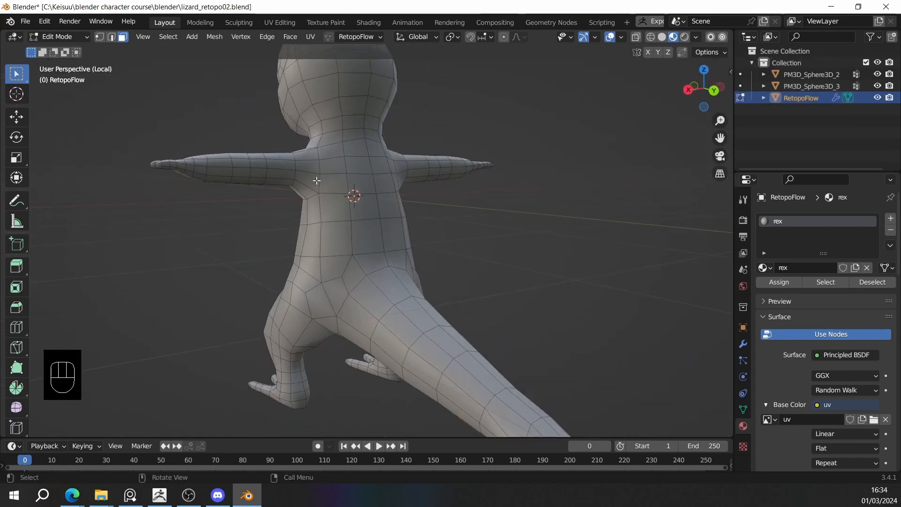
{"action": "middle_click_drag", "start_coordinate": [316, 181], "coordinate": [493, 192]}
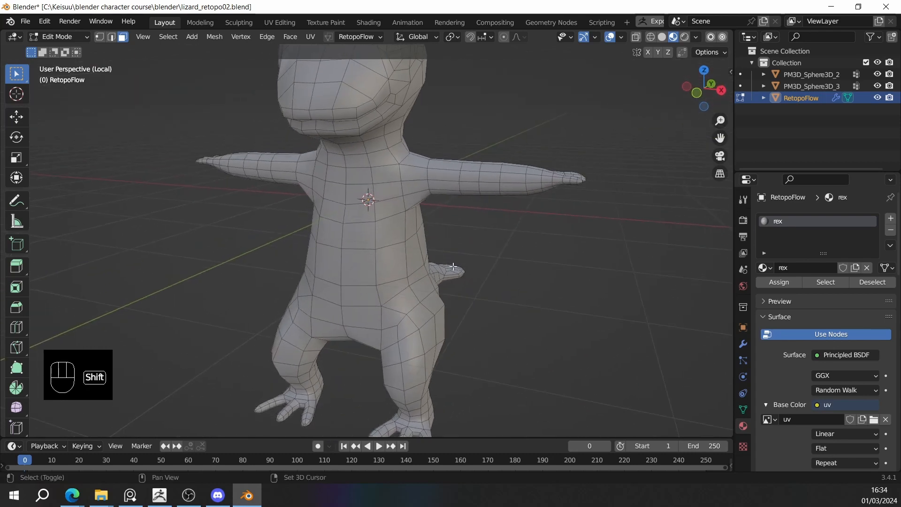
{"action": "middle_click_drag", "start_coordinate": [453, 266], "coordinate": [405, 214]}
{"action": "scroll", "coordinate": [484, 210], "scroll_direction": "up", "scroll_amount": 3}
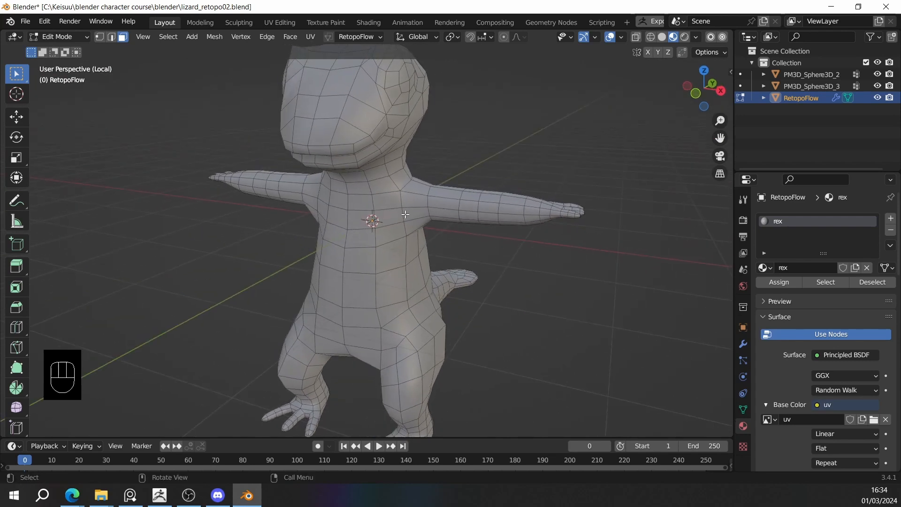
{"action": "middle_click_drag", "start_coordinate": [402, 182], "coordinate": [309, 190]}
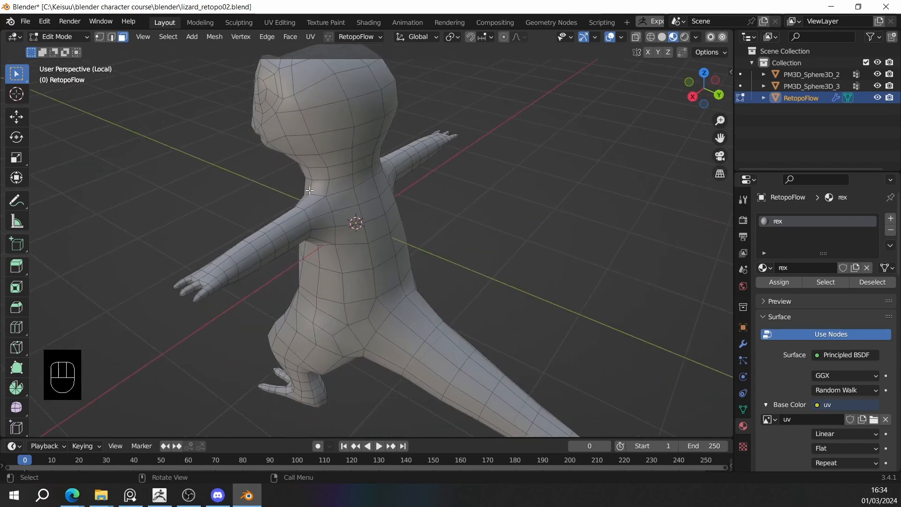
{"action": "middle_click_drag", "start_coordinate": [337, 247], "coordinate": [337, 195]}
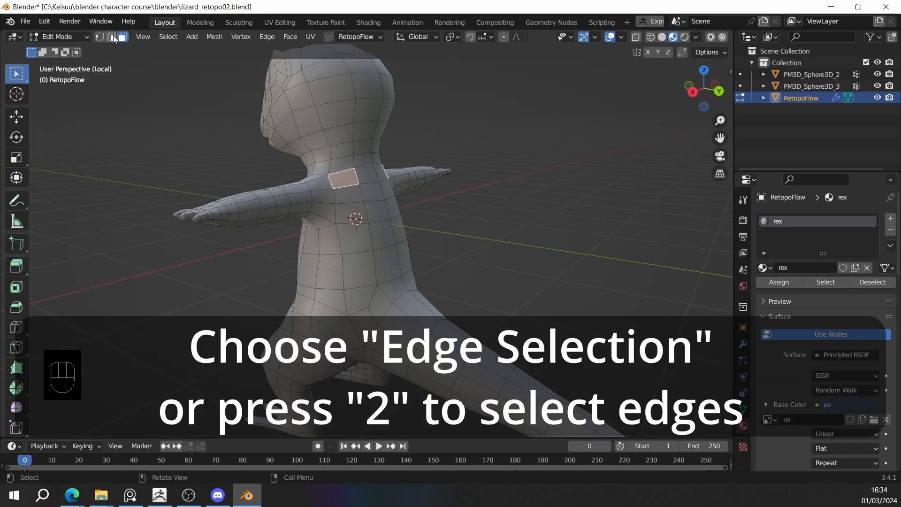
In edge selection mode, select the edge loop around the base of the arm at the shoulder and mark it as a seam.
{"action": "key", "text": "2"}
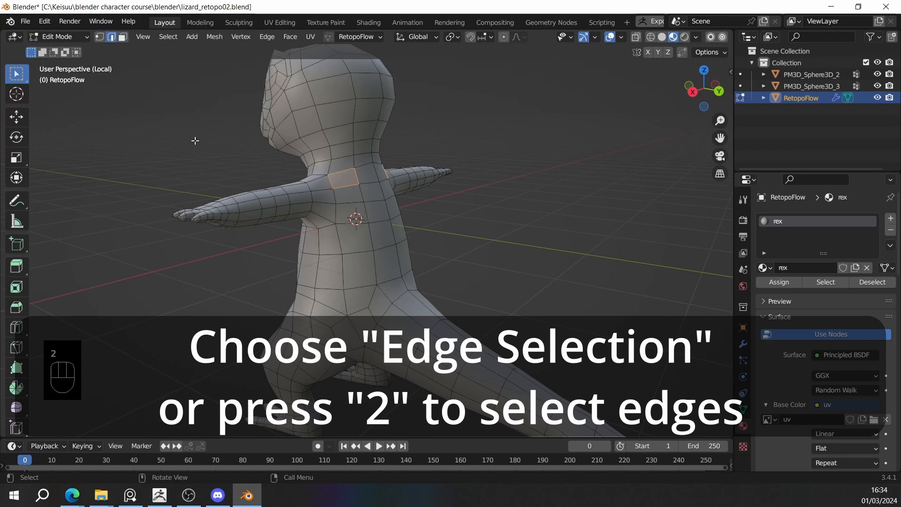
{"action": "middle_click_drag", "start_coordinate": [333, 177], "coordinate": [317, 212]}
{"action": "scroll", "coordinate": [311, 186], "scroll_direction": "up", "scroll_amount": 1}
{"action": "left_click", "coordinate": [311, 173]}
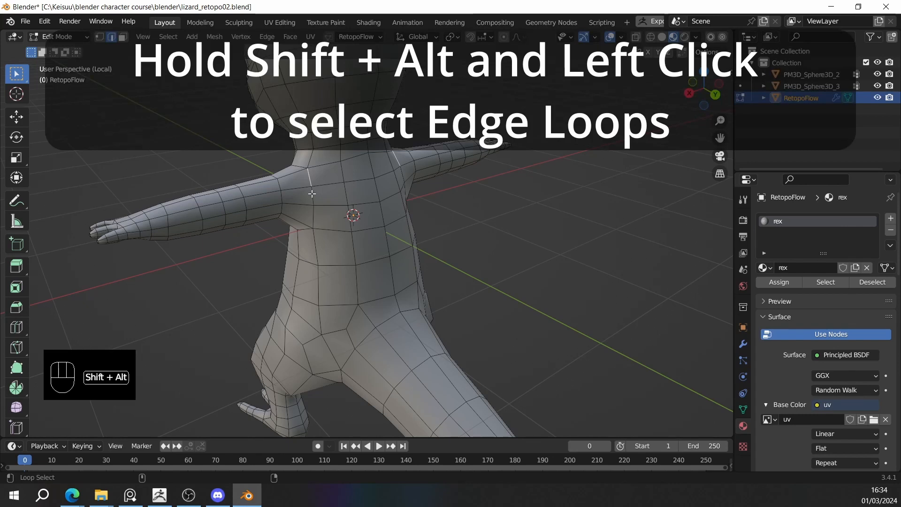
{"action": "middle_click_drag", "start_coordinate": [331, 221], "coordinate": [374, 216]}
{"action": "left_click", "coordinate": [341, 219], "text": "alt+shift"}
{"action": "mouse_move", "coordinate": [339, 164]}
{"action": "middle_mouse_down"}
{"action": "mouse_move", "coordinate": [341, 201]}
{"action": "mouse_move", "coordinate": [416, 196]}
{"action": "mouse_move", "coordinate": [385, 202]}
{"action": "mouse_move", "coordinate": [338, 179]}
{"action": "middle_mouse_up"}
{"action": "left_click", "coordinate": [353, 209], "text": "alt+shift"}
{"action": "key", "text": "ctrl+z"}
{"action": "middle_click_drag", "start_coordinate": [365, 244], "coordinate": [433, 211]}
{"action": "middle_click_drag", "start_coordinate": [524, 215], "coordinate": [483, 205]}
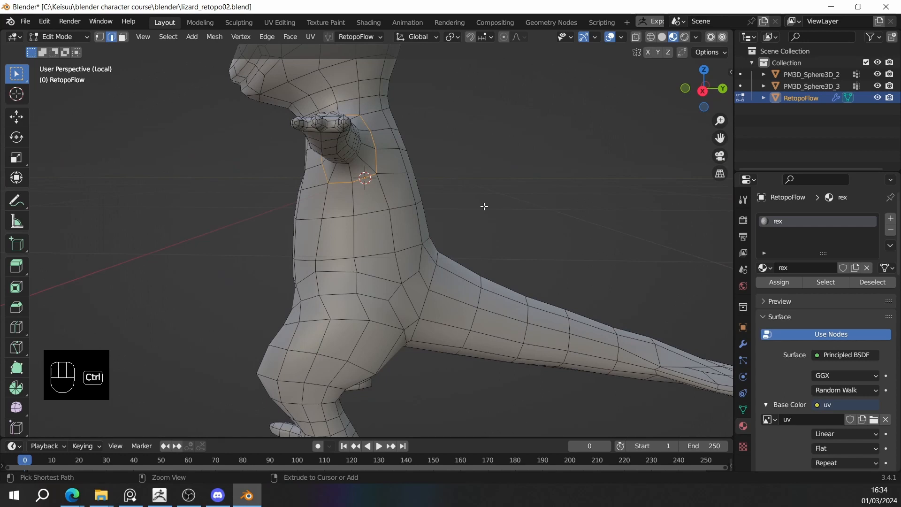
{"action": "key", "text": "ctrl+e"}
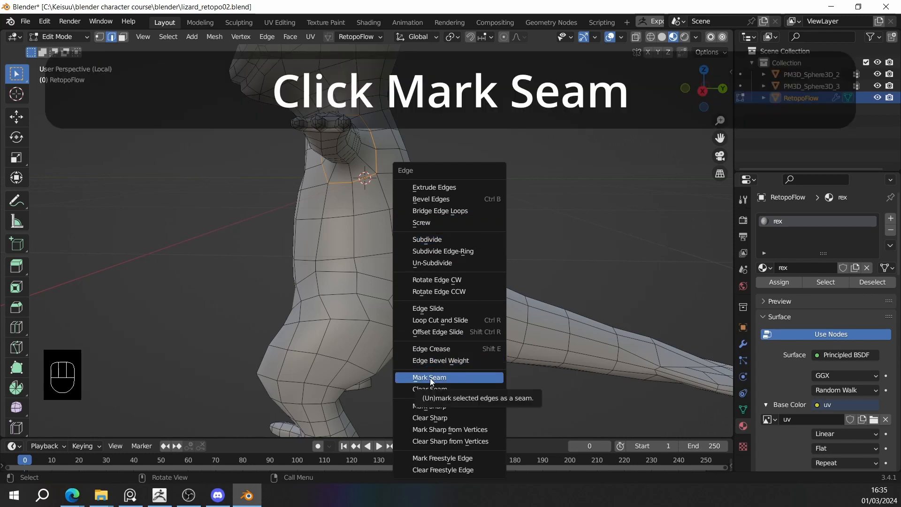
{"action": "left_click", "coordinate": [430, 378]}
Select the edge loop around the base of the tail and mark it as a seam.
{"action": "middle_click_drag", "start_coordinate": [495, 213], "coordinate": [483, 249]}
{"action": "scroll", "coordinate": [483, 249], "scroll_direction": "up", "scroll_amount": 3}
{"action": "middle_click_drag", "start_coordinate": [430, 199], "coordinate": [489, 184]}
{"action": "middle_click_drag", "start_coordinate": [402, 156], "coordinate": [320, 183]}
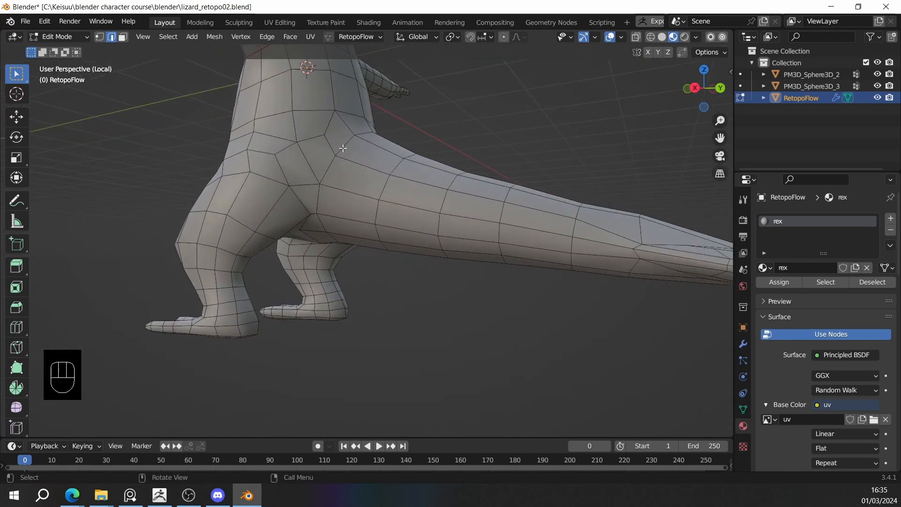
{"action": "middle_click_drag", "start_coordinate": [342, 148], "coordinate": [394, 264]}
{"action": "left_click", "coordinate": [321, 211], "text": "alt+shift"}
{"action": "key", "text": "ctrl+z"}
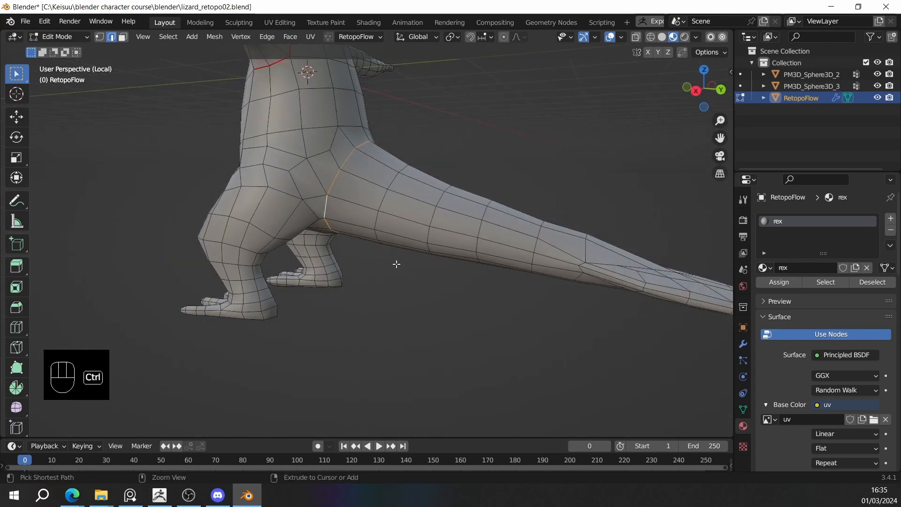
{"action": "key", "text": "ctrl+e"}
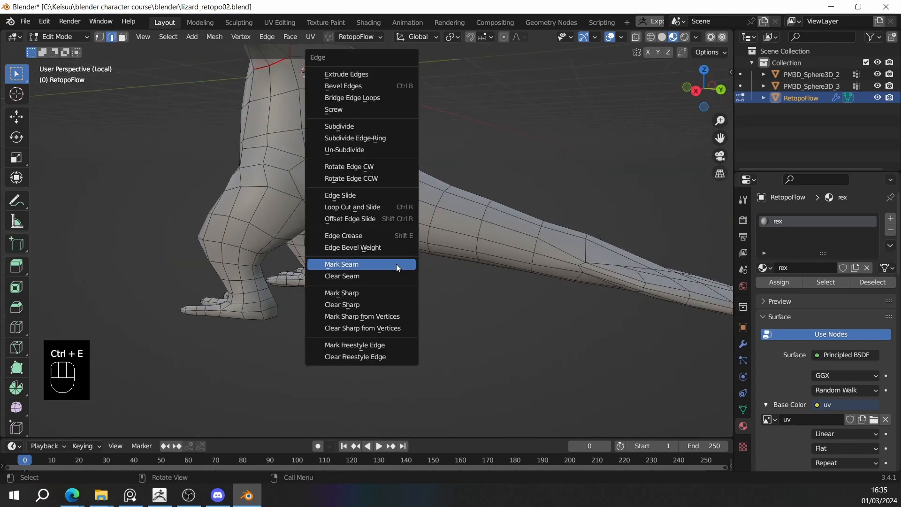
{"action": "left_click", "coordinate": [347, 264]}
Select the edge loop where the tail widens into its flat leaf-shaped tip and mark it as a seam.
{"action": "scroll", "coordinate": [347, 261], "scroll_direction": "down", "scroll_amount": 5}
{"action": "middle_click_drag", "start_coordinate": [404, 251], "coordinate": [421, 245]}
{"action": "middle_click_drag", "start_coordinate": [432, 258], "coordinate": [259, 234], "text": "alt"}
{"action": "scroll", "coordinate": [350, 231], "scroll_direction": "up", "scroll_amount": 4}
{"action": "middle_click_drag", "start_coordinate": [353, 227], "coordinate": [349, 266]}
{"action": "scroll", "coordinate": [349, 266], "scroll_direction": "up", "scroll_amount": 3}
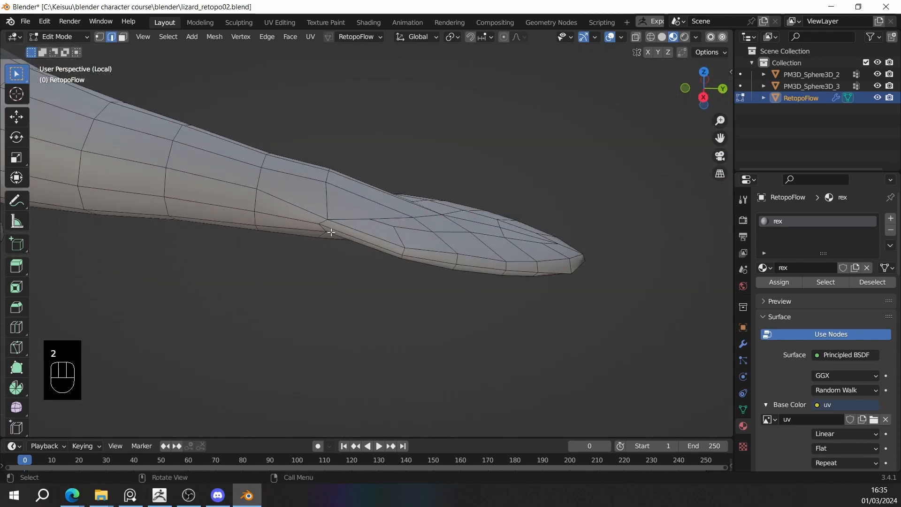
{"action": "middle_click_drag", "start_coordinate": [321, 221], "coordinate": [444, 278]}
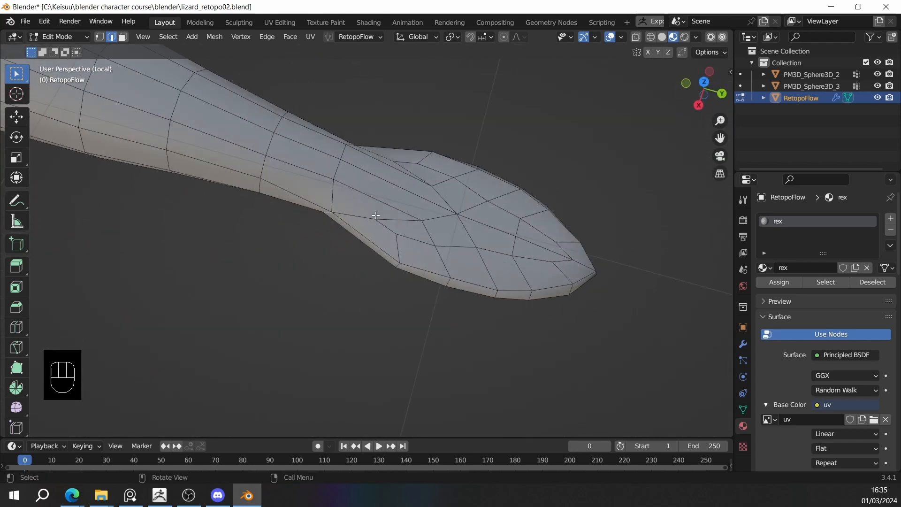
{"action": "middle_click_drag", "start_coordinate": [368, 215], "coordinate": [373, 219]}
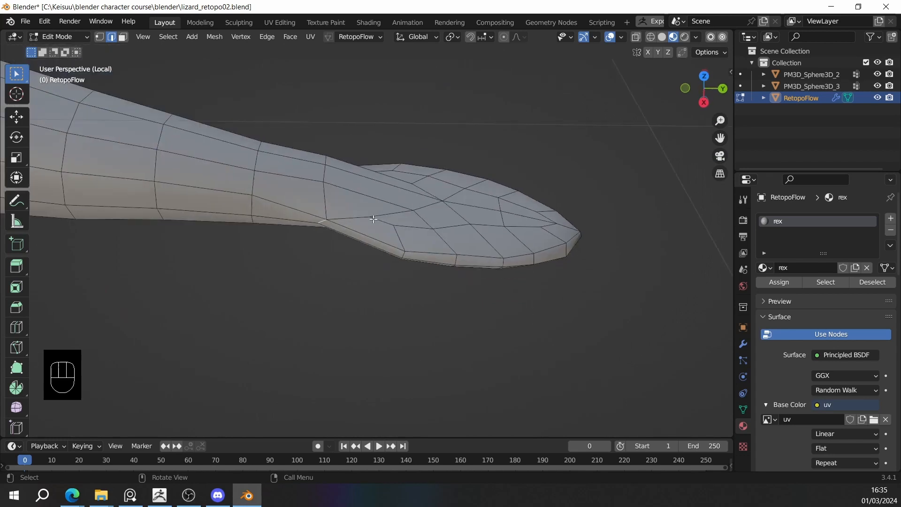
{"action": "key", "text": "ctrl+z"}
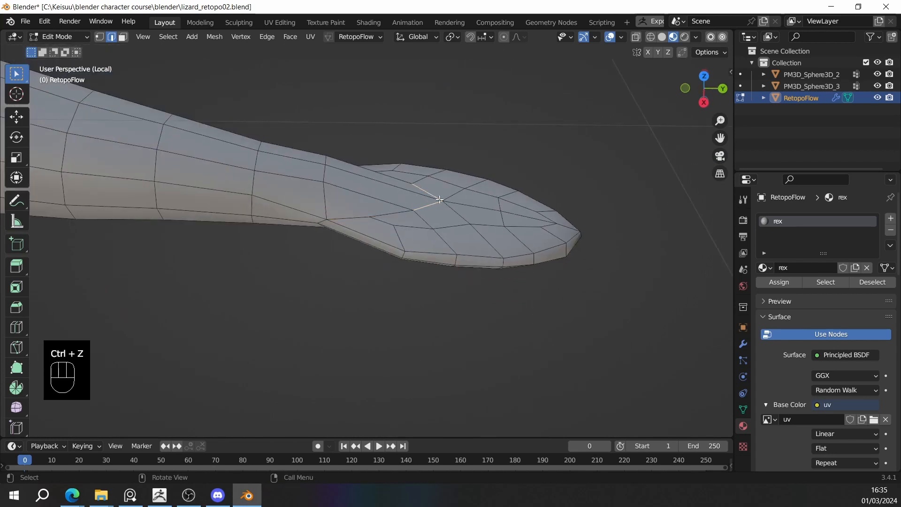
{"action": "middle_click_drag", "start_coordinate": [319, 219], "coordinate": [370, 259]}
{"action": "left_click", "coordinate": [374, 287], "text": "alt+shift"}
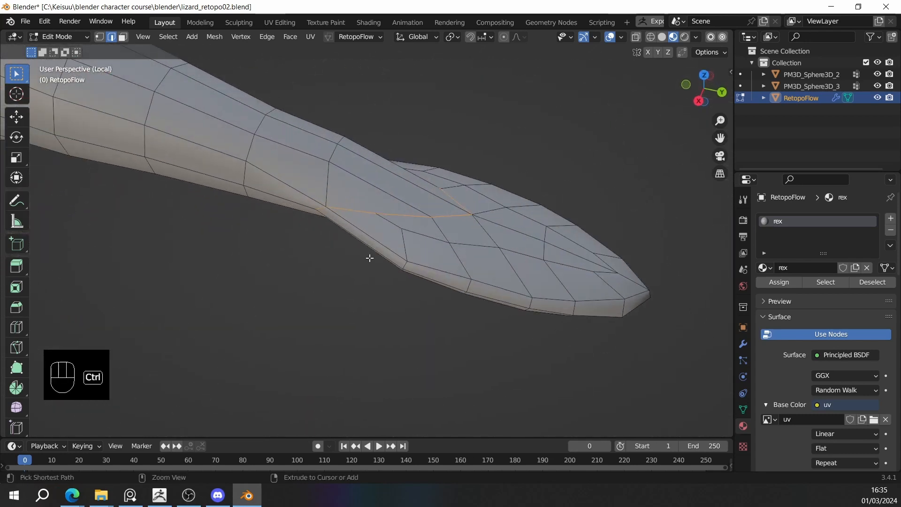
{"action": "key", "text": "ctrl+e"}
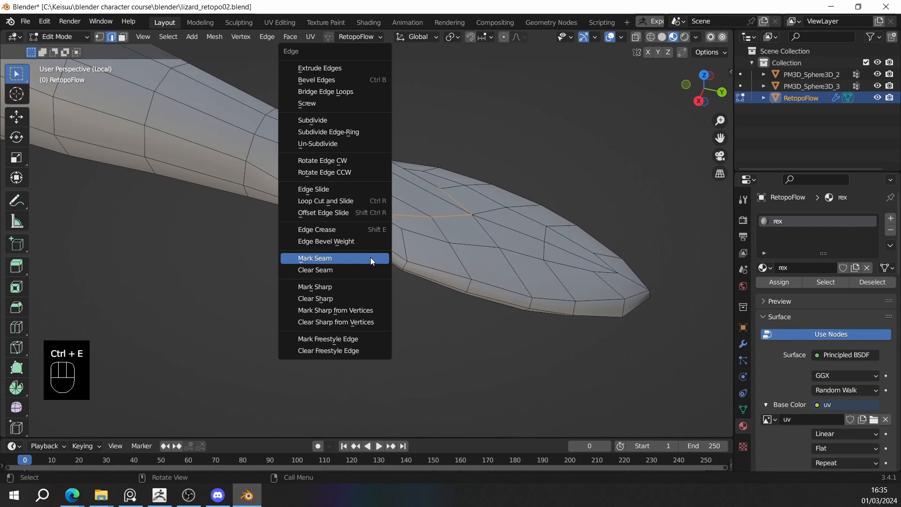
{"action": "left_click", "coordinate": [370, 257]}
{"action": "middle_click_drag", "start_coordinate": [371, 257], "coordinate": [397, 256]}
{"action": "scroll", "coordinate": [400, 251], "scroll_direction": "up", "scroll_amount": 2}
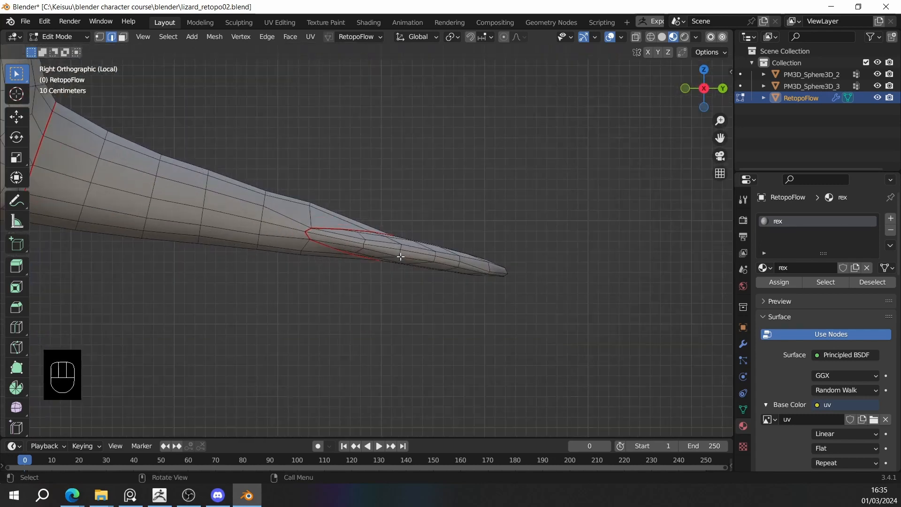
Select the edge loop around the top of the leg at the hip and mark it as a seam.
{"action": "scroll", "coordinate": [400, 252], "scroll_direction": "down", "scroll_amount": 4}
{"action": "middle_click_drag", "start_coordinate": [322, 246], "coordinate": [383, 175], "text": "shift"}
{"action": "scroll", "coordinate": [429, 251], "scroll_direction": "up", "scroll_amount": 2}
{"action": "scroll", "coordinate": [443, 244], "scroll_direction": "up", "scroll_amount": 3}
{"action": "scroll", "coordinate": [289, 151], "scroll_direction": "down", "scroll_amount": 2}
{"action": "middle_click_drag", "start_coordinate": [337, 217], "coordinate": [509, 300]}
{"action": "key", "text": "ctrl+e"}
{"action": "left_click", "coordinate": [365, 252]}
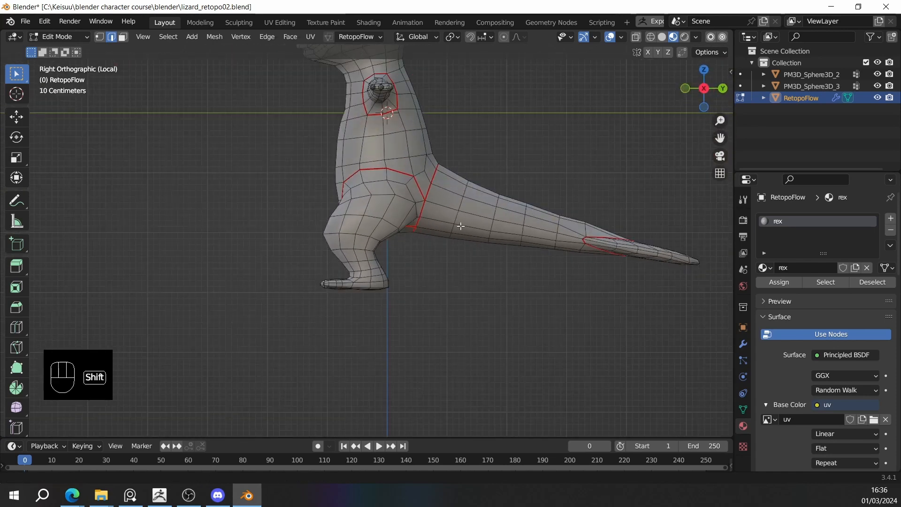
Select the whole lizard mesh and unwrap it with the Unwrap method.
{"action": "middle_click_drag", "start_coordinate": [458, 225], "coordinate": [409, 312], "text": "shift"}
{"action": "middle_click_drag", "start_coordinate": [408, 312], "coordinate": [557, 310]}
{"action": "middle_click_drag", "start_coordinate": [490, 307], "coordinate": [497, 341], "text": "shift"}
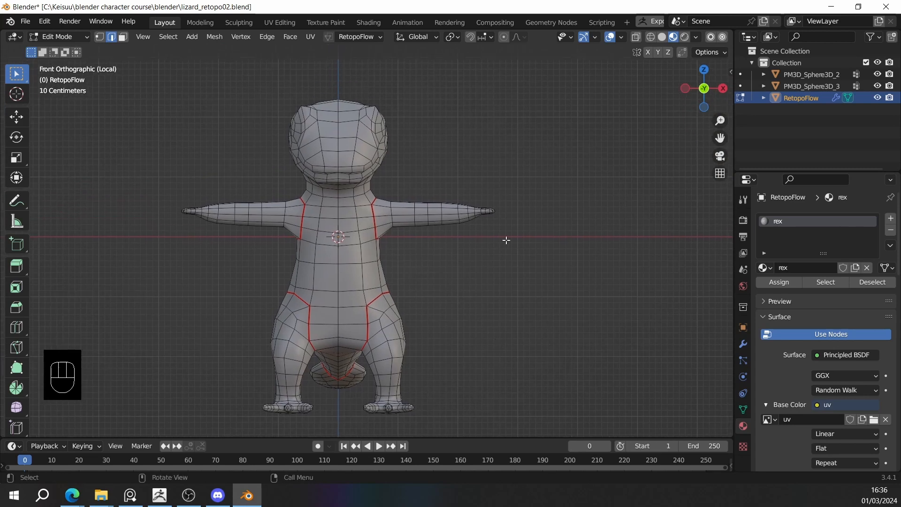
{"action": "middle_click_drag", "start_coordinate": [505, 240], "coordinate": [376, 247], "text": "alt"}
{"action": "key", "text": "a"}
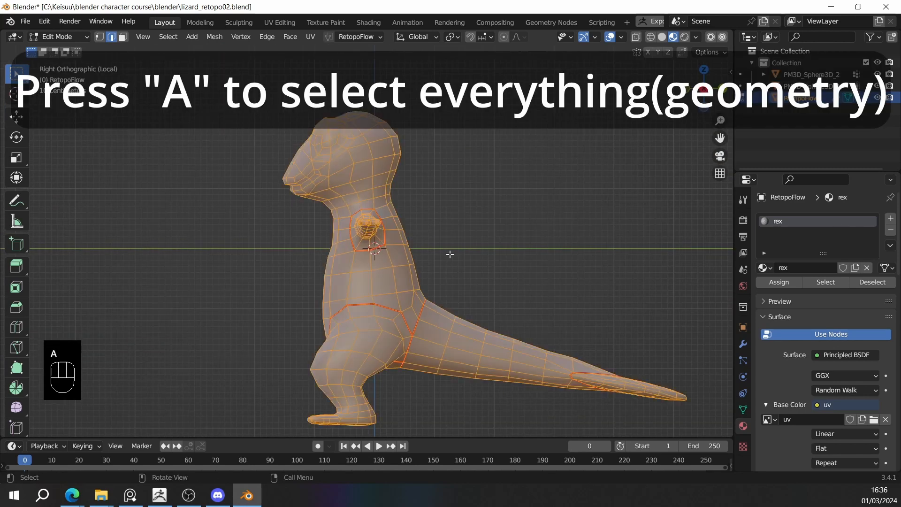
{"action": "middle_click_drag", "start_coordinate": [449, 253], "coordinate": [488, 195]}
{"action": "scroll", "coordinate": [488, 195], "scroll_direction": "up", "scroll_amount": 2}
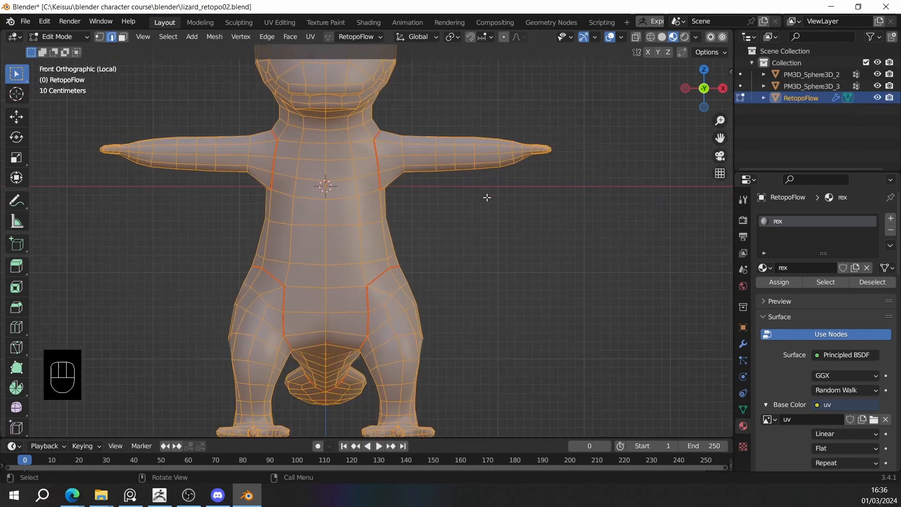
{"action": "key", "text": "u"}
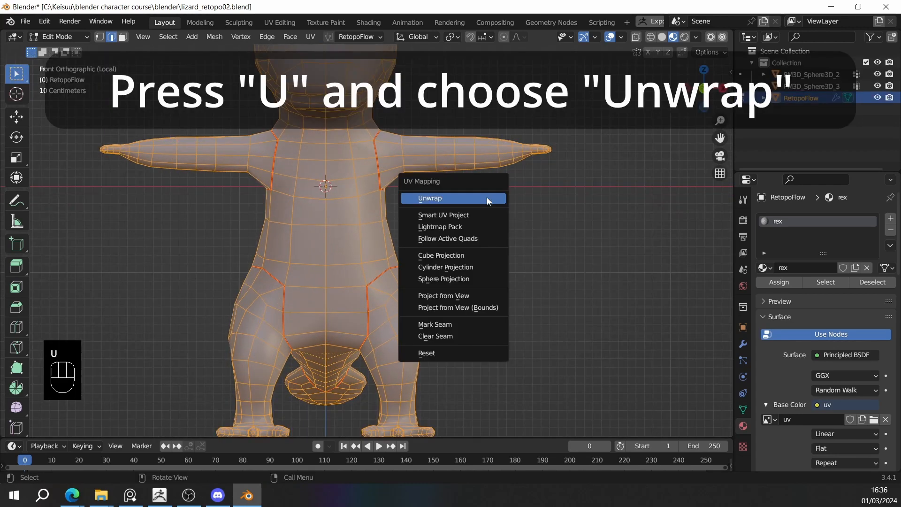
{"action": "left_click", "coordinate": [429, 198]}
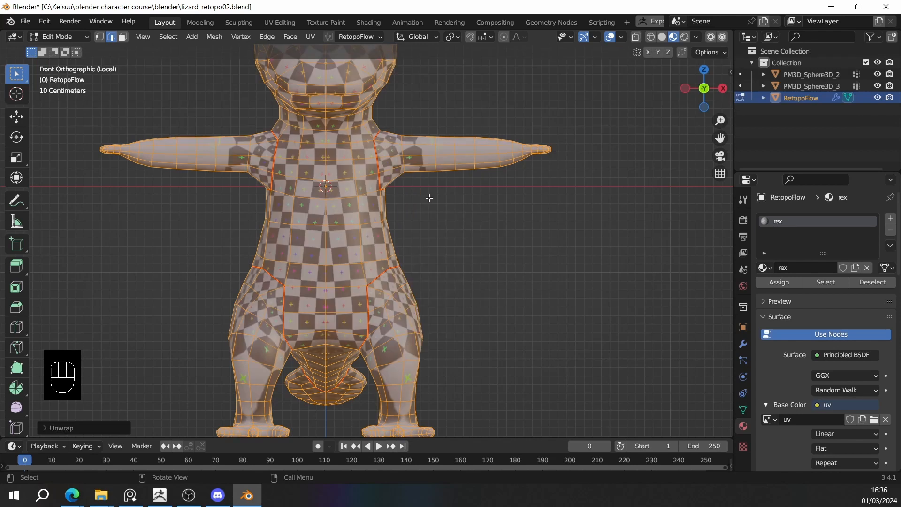
Examine the checker pattern over the lizard's body, arm and tail from the side and the front.
{"action": "scroll", "coordinate": [417, 206], "scroll_direction": "down", "scroll_amount": 4}
{"action": "scroll", "coordinate": [408, 226], "scroll_direction": "up", "scroll_amount": 3}
{"action": "middle_click_drag", "start_coordinate": [416, 233], "coordinate": [347, 233], "text": "alt"}
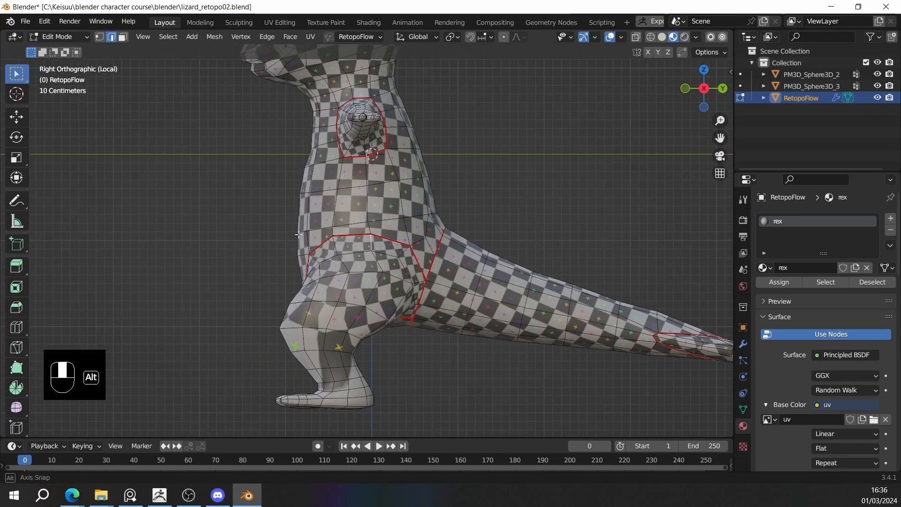
{"action": "scroll", "coordinate": [376, 230], "scroll_direction": "down", "scroll_amount": 5}
{"action": "middle_click_drag", "start_coordinate": [398, 222], "coordinate": [489, 237], "text": "shift"}
{"action": "middle_click_drag", "start_coordinate": [449, 211], "coordinate": [408, 217], "text": "shift"}
{"action": "scroll", "coordinate": [457, 234], "scroll_direction": "up", "scroll_amount": 3}
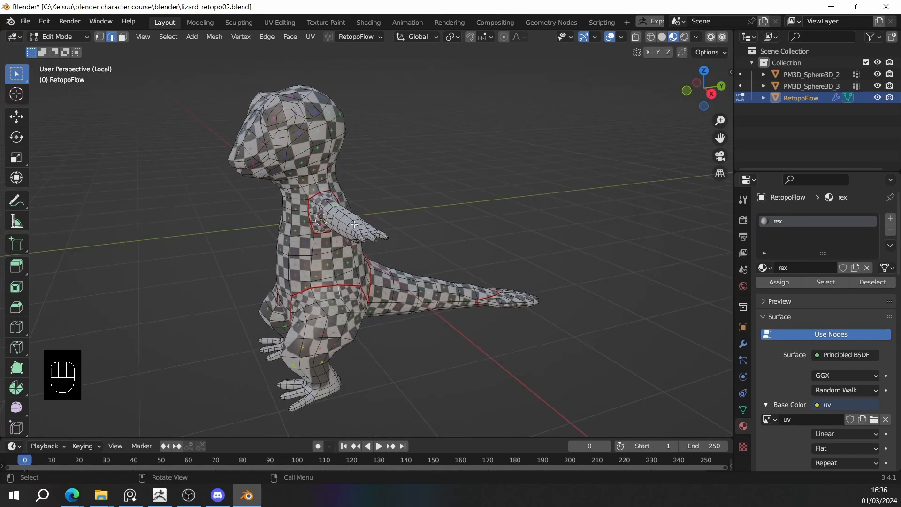
{"action": "scroll", "coordinate": [411, 214], "scroll_direction": "up", "scroll_amount": 5}
{"action": "middle_click_drag", "start_coordinate": [341, 193], "coordinate": [287, 207]}
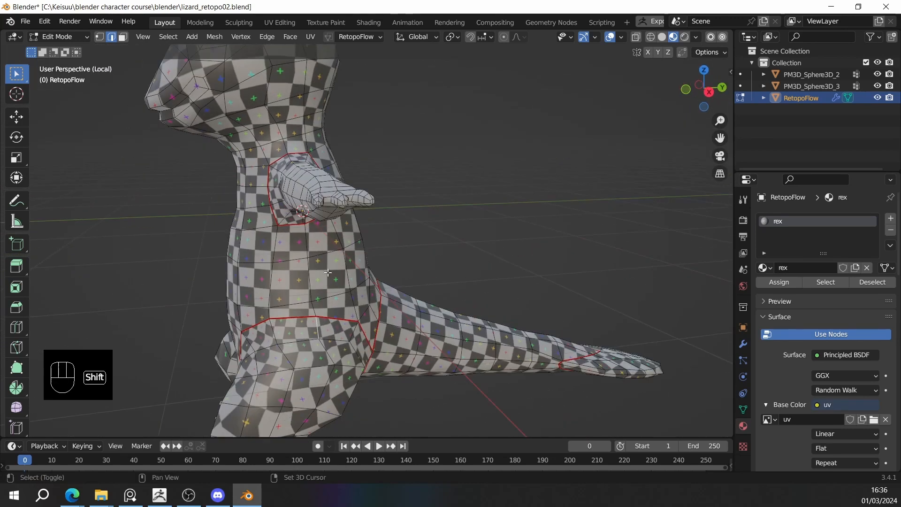
{"action": "middle_click_drag", "start_coordinate": [310, 244], "coordinate": [340, 176], "text": "shift"}
{"action": "scroll", "coordinate": [357, 187], "scroll_direction": "down", "scroll_amount": 4}
{"action": "middle_click_drag", "start_coordinate": [381, 202], "coordinate": [452, 207]}
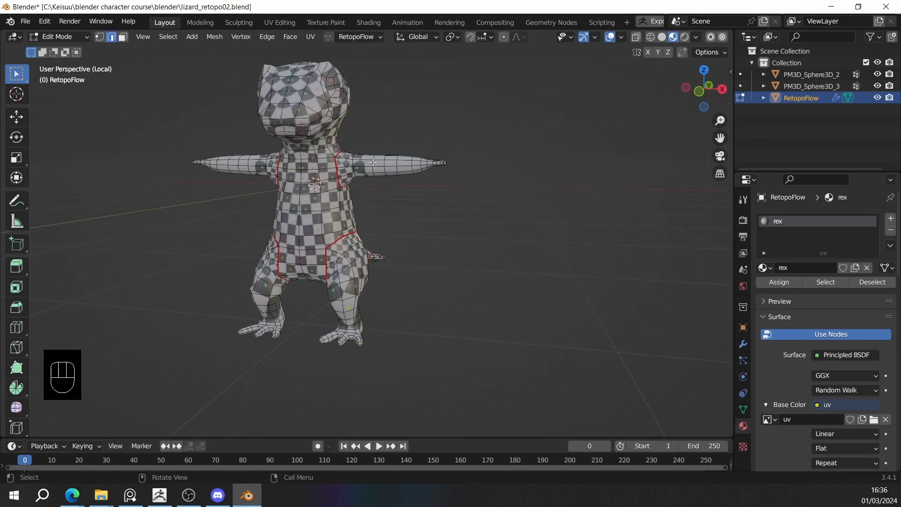
Examine the checker pattern on the back, legs and feet, including the undersides of the feet.
{"action": "middle_click_drag", "start_coordinate": [373, 162], "coordinate": [361, 122]}
{"action": "scroll", "coordinate": [361, 133], "scroll_direction": "up", "scroll_amount": 3}
{"action": "middle_click_drag", "start_coordinate": [345, 213], "coordinate": [235, 226]}
{"action": "middle_click_drag", "start_coordinate": [384, 288], "coordinate": [448, 237], "text": "shift"}
{"action": "middle_click_drag", "start_coordinate": [448, 237], "coordinate": [349, 218], "text": "shift"}
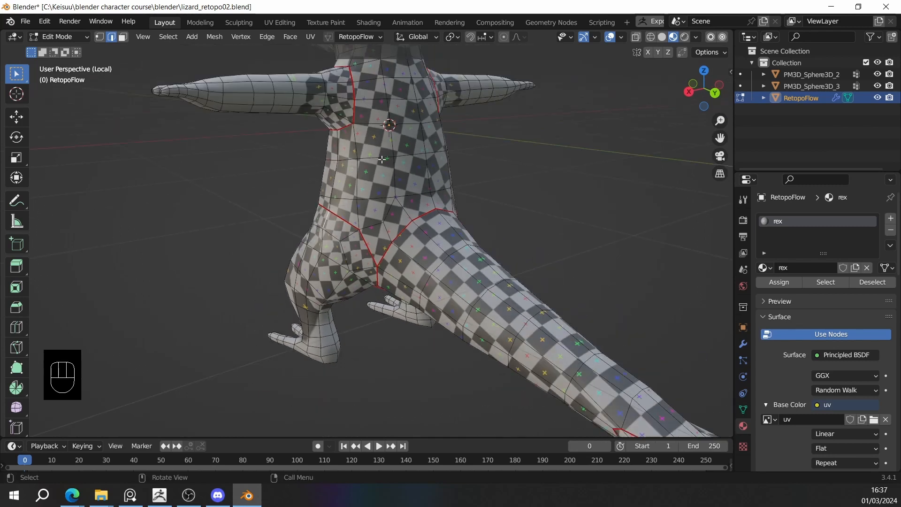
{"action": "middle_click_drag", "start_coordinate": [382, 159], "coordinate": [503, 182]}
{"action": "scroll", "coordinate": [396, 229], "scroll_direction": "up", "scroll_amount": 1}
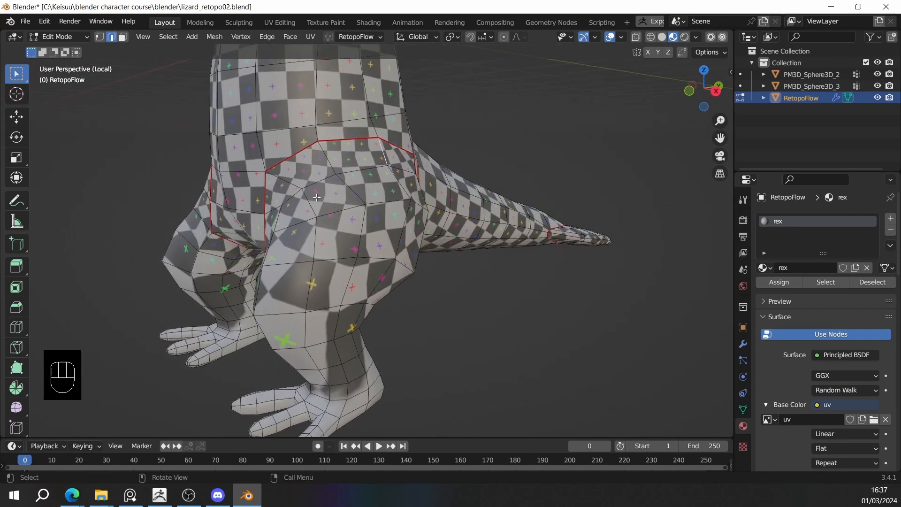
{"action": "middle_click_drag", "start_coordinate": [317, 197], "coordinate": [423, 219]}
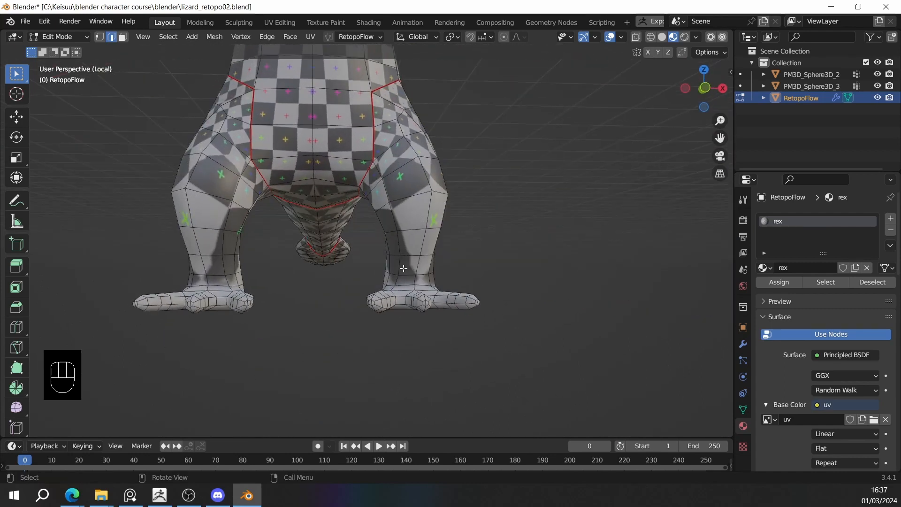
{"action": "middle_click_drag", "start_coordinate": [404, 268], "coordinate": [359, 199]}
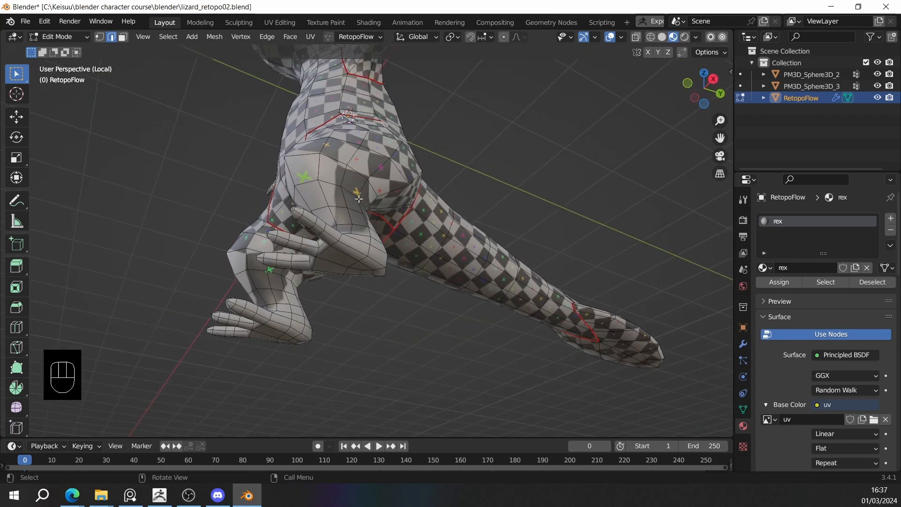
{"action": "scroll", "coordinate": [359, 210], "scroll_direction": "up", "scroll_amount": 2}
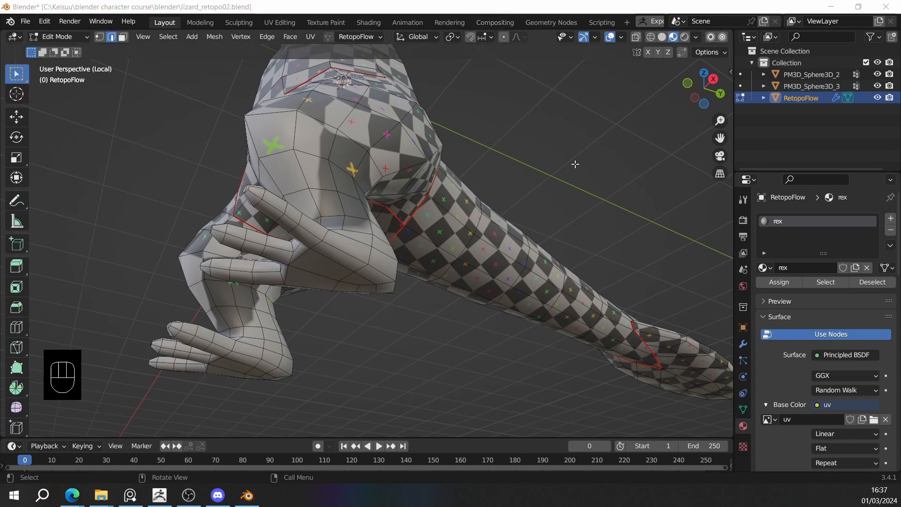
{"action": "middle_click_drag", "start_coordinate": [479, 280], "coordinate": [359, 248]}
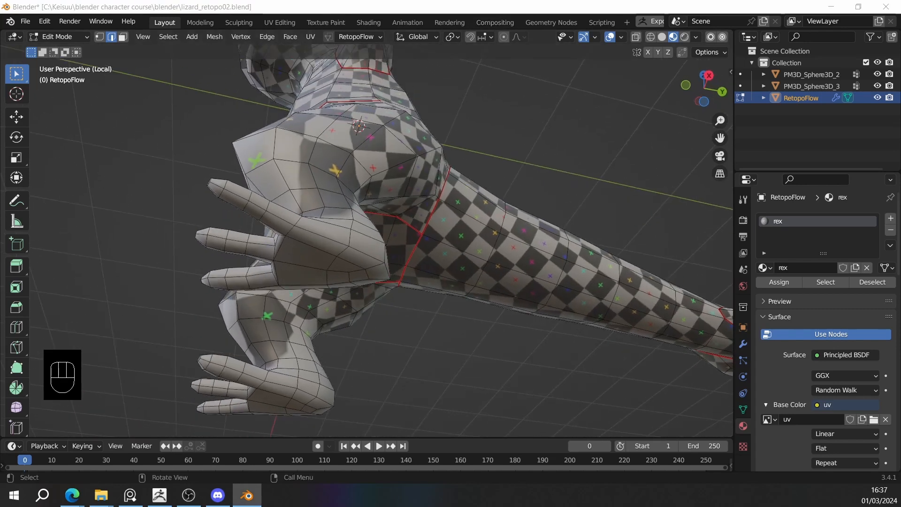
Select the edge loops around the sole of the foot and its toes and mark them as a seam.
{"action": "left_click", "coordinate": [363, 246], "text": "alt"}
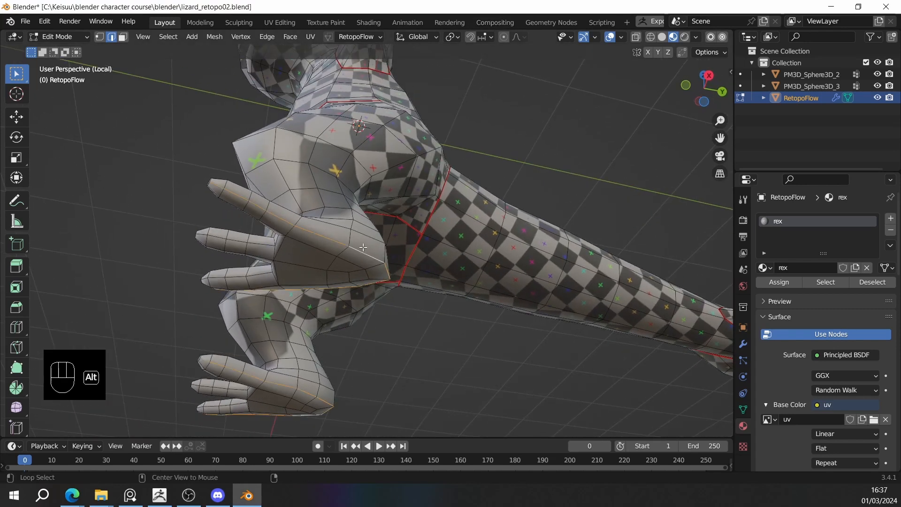
{"action": "middle_click_drag", "start_coordinate": [408, 215], "coordinate": [316, 192]}
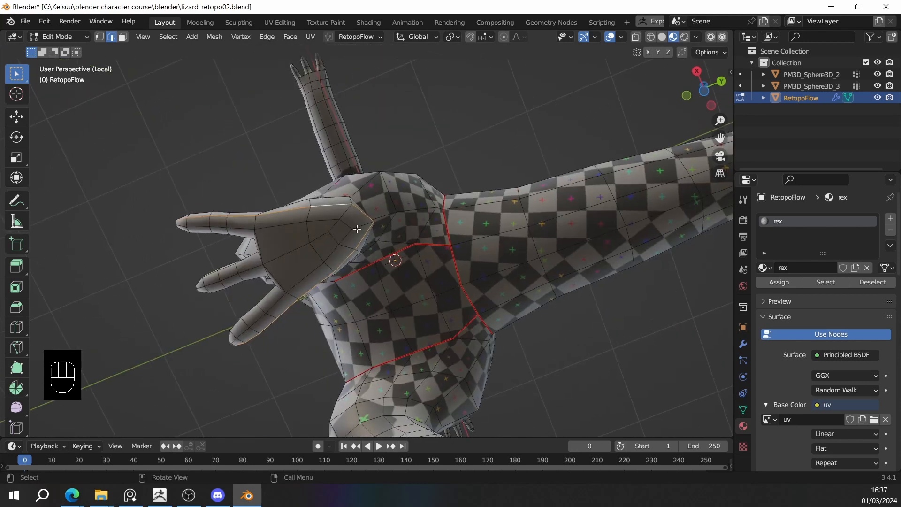
{"action": "middle_click_drag", "start_coordinate": [339, 221], "coordinate": [313, 197]}
{"action": "left_click", "coordinate": [348, 275], "text": "alt+shift"}
{"action": "left_click", "coordinate": [451, 256], "text": "alt+shift"}
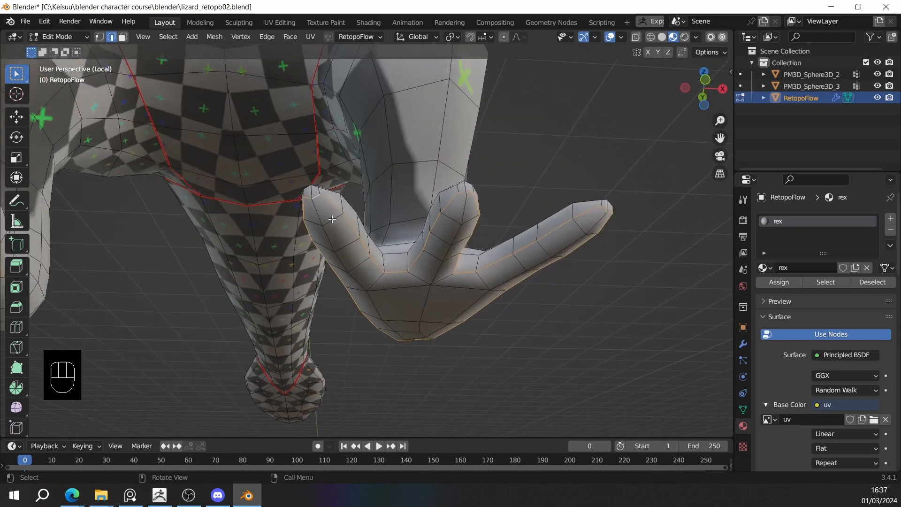
{"action": "middle_click_drag", "start_coordinate": [491, 205], "coordinate": [385, 172]}
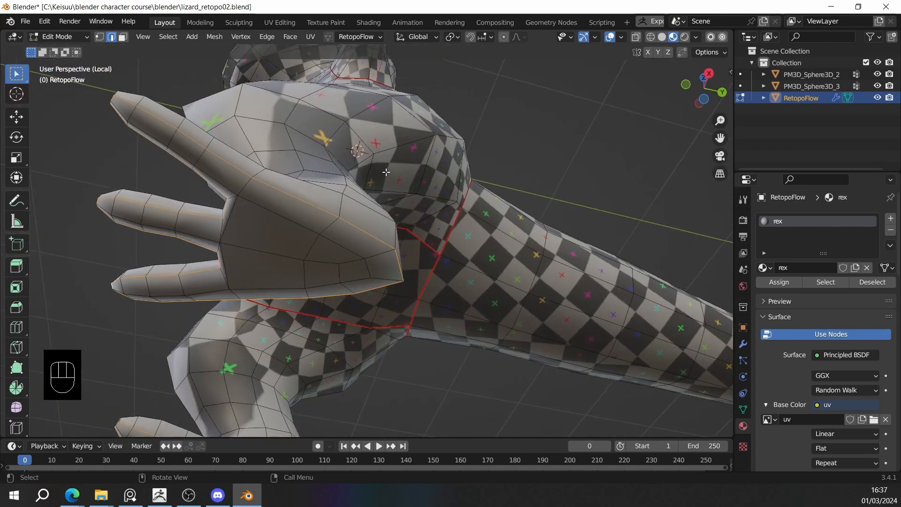
{"action": "middle_click_drag", "start_coordinate": [399, 267], "coordinate": [304, 134]}
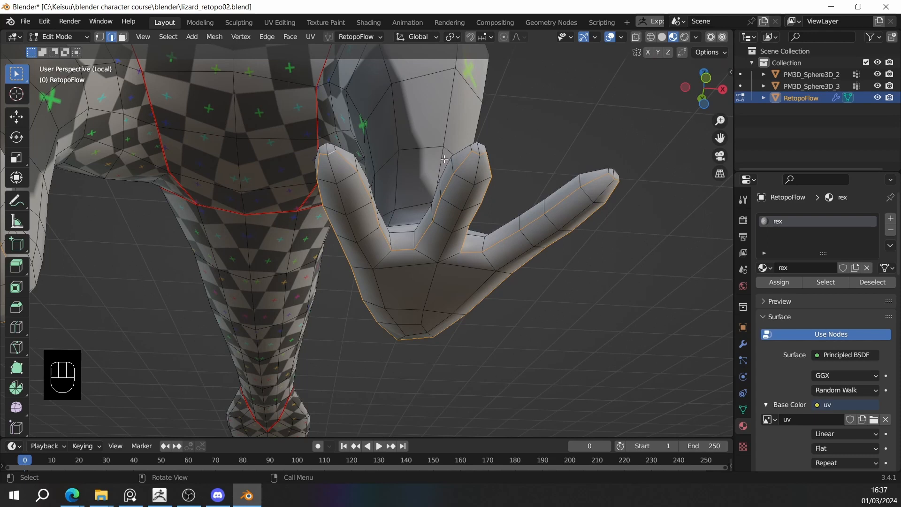
{"action": "middle_click_drag", "start_coordinate": [589, 220], "coordinate": [476, 184]}
{"action": "key", "text": "ctrl+e"}
{"action": "left_click", "coordinate": [483, 247]}
Select the whole mesh again and redo the Unwrap with the new foot seams.
{"action": "key", "text": "a"}
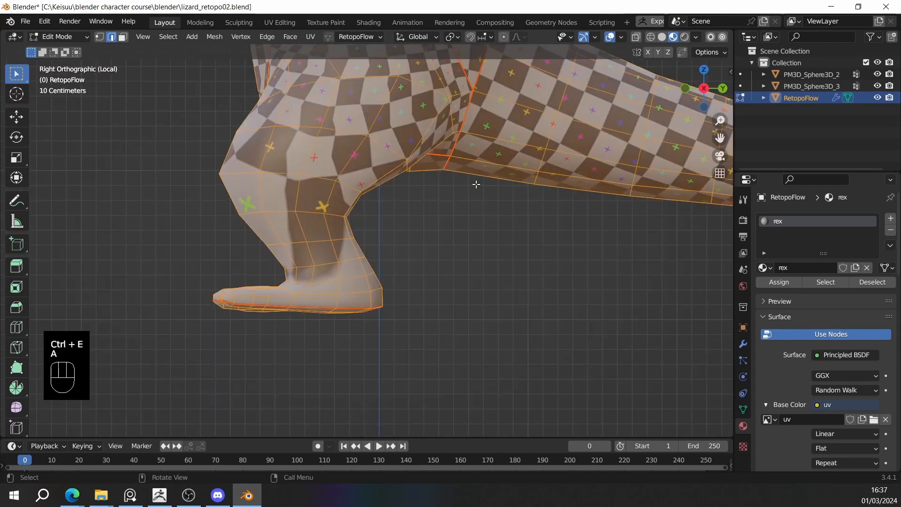
{"action": "scroll", "coordinate": [477, 185], "scroll_direction": "down", "scroll_amount": 5}
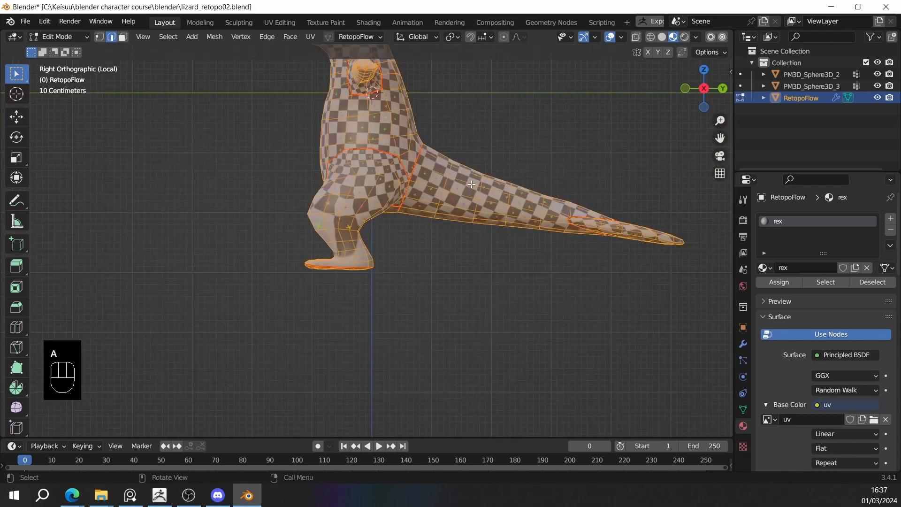
{"action": "key", "text": "u"}
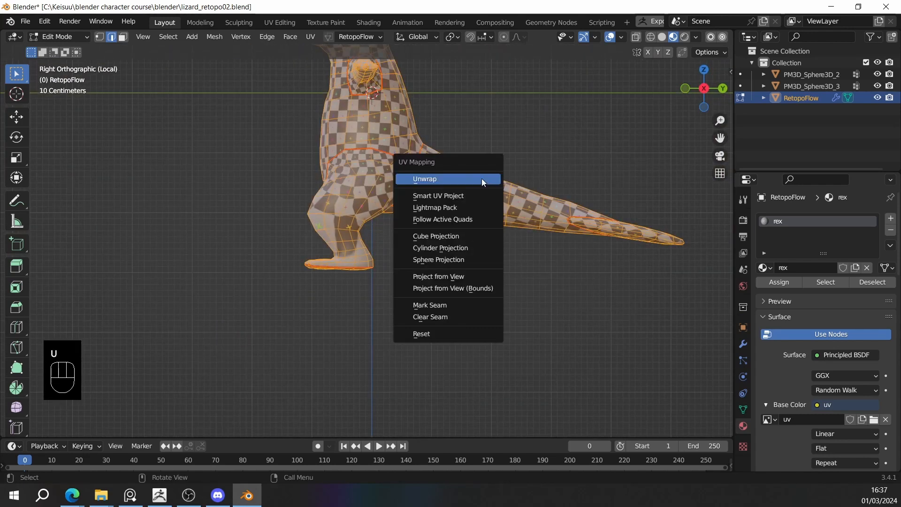
{"action": "left_click", "coordinate": [481, 178]}
Examine the checker pattern on the legs and feet from the front.
{"action": "middle_click_drag", "start_coordinate": [450, 267], "coordinate": [555, 199]}
{"action": "scroll", "coordinate": [513, 209], "scroll_direction": "up", "scroll_amount": 3}
{"action": "scroll", "coordinate": [506, 178], "scroll_direction": "up", "scroll_amount": 4}
{"action": "middle_click_drag", "start_coordinate": [551, 163], "coordinate": [415, 195], "text": "shift"}
{"action": "scroll", "coordinate": [384, 207], "scroll_direction": "down", "scroll_amount": 3}
{"action": "middle_click_drag", "start_coordinate": [415, 195], "coordinate": [425, 175], "text": "shift"}
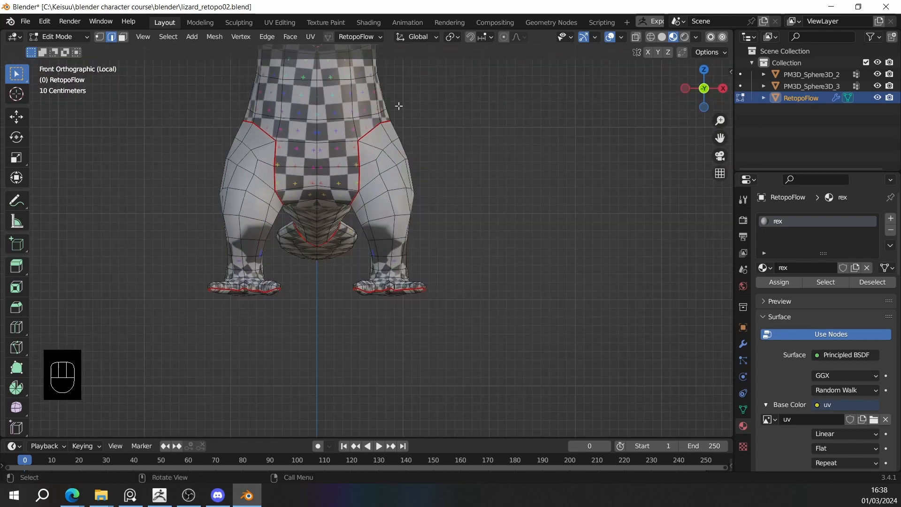
{"action": "middle_click_drag", "start_coordinate": [399, 107], "coordinate": [412, 175], "text": "shift"}
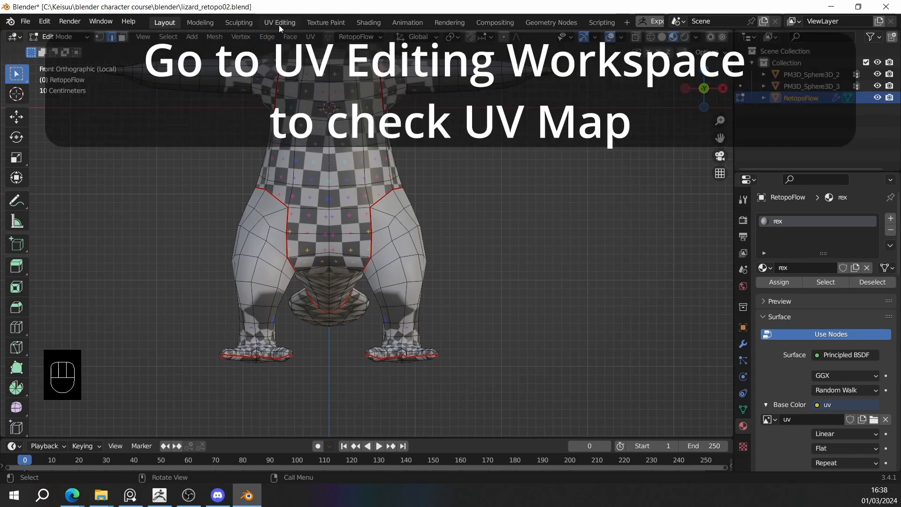
Switch to the UV Editing workspace and isolate the lizard mesh in local view.
{"action": "left_click", "coordinate": [279, 23]}
{"action": "scroll", "coordinate": [582, 247], "scroll_direction": "up", "scroll_amount": 3}
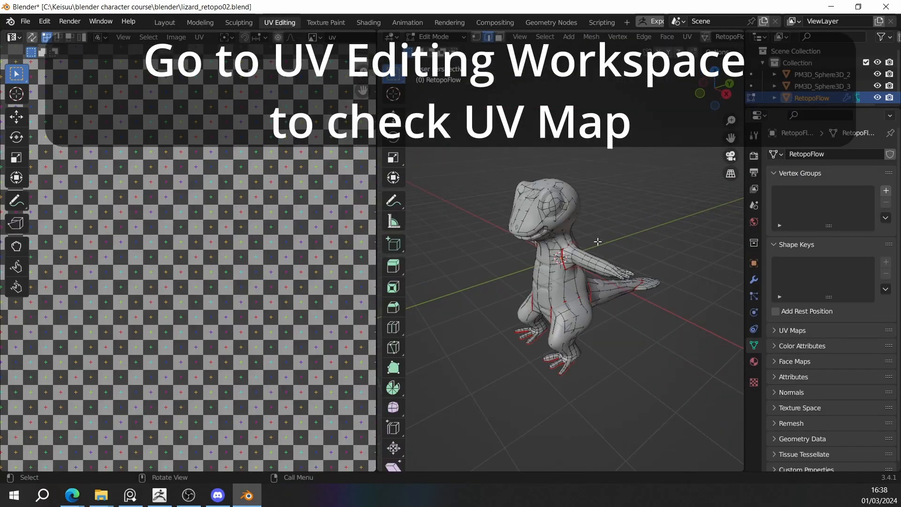
{"action": "scroll", "coordinate": [597, 241], "scroll_direction": "up", "scroll_amount": 2}
{"action": "mouse_move", "coordinate": [582, 241]}
{"action": "middle_mouse_down"}
{"action": "mouse_move", "coordinate": [597, 244]}
{"action": "mouse_move", "coordinate": [555, 239]}
{"action": "mouse_move", "coordinate": [599, 195]}
{"action": "mouse_move", "coordinate": [611, 202]}
{"action": "middle_mouse_up"}
{"action": "key", "text": "slash"}
{"action": "scroll", "coordinate": [599, 195], "scroll_direction": "up", "scroll_amount": 2}
{"action": "scroll", "coordinate": [599, 195], "scroll_direction": "down", "scroll_amount": 2}
Set the 3D viewport shading to Material Preview and view the whole lizard from the front.
{"action": "key", "text": "z"}
{"action": "left_click", "coordinate": [629, 279]}
{"action": "mouse_move", "coordinate": [627, 281]}
{"action": "middle_mouse_down"}
{"action": "mouse_move", "coordinate": [624, 232]}
{"action": "mouse_move", "coordinate": [666, 225]}
{"action": "middle_mouse_up"}
{"action": "scroll", "coordinate": [464, 220], "scroll_direction": "down", "scroll_amount": 3}
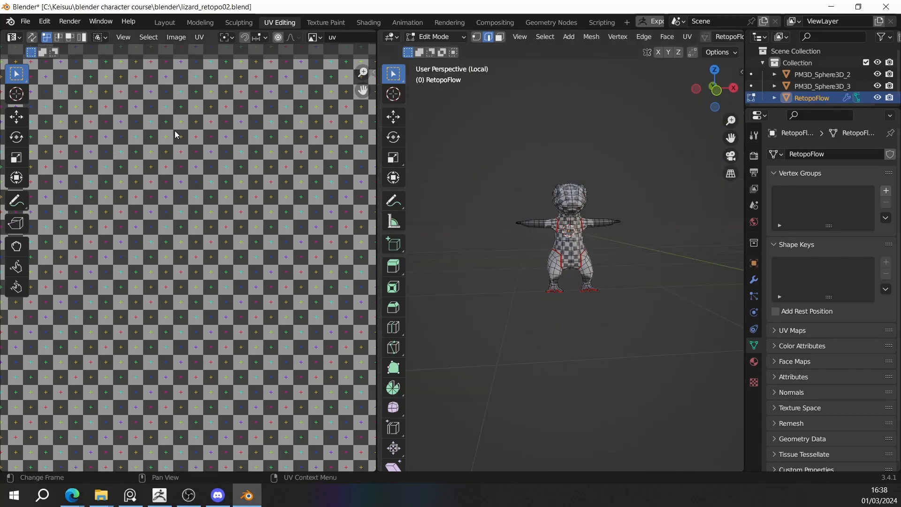
Turn on UV Sync Selection so the lizard's UV islands show over the checker image.
{"action": "scroll", "coordinate": [180, 141], "scroll_direction": "down", "scroll_amount": 6}
{"action": "scroll", "coordinate": [586, 255], "scroll_direction": "up", "scroll_amount": 2}
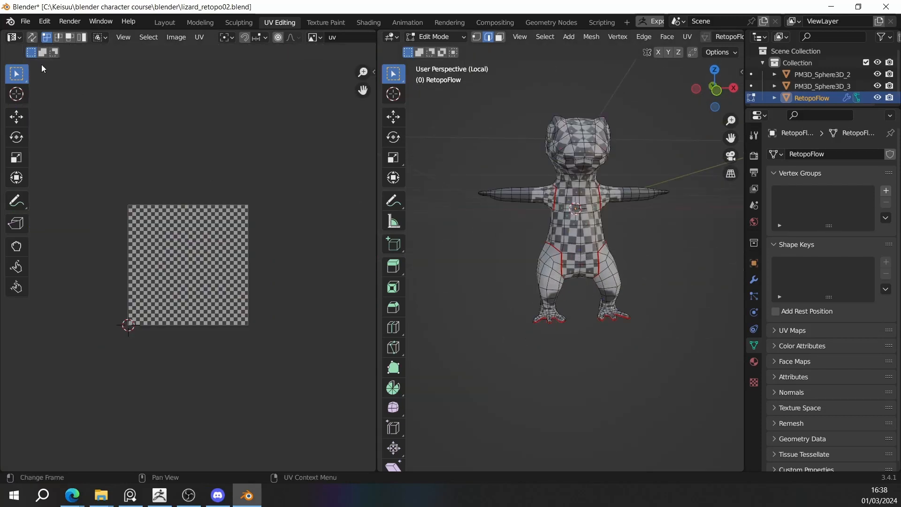
{"action": "left_click", "coordinate": [32, 41]}
{"action": "scroll", "coordinate": [128, 159], "scroll_direction": "up", "scroll_amount": 5}
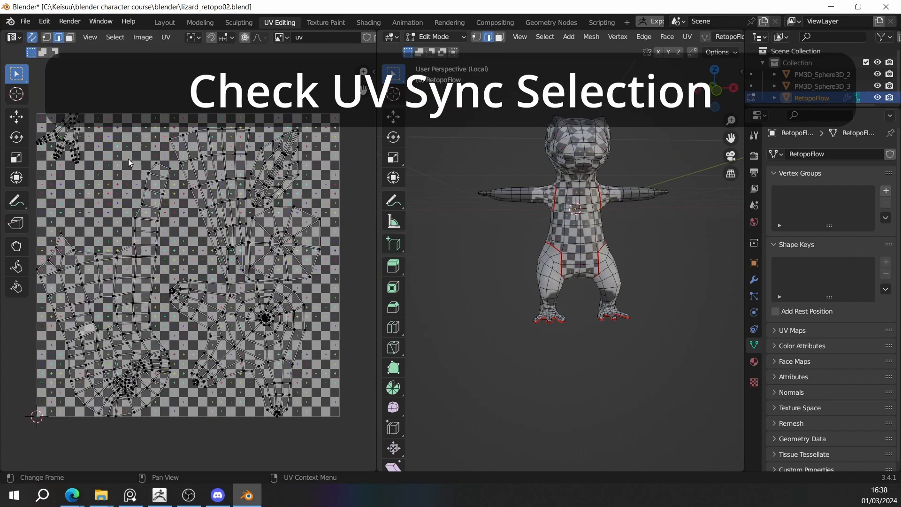
Examine the layout of all the UV islands over the checker image and compare it with the model.
{"action": "scroll", "coordinate": [136, 221], "scroll_direction": "down", "scroll_amount": 2}
{"action": "middle_click_drag", "start_coordinate": [161, 346], "coordinate": [237, 232]}
{"action": "scroll", "coordinate": [246, 153], "scroll_direction": "up", "scroll_amount": 3}
{"action": "middle_click_drag", "start_coordinate": [535, 265], "coordinate": [514, 264]}
{"action": "middle_click_drag", "start_coordinate": [296, 178], "coordinate": [272, 256]}
{"action": "scroll", "coordinate": [290, 190], "scroll_direction": "up", "scroll_amount": 1}
{"action": "scroll", "coordinate": [291, 190], "scroll_direction": "down", "scroll_amount": 4}
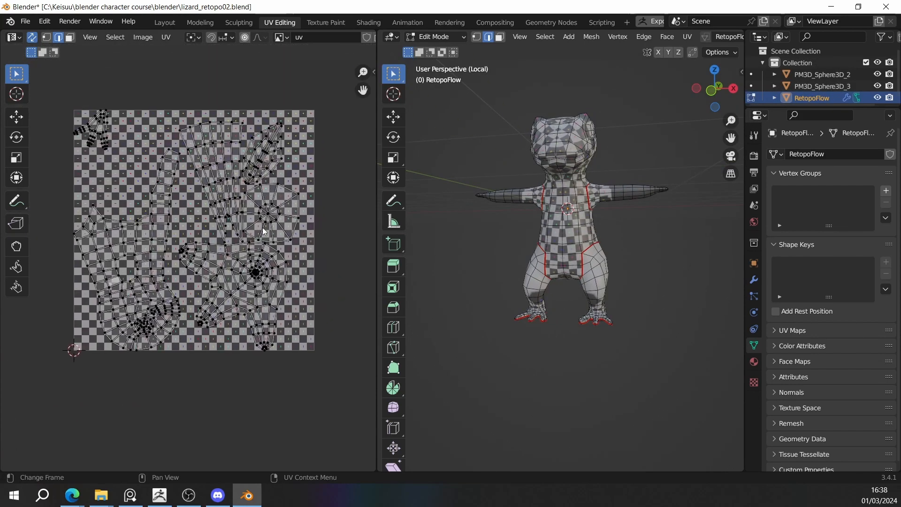
{"action": "scroll", "coordinate": [273, 257], "scroll_direction": "up", "scroll_amount": 3}
{"action": "scroll", "coordinate": [322, 220], "scroll_direction": "down", "scroll_amount": 1}
{"action": "middle_click_drag", "start_coordinate": [323, 222], "coordinate": [270, 274]}
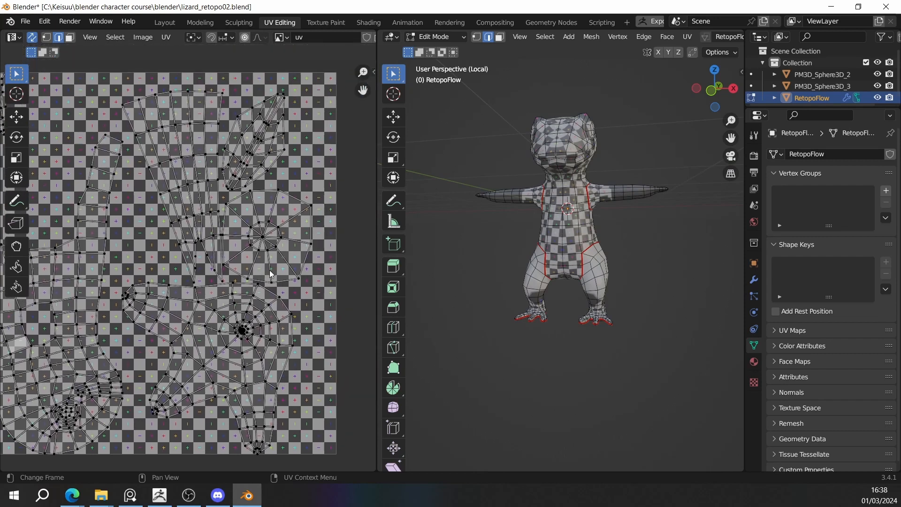
{"action": "middle_click_drag", "start_coordinate": [290, 162], "coordinate": [338, 147]}
{"action": "middle_click_drag", "start_coordinate": [167, 230], "coordinate": [240, 205]}
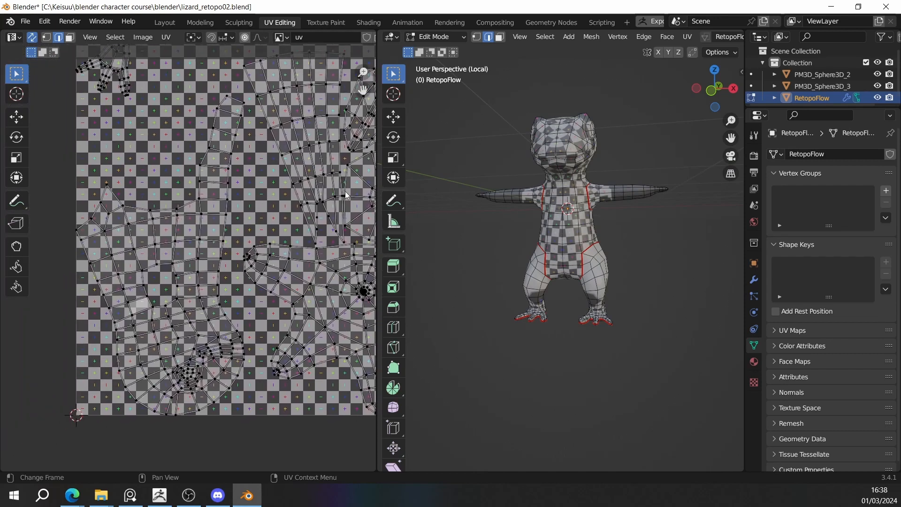
Select the linked UV island of the head and torso and inspect the area it covers on the model.
{"action": "middle_click_drag", "start_coordinate": [557, 254], "coordinate": [559, 262]}
{"action": "scroll", "coordinate": [559, 262], "scroll_direction": "up", "scroll_amount": 4}
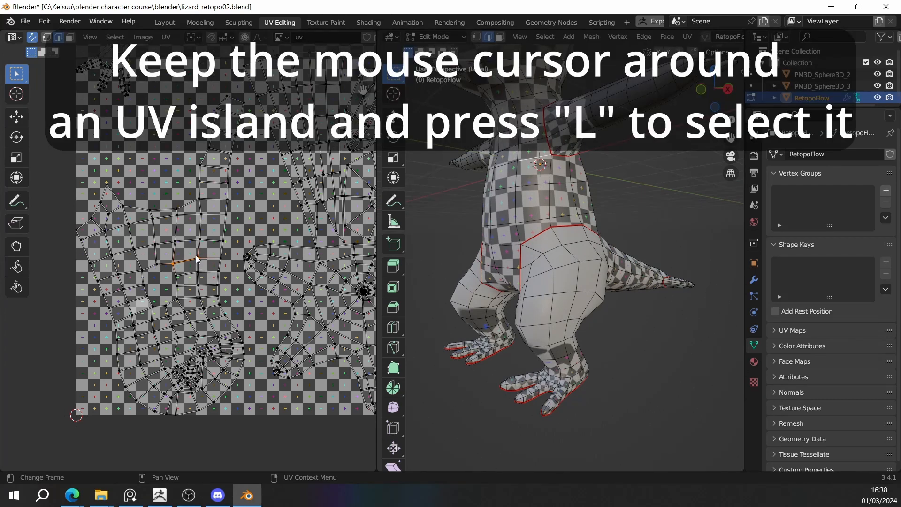
{"action": "key", "text": "l"}
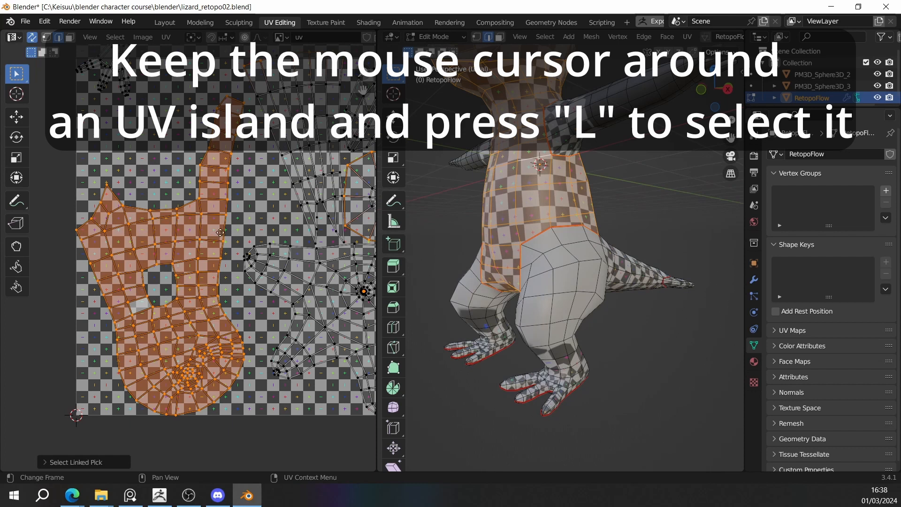
{"action": "middle_click_drag", "start_coordinate": [220, 233], "coordinate": [208, 258]}
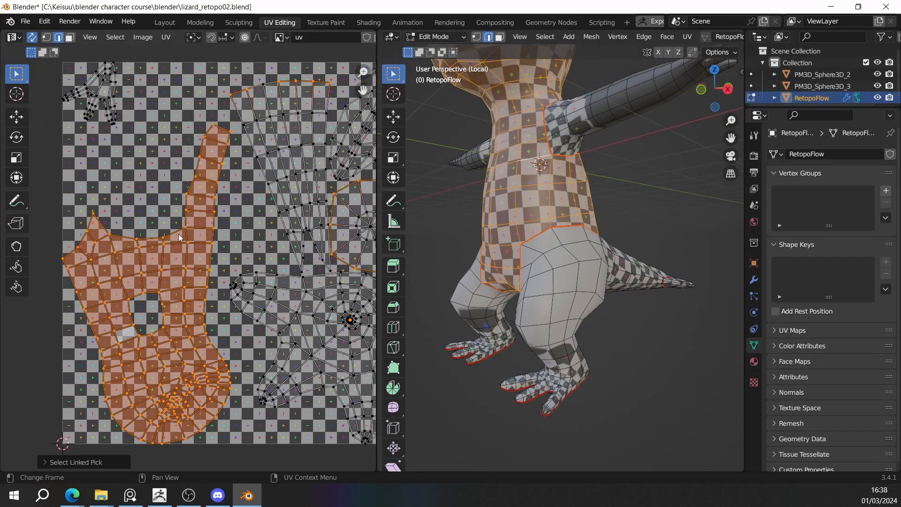
{"action": "middle_click_drag", "start_coordinate": [547, 176], "coordinate": [534, 237]}
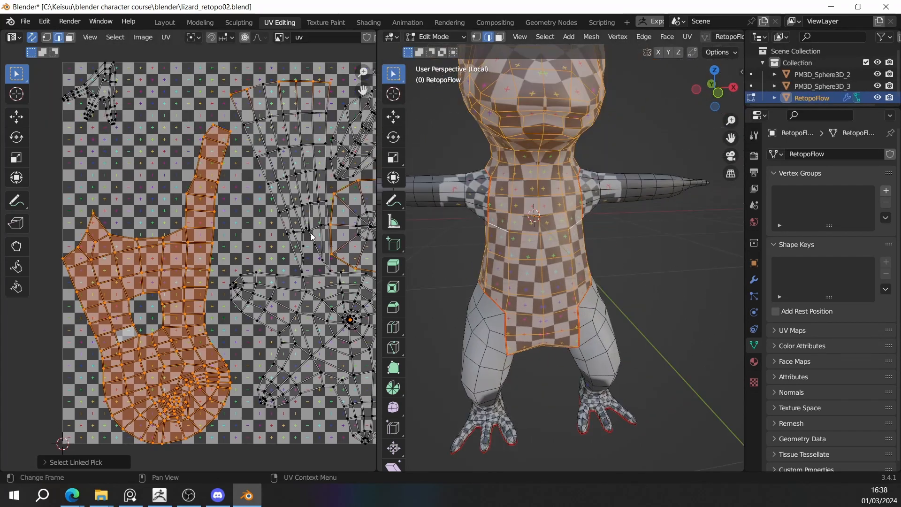
Select only the linked UV island of the leg.
{"action": "scroll", "coordinate": [364, 246], "scroll_direction": "down", "scroll_amount": 2}
{"action": "middle_click_drag", "start_coordinate": [364, 247], "coordinate": [282, 246], "text": "shift"}
{"action": "left_click", "coordinate": [267, 303]}
{"action": "scroll", "coordinate": [262, 299], "scroll_direction": "up", "scroll_amount": 1}
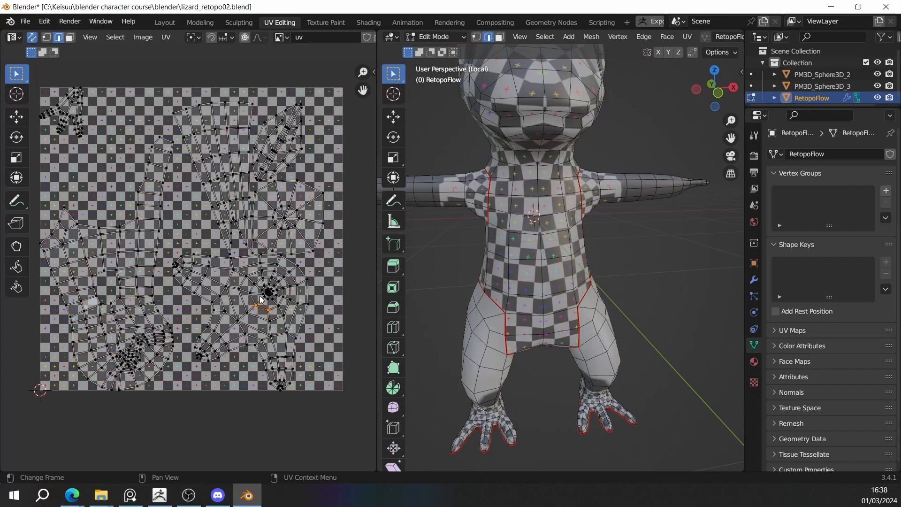
{"action": "key", "text": "l"}
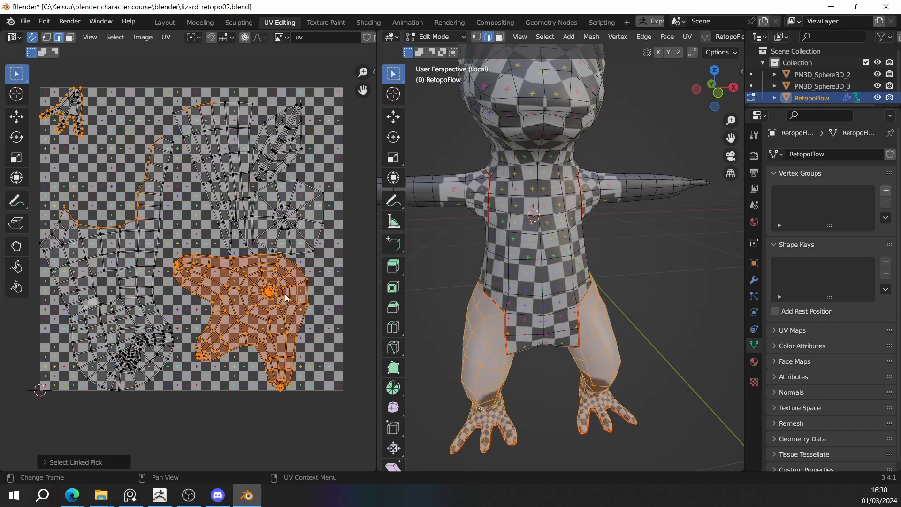
Examine the tightly packed centre of the leg's UV island for compressed faces.
{"action": "scroll", "coordinate": [286, 293], "scroll_direction": "up", "scroll_amount": 7}
{"action": "middle_click_drag", "start_coordinate": [259, 282], "coordinate": [248, 235]}
{"action": "scroll", "coordinate": [248, 235], "scroll_direction": "up", "scroll_amount": 8}
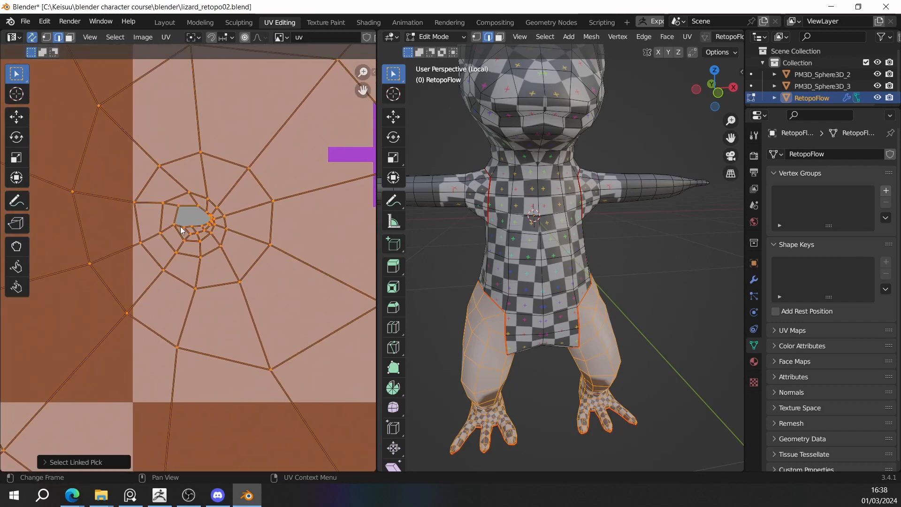
{"action": "scroll", "coordinate": [183, 240], "scroll_direction": "down", "scroll_amount": 15}
{"action": "middle_click_drag", "start_coordinate": [186, 292], "coordinate": [244, 246]}
{"action": "scroll", "coordinate": [188, 256], "scroll_direction": "up", "scroll_amount": 2}
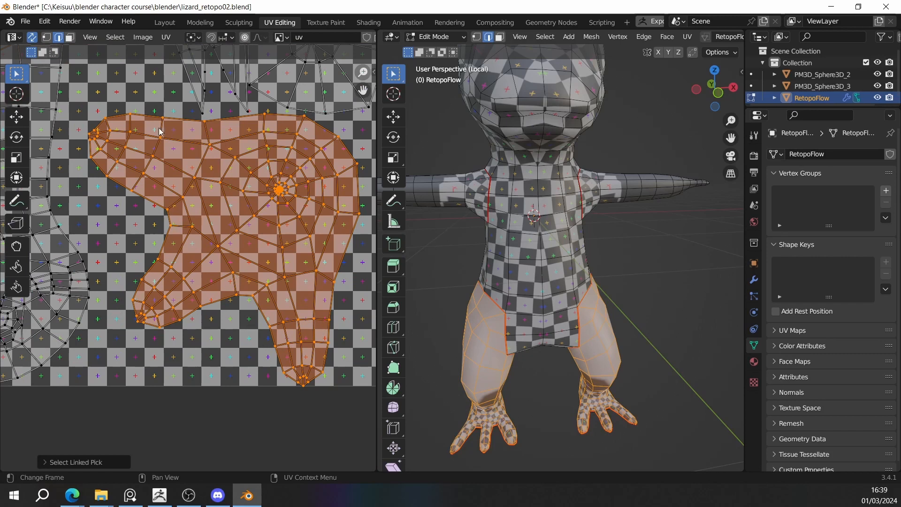
{"action": "scroll", "coordinate": [231, 237], "scroll_direction": "up", "scroll_amount": 10}
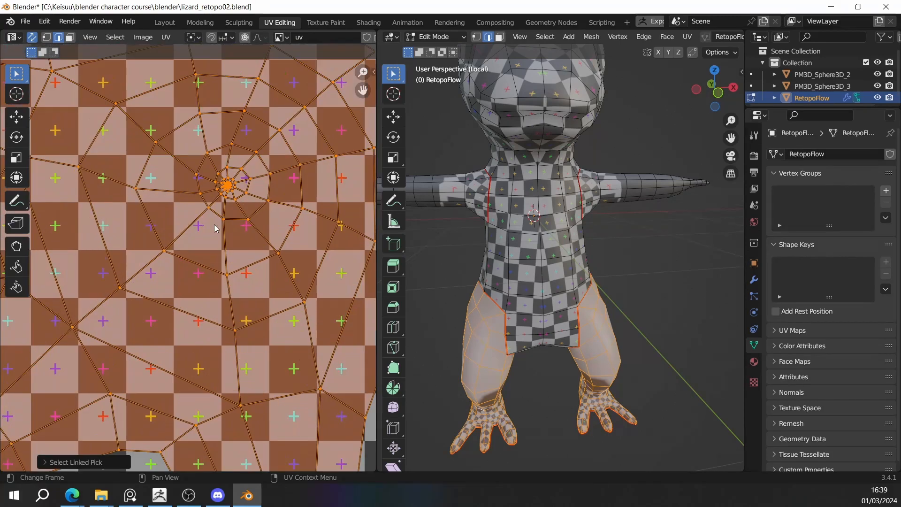
{"action": "scroll", "coordinate": [231, 237], "scroll_direction": "up", "scroll_amount": 6}
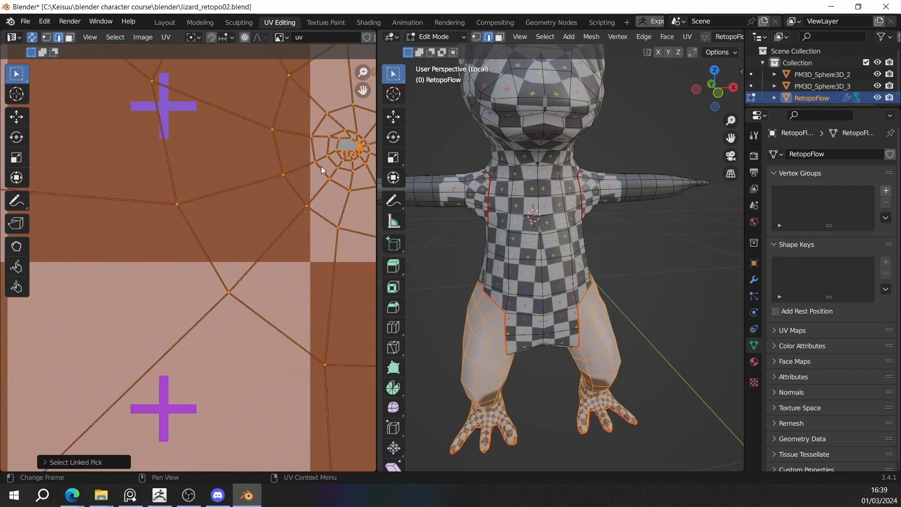
{"action": "middle_click_drag", "start_coordinate": [321, 166], "coordinate": [227, 210]}
{"action": "scroll", "coordinate": [250, 218], "scroll_direction": "down", "scroll_amount": 7}
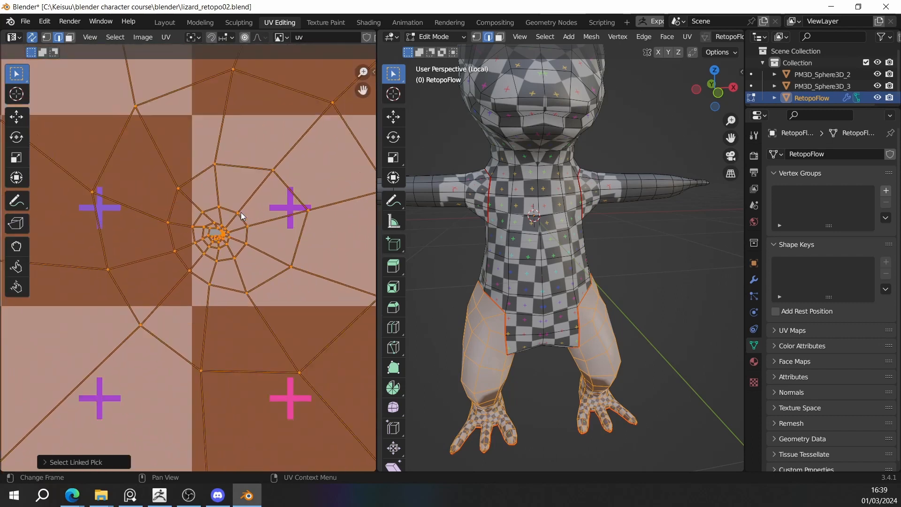
Pick the shortest edge path down the inner leg from the hip seam to the foot seam and mark it as a seam.
{"action": "middle_click_drag", "start_coordinate": [592, 273], "coordinate": [623, 206]}
{"action": "scroll", "coordinate": [650, 238], "scroll_direction": "up", "scroll_amount": 3}
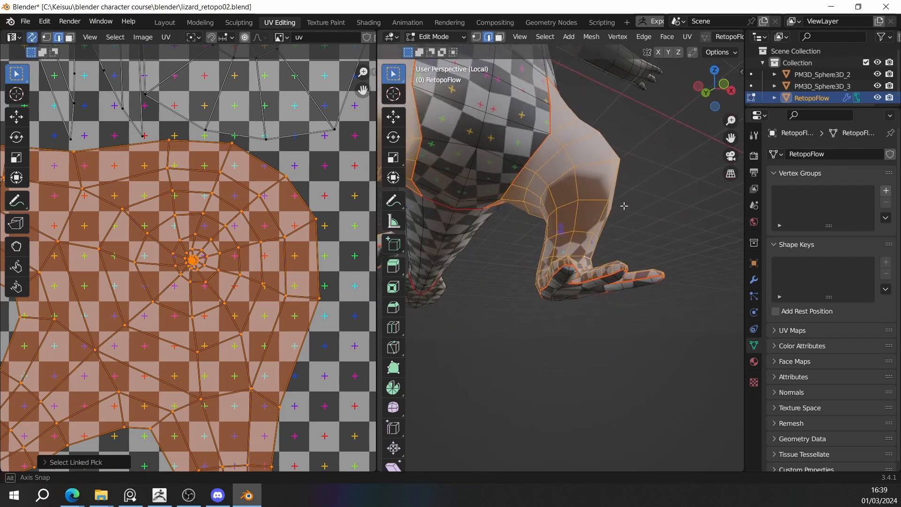
{"action": "left_click", "coordinate": [538, 175]}
{"action": "middle_click_drag", "start_coordinate": [538, 175], "coordinate": [650, 280]}
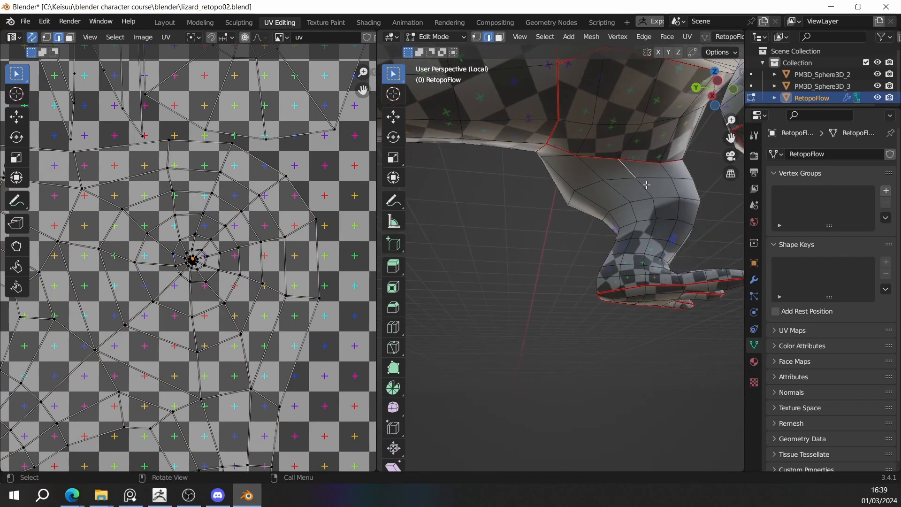
{"action": "left_click", "coordinate": [644, 187], "text": "ctrl"}
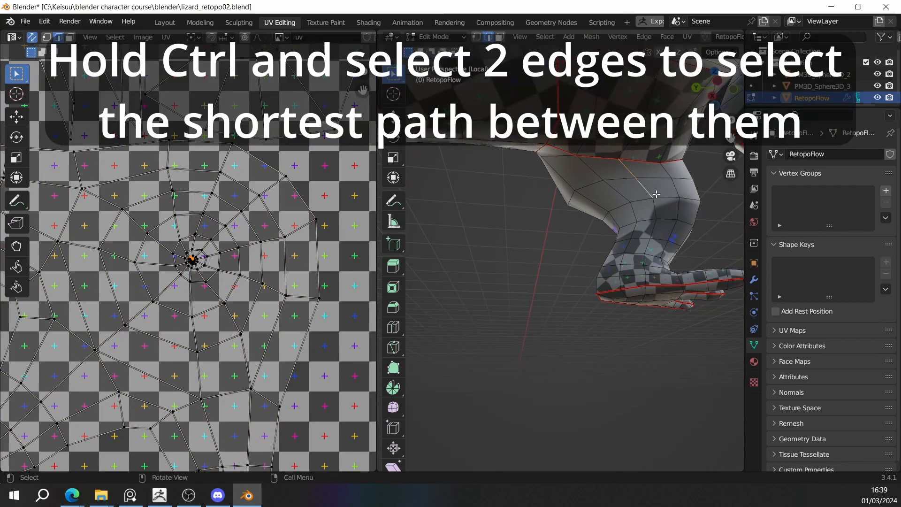
{"action": "middle_click_drag", "start_coordinate": [632, 173], "coordinate": [621, 169]}
{"action": "middle_click_drag", "start_coordinate": [633, 204], "coordinate": [604, 179], "text": "shift"}
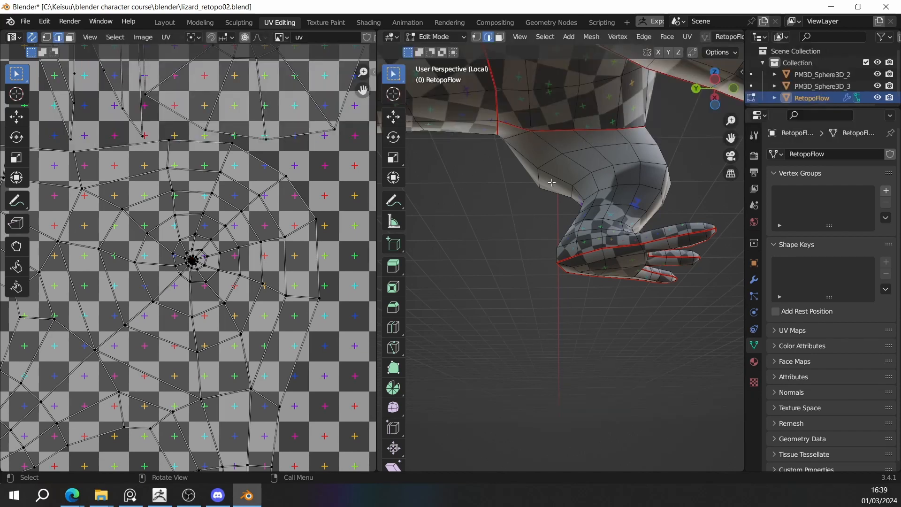
{"action": "middle_click_drag", "start_coordinate": [590, 191], "coordinate": [621, 236]}
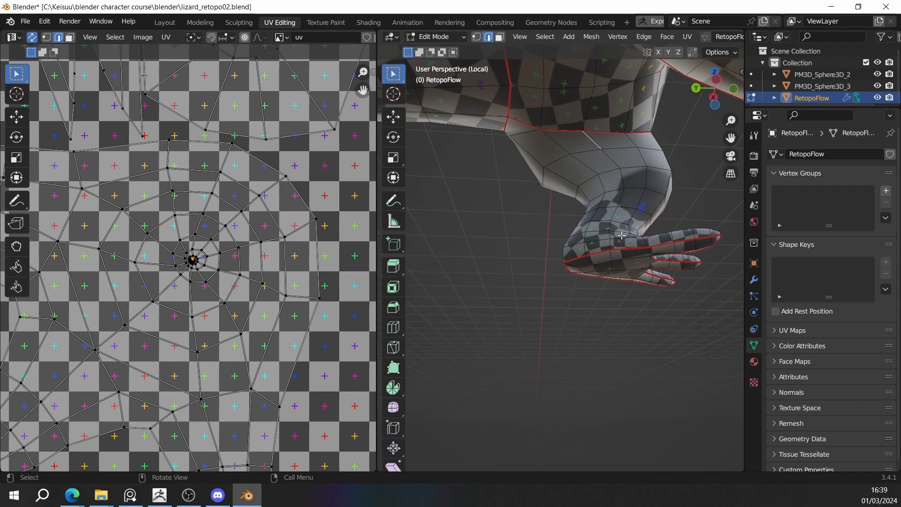
{"action": "left_click", "coordinate": [609, 243], "text": "ctrl"}
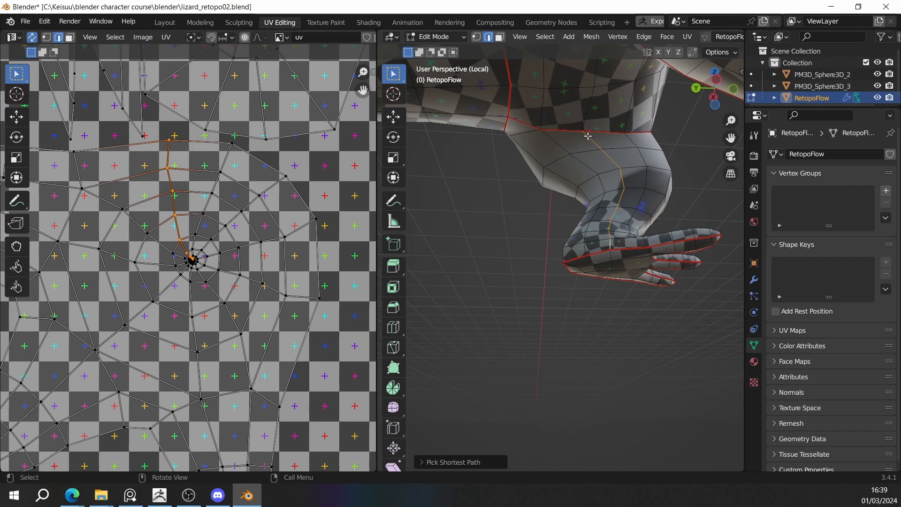
{"action": "middle_click_drag", "start_coordinate": [615, 251], "coordinate": [571, 238]}
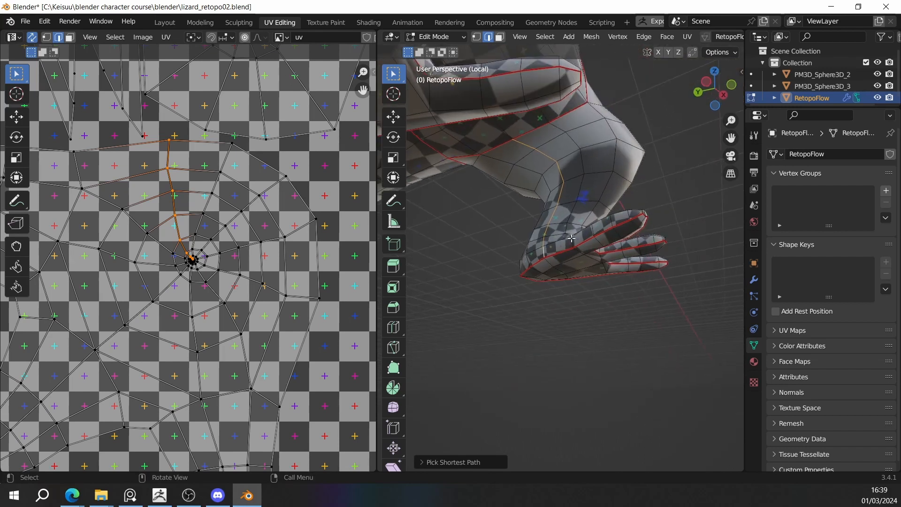
{"action": "key", "text": "ctrl+e"}
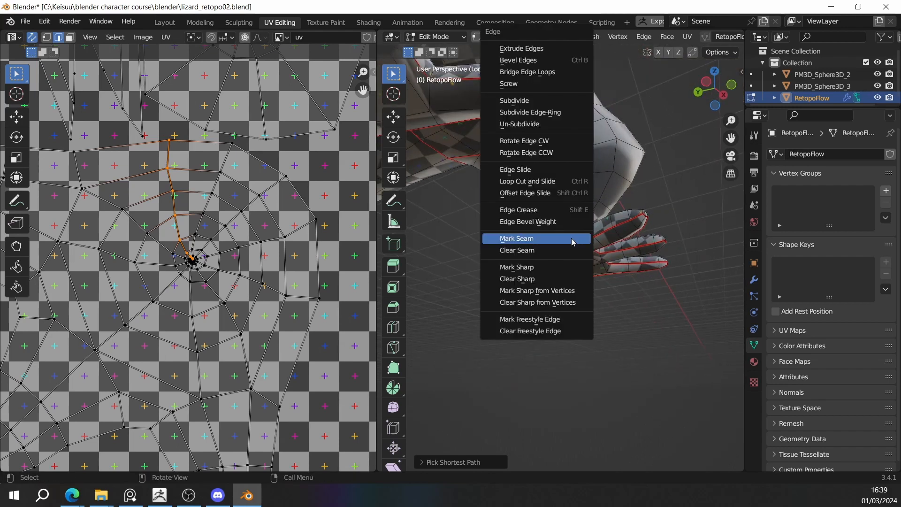
{"action": "left_click", "coordinate": [572, 239]}
Select the whole mesh and redo the Unwrap with the new inner-leg seam.
{"action": "mouse_move", "coordinate": [572, 240]}
{"action": "middle_mouse_down"}
{"action": "mouse_move", "coordinate": [511, 263]}
{"action": "mouse_move", "coordinate": [563, 256]}
{"action": "middle_mouse_up"}
{"action": "key", "text": "a"}
{"action": "middle_click_drag", "start_coordinate": [587, 217], "coordinate": [423, 218]}
{"action": "key", "text": "u"}
{"action": "left_click", "coordinate": [586, 216]}
Select the edge loop around the leg at knee height and mark it as a seam.
{"action": "left_click", "coordinate": [684, 224]}
{"action": "scroll", "coordinate": [499, 242], "scroll_direction": "up", "scroll_amount": 4}
{"action": "scroll", "coordinate": [569, 216], "scroll_direction": "up", "scroll_amount": 2}
{"action": "scroll", "coordinate": [511, 216], "scroll_direction": "up", "scroll_amount": 3}
{"action": "key", "text": "ctrl+e"}
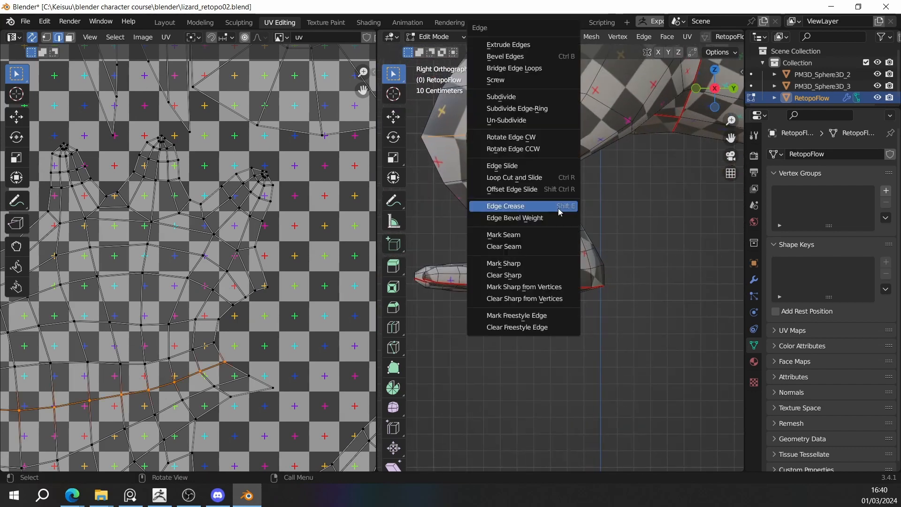
{"action": "left_click", "coordinate": [541, 235]}
Unwrap the whole mesh again with the knee seam, and clear the selection.
{"action": "scroll", "coordinate": [539, 233], "scroll_direction": "down", "scroll_amount": 2}
{"action": "key", "text": "a"}
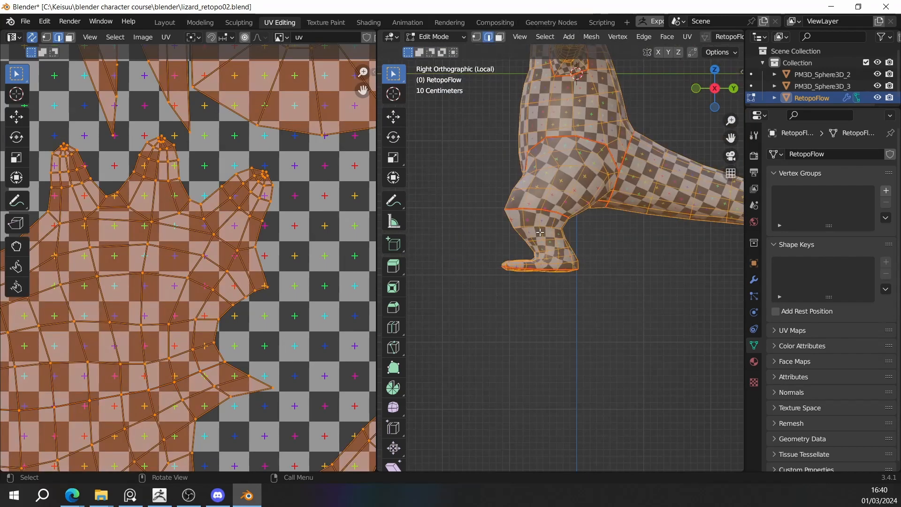
{"action": "key", "text": "u"}
{"action": "left_click", "coordinate": [541, 235]}
{"action": "middle_click_drag", "start_coordinate": [541, 234], "coordinate": [636, 235], "text": "alt"}
{"action": "key", "text": "alt+a"}
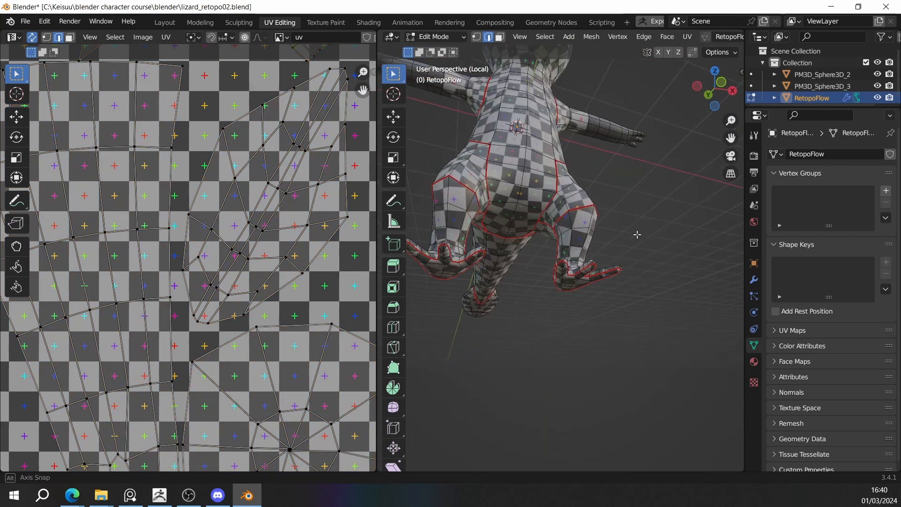
Examine the checker pattern on the legs, feet, body and arms for remaining distortion.
{"action": "middle_click_drag", "start_coordinate": [573, 270], "coordinate": [583, 295]}
{"action": "scroll", "coordinate": [536, 219], "scroll_direction": "up", "scroll_amount": 2}
{"action": "scroll", "coordinate": [605, 146], "scroll_direction": "down", "scroll_amount": 2}
{"action": "scroll", "coordinate": [605, 146], "scroll_direction": "down", "scroll_amount": 2}
{"action": "middle_click_drag", "start_coordinate": [584, 295], "coordinate": [630, 264], "text": "shift"}
{"action": "scroll", "coordinate": [571, 294], "scroll_direction": "up", "scroll_amount": 3}
{"action": "middle_click_drag", "start_coordinate": [581, 225], "coordinate": [554, 221], "text": "shift"}
{"action": "scroll", "coordinate": [542, 270], "scroll_direction": "up", "scroll_amount": 4}
{"action": "scroll", "coordinate": [667, 215], "scroll_direction": "down", "scroll_amount": 4}
{"action": "scroll", "coordinate": [587, 214], "scroll_direction": "up", "scroll_amount": 4}
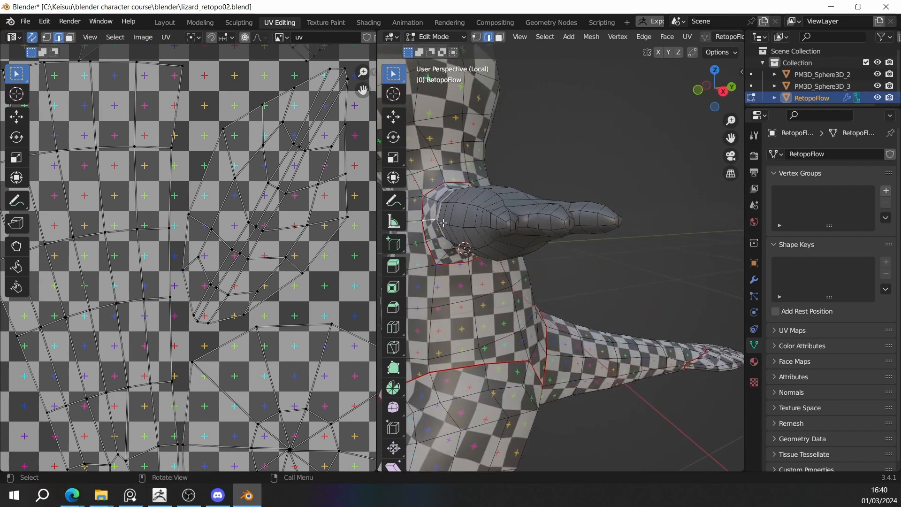
Select an edge path around the fingers of the hand by picking shortest paths between edges.
{"action": "middle_click_drag", "start_coordinate": [443, 223], "coordinate": [513, 199], "text": "shift"}
{"action": "middle_click_drag", "start_coordinate": [651, 172], "coordinate": [643, 207]}
{"action": "scroll", "coordinate": [573, 185], "scroll_direction": "down", "scroll_amount": 2}
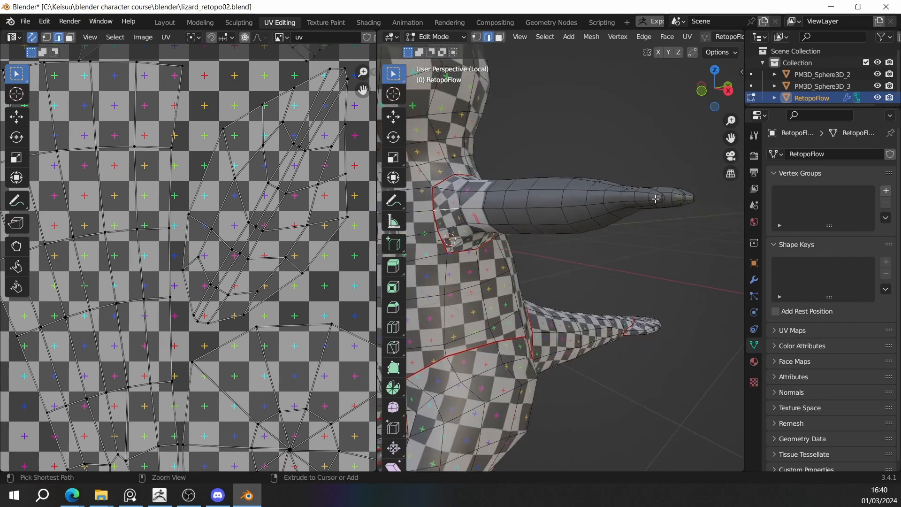
{"action": "left_click", "coordinate": [655, 198], "text": "ctrl"}
{"action": "middle_click_drag", "start_coordinate": [655, 199], "coordinate": [625, 203]}
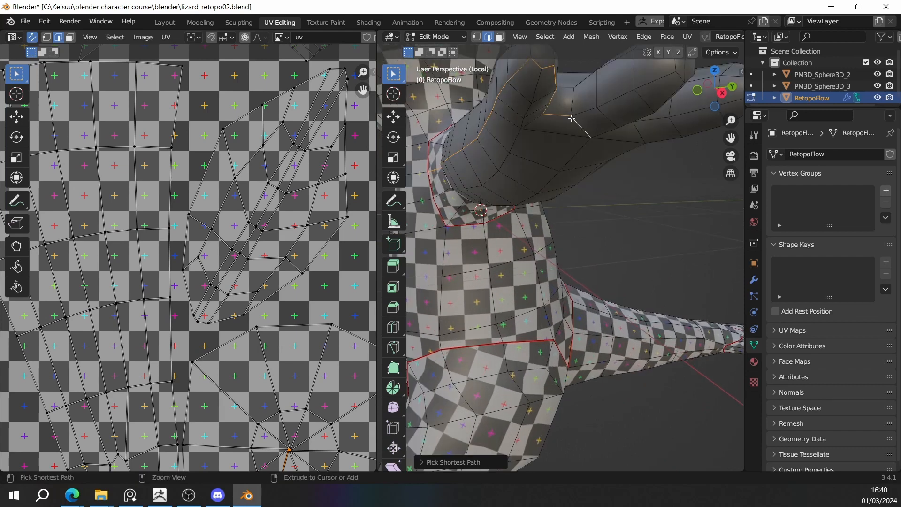
{"action": "scroll", "coordinate": [605, 97], "scroll_direction": "down", "scroll_amount": 5}
{"action": "middle_click_drag", "start_coordinate": [605, 96], "coordinate": [589, 198]}
{"action": "scroll", "coordinate": [604, 132], "scroll_direction": "up", "scroll_amount": 3}
{"action": "left_click", "coordinate": [574, 165], "text": "ctrl"}
{"action": "key", "text": "ctrl+z"}
{"action": "left_click", "coordinate": [574, 220], "text": "ctrl"}
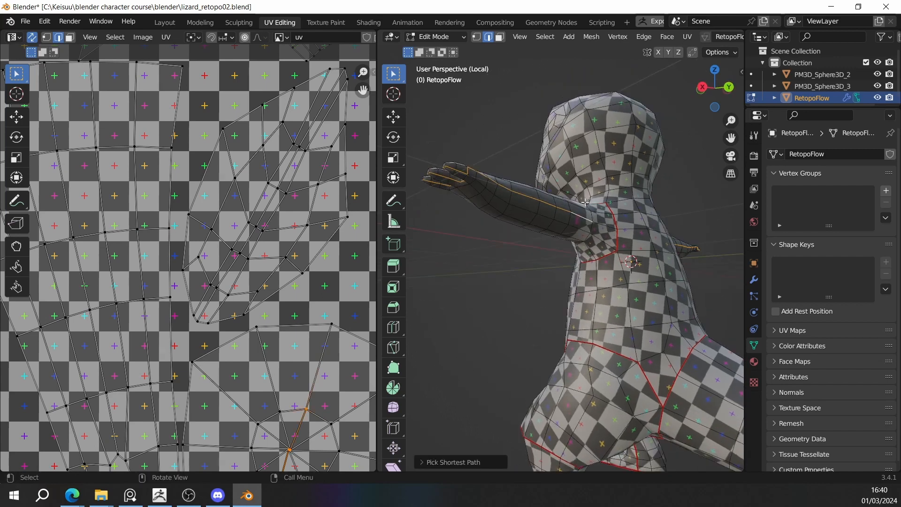
{"action": "scroll", "coordinate": [585, 202], "scroll_direction": "up", "scroll_amount": 3}
{"action": "scroll", "coordinate": [584, 207], "scroll_direction": "down", "scroll_amount": 3}
{"action": "key", "text": "ctrl+z"}
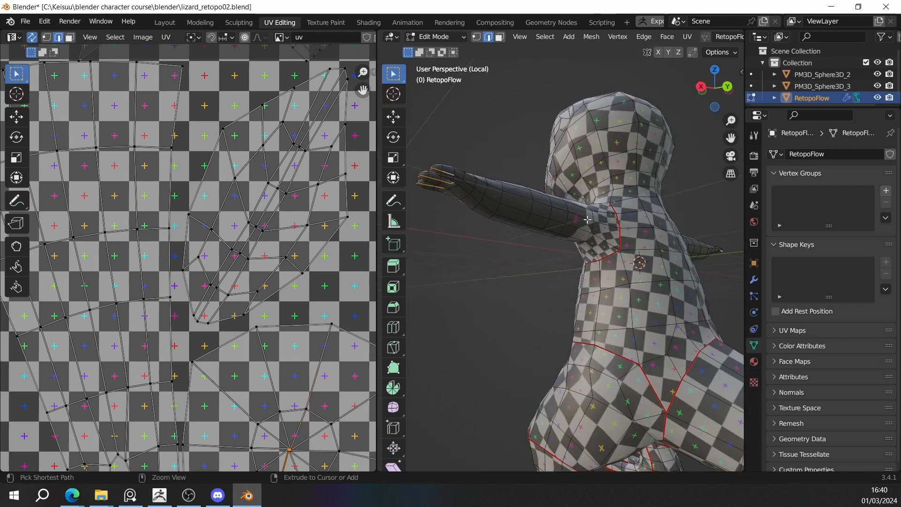
Extend the finger edge path along the back side of the arm to the shoulder seam and mark it as a seam.
{"action": "left_click", "coordinate": [587, 226], "text": "ctrl"}
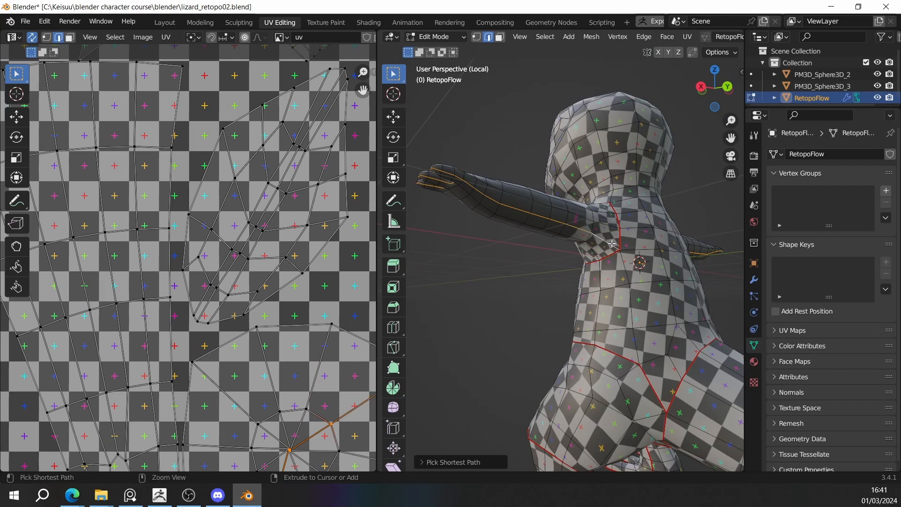
{"action": "middle_click_drag", "start_coordinate": [612, 243], "coordinate": [600, 261]}
{"action": "key", "text": "ctrl+e"}
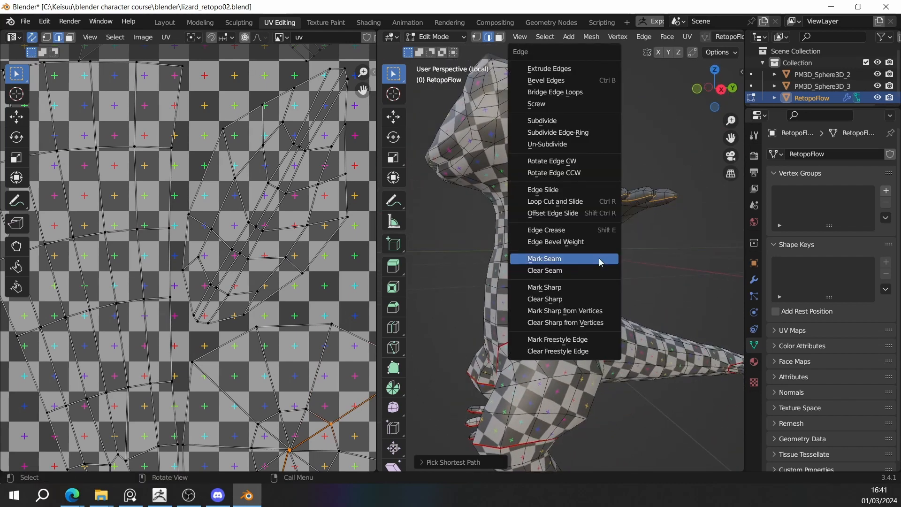
{"action": "left_click", "coordinate": [601, 261]}
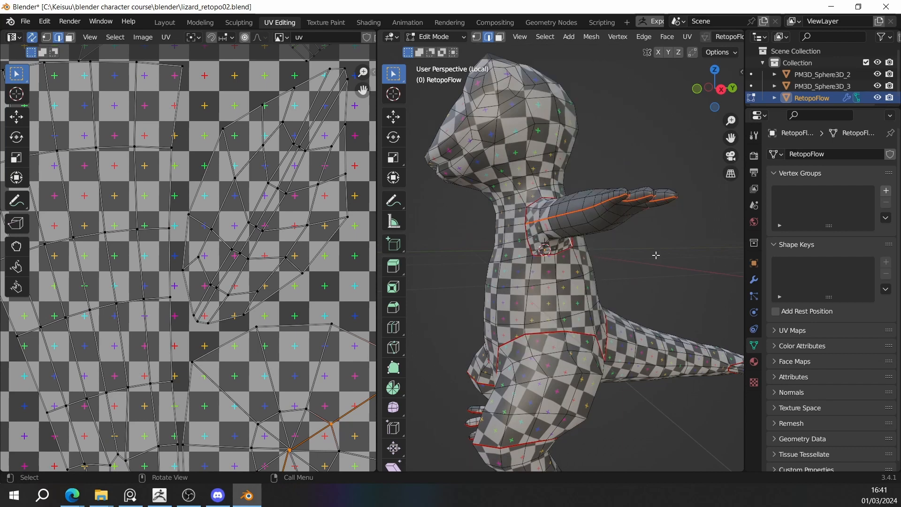
Unwrap the whole mesh again with the arm seam, and clear the selection.
{"action": "scroll", "coordinate": [655, 255], "scroll_direction": "down", "scroll_amount": 3}
{"action": "key", "text": "a"}
{"action": "key", "text": "u"}
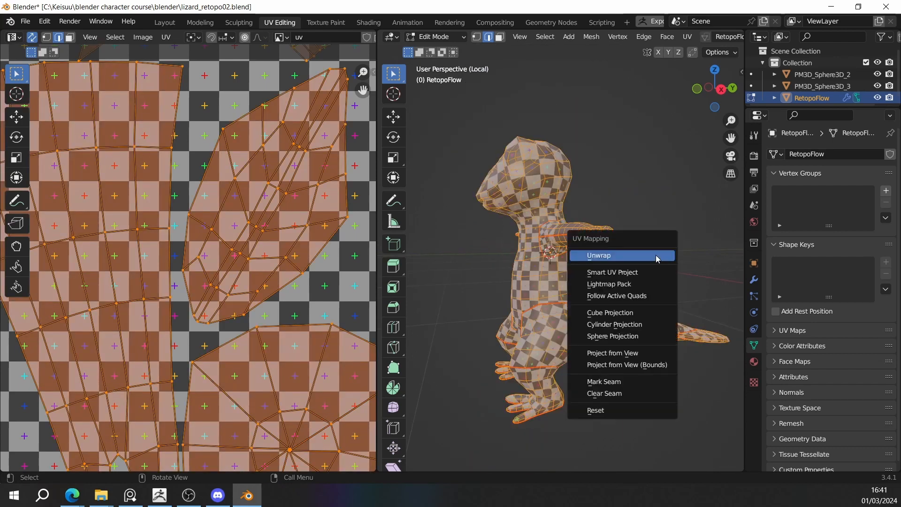
{"action": "left_click", "coordinate": [656, 258]}
{"action": "middle_click_drag", "start_coordinate": [656, 258], "coordinate": [623, 266]}
{"action": "left_click", "coordinate": [682, 249]}
Leave Edit Mode to see the textured lizard, and switch to the Layout workspace.
{"action": "scroll", "coordinate": [596, 239], "scroll_direction": "up", "scroll_amount": 3}
{"action": "scroll", "coordinate": [657, 256], "scroll_direction": "up", "scroll_amount": 3}
{"action": "scroll", "coordinate": [656, 256], "scroll_direction": "up", "scroll_amount": 2}
{"action": "scroll", "coordinate": [488, 267], "scroll_direction": "up", "scroll_amount": 3}
{"action": "scroll", "coordinate": [504, 268], "scroll_direction": "down", "scroll_amount": 6}
{"action": "key", "text": "Tab"}
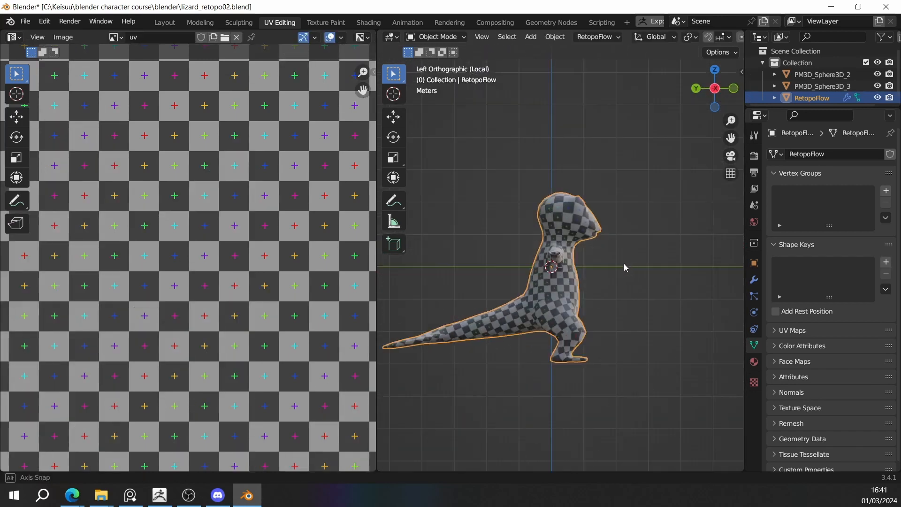
{"action": "scroll", "coordinate": [624, 266], "scroll_direction": "up", "scroll_amount": 3}
{"action": "left_click", "coordinate": [164, 21]}
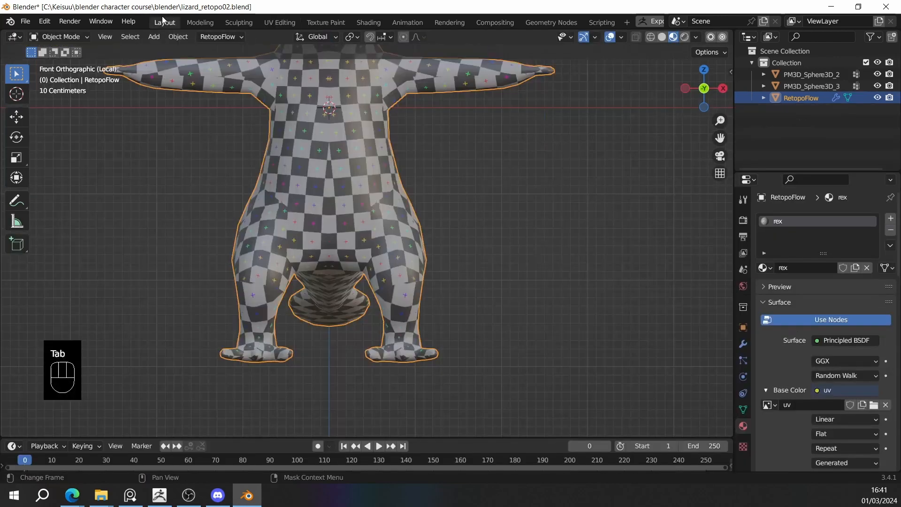
{"action": "middle_click_drag", "start_coordinate": [687, 265], "coordinate": [611, 281]}
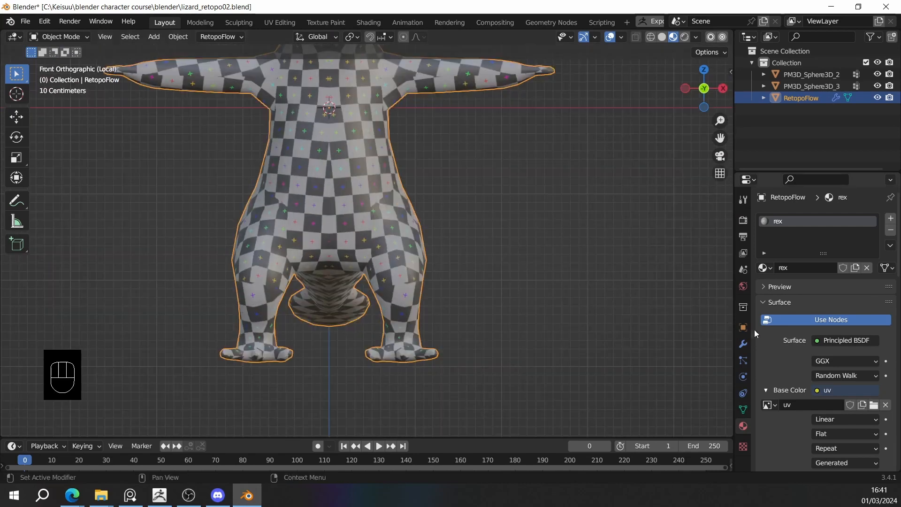
Turn the Mirror modifier's viewport display off and back on to compare the half mesh with the full body.
{"action": "left_click", "coordinate": [742, 344]}
{"action": "scroll", "coordinate": [469, 211], "scroll_direction": "down", "scroll_amount": 5}
{"action": "scroll", "coordinate": [418, 220], "scroll_direction": "up", "scroll_amount": 3}
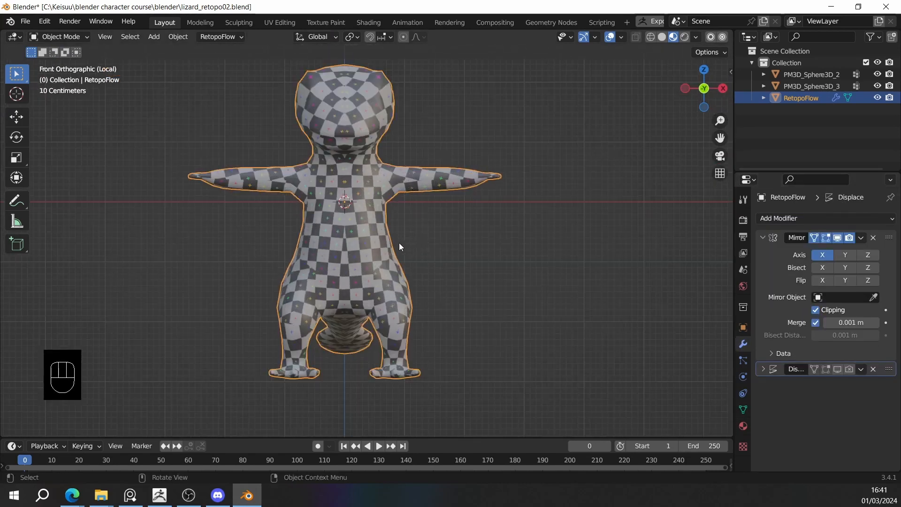
{"action": "left_click", "coordinate": [837, 237]}
{"action": "middle_click_drag", "start_coordinate": [328, 233], "coordinate": [263, 194]}
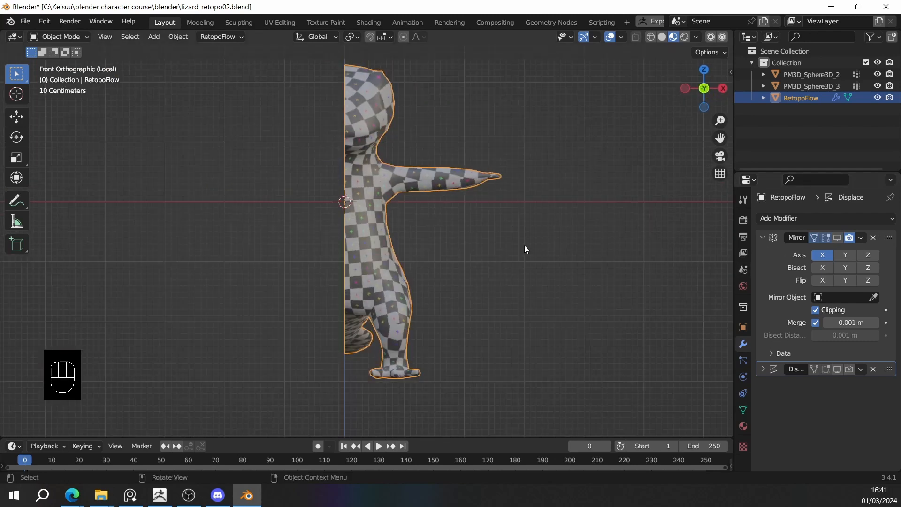
{"action": "left_click", "coordinate": [836, 241]}
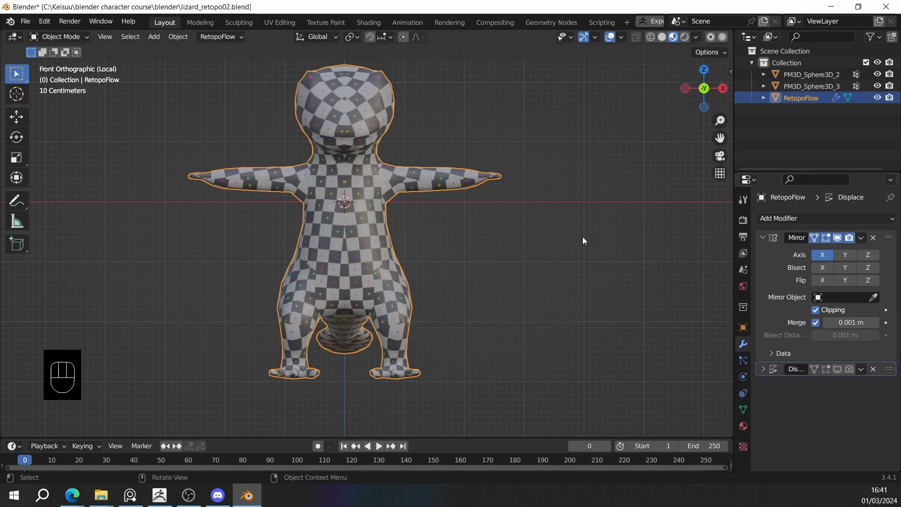
Apply the Mirror modifier to the lizard mesh.
{"action": "middle_click_drag", "start_coordinate": [581, 236], "coordinate": [480, 255], "text": "shift"}
{"action": "scroll", "coordinate": [558, 249], "scroll_direction": "up", "scroll_amount": 2}
{"action": "scroll", "coordinate": [559, 250], "scroll_direction": "down", "scroll_amount": 3}
{"action": "left_click", "coordinate": [862, 238]}
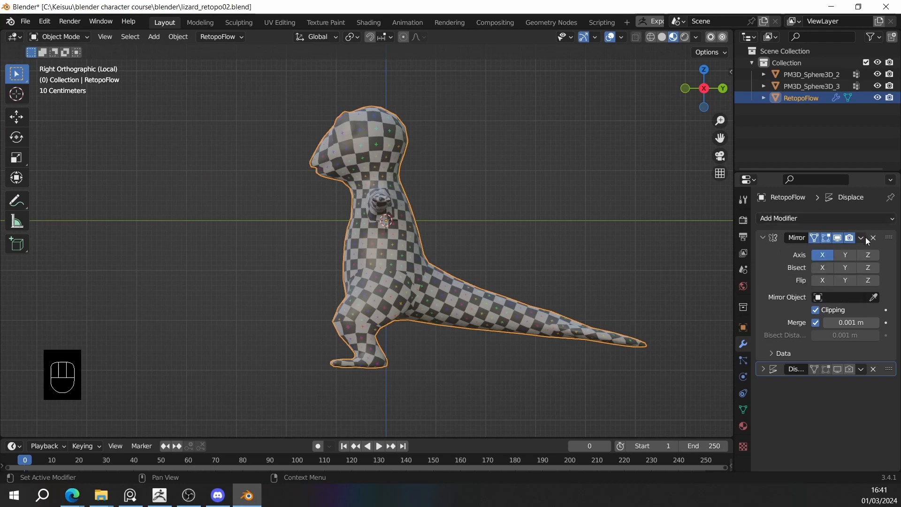
{"action": "left_click", "coordinate": [862, 237]}
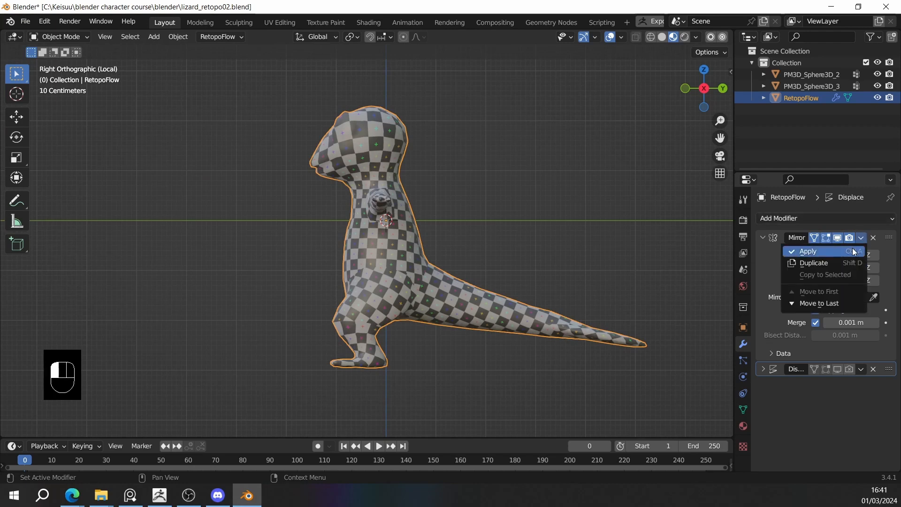
{"action": "left_click", "coordinate": [852, 249]}
{"action": "scroll", "coordinate": [549, 291], "scroll_direction": "up", "scroll_amount": 1}
{"action": "middle_click_drag", "start_coordinate": [556, 289], "coordinate": [662, 265], "text": "alt"}
{"action": "middle_click_drag", "start_coordinate": [543, 188], "coordinate": [582, 213], "text": "shift"}
{"action": "scroll", "coordinate": [563, 207], "scroll_direction": "up", "scroll_amount": 1}
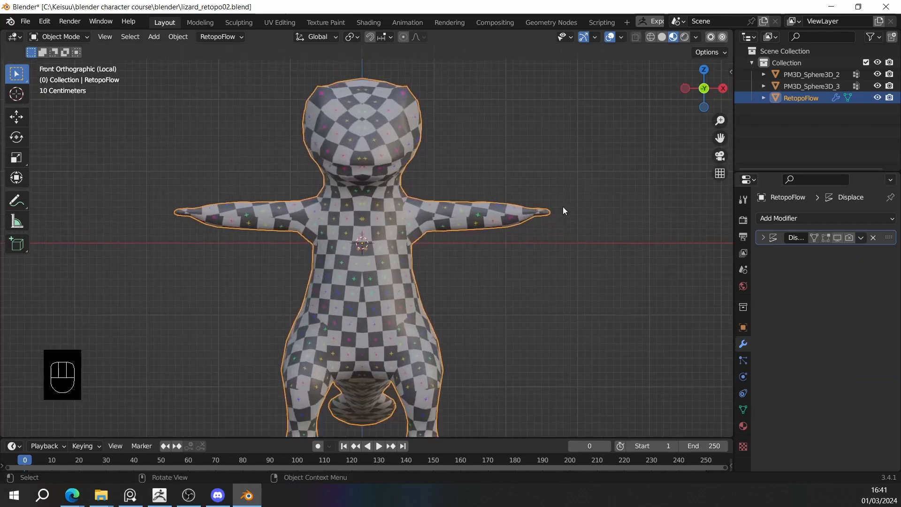
Unwrap the whole mirrored mesh in Edit Mode, and clear the selection.
{"action": "scroll", "coordinate": [454, 171], "scroll_direction": "down", "scroll_amount": 2}
{"action": "key", "text": "a"}
{"action": "key", "text": "Tab"}
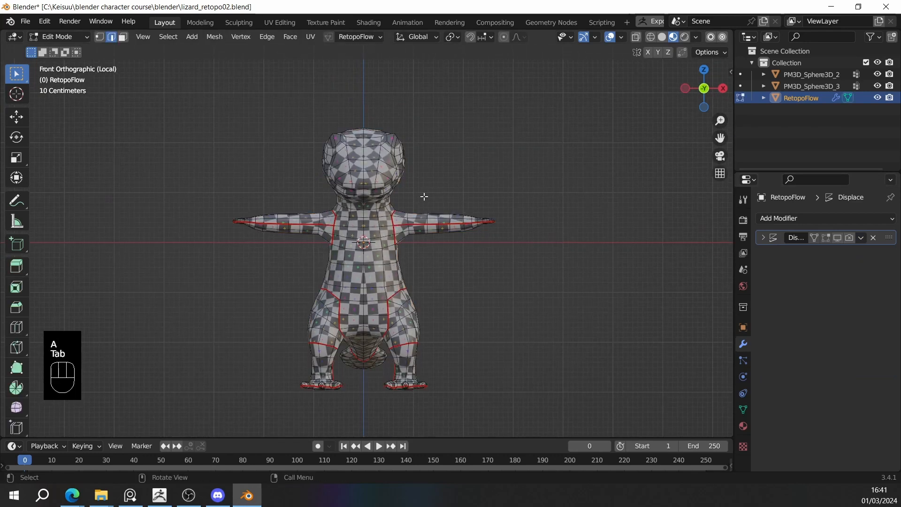
{"action": "key", "text": "a"}
{"action": "key", "text": "u"}
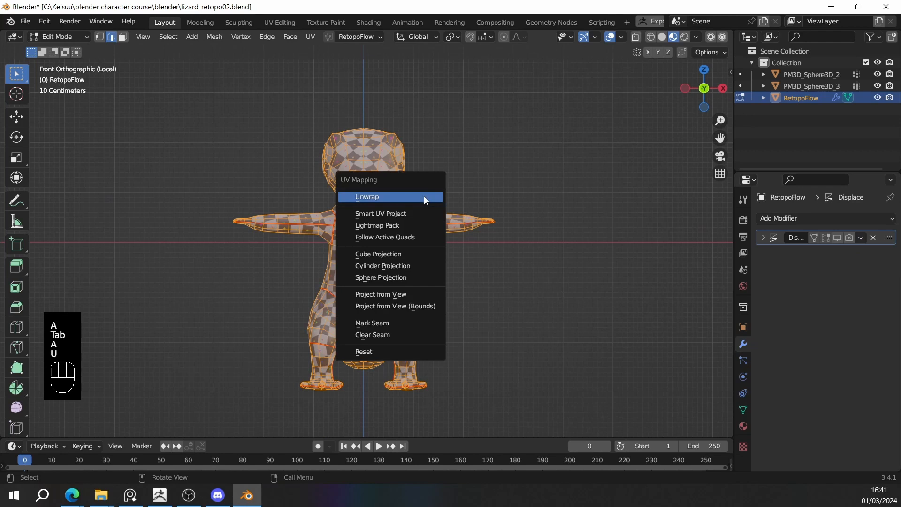
{"action": "left_click", "coordinate": [423, 196]}
{"action": "middle_click_drag", "start_coordinate": [422, 196], "coordinate": [479, 170]}
{"action": "scroll", "coordinate": [476, 197], "scroll_direction": "down", "scroll_amount": 3}
{"action": "scroll", "coordinate": [476, 197], "scroll_direction": "up", "scroll_amount": 3}
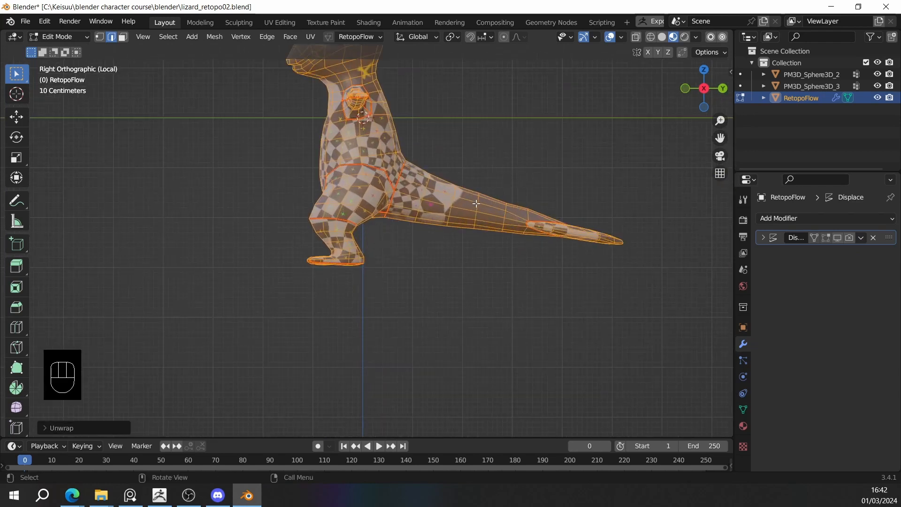
{"action": "left_click", "coordinate": [449, 249]}
Examine the checker pattern on the chest, back, legs and tail for distortion.
{"action": "middle_click_drag", "start_coordinate": [449, 249], "coordinate": [574, 244]}
{"action": "middle_click_drag", "start_coordinate": [531, 176], "coordinate": [542, 228], "text": "shift"}
{"action": "scroll", "coordinate": [511, 223], "scroll_direction": "up", "scroll_amount": 2}
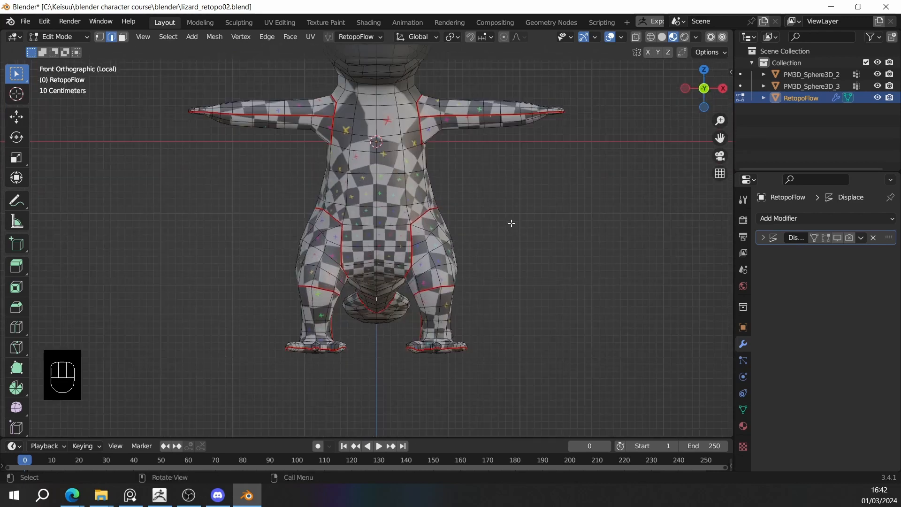
{"action": "scroll", "coordinate": [469, 220], "scroll_direction": "down", "scroll_amount": 3}
{"action": "middle_click_drag", "start_coordinate": [446, 220], "coordinate": [541, 231]}
{"action": "scroll", "coordinate": [435, 252], "scroll_direction": "up", "scroll_amount": 3}
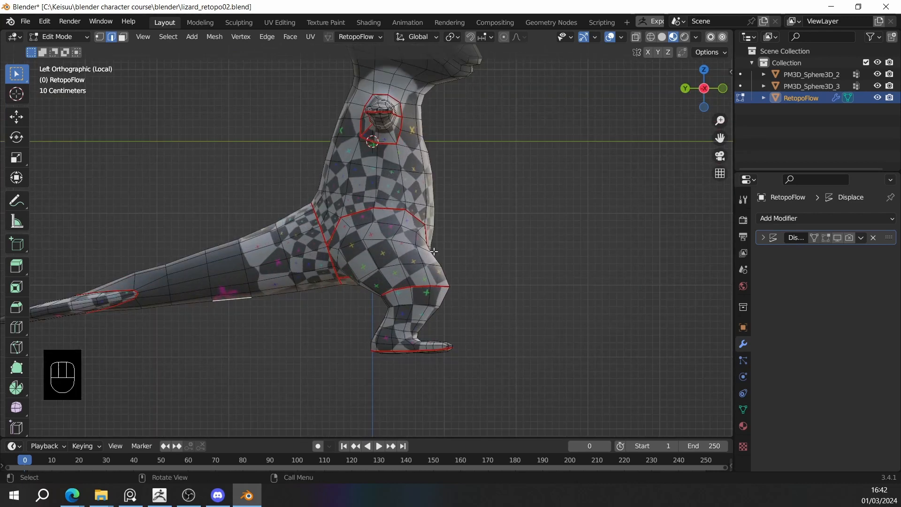
{"action": "mouse_move", "coordinate": [417, 249]}
{"action": "middle_mouse_down"}
{"action": "mouse_move", "coordinate": [491, 247]}
{"action": "mouse_move", "coordinate": [431, 261]}
{"action": "middle_mouse_up"}
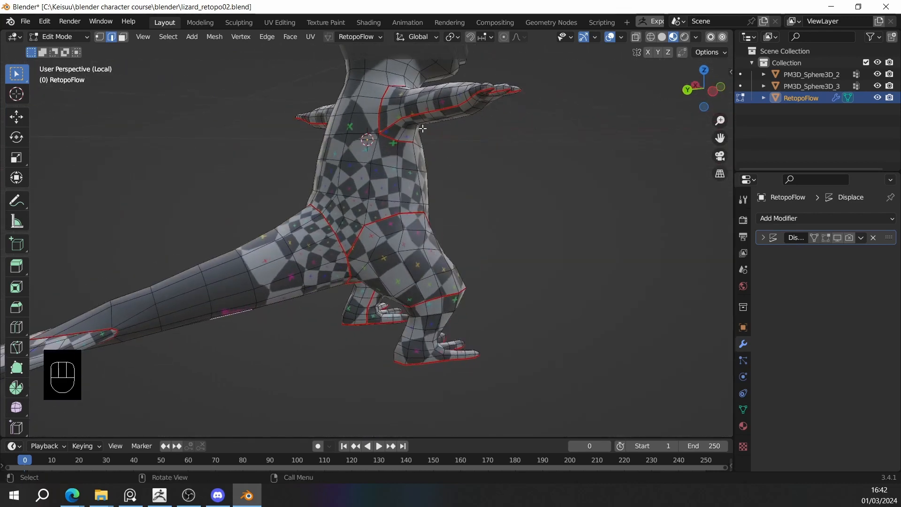
{"action": "scroll", "coordinate": [438, 258], "scroll_direction": "down", "scroll_amount": 4}
{"action": "middle_click_drag", "start_coordinate": [511, 209], "coordinate": [336, 209], "text": "alt"}
{"action": "middle_click_drag", "start_coordinate": [411, 233], "coordinate": [417, 213], "text": "shift"}
{"action": "scroll", "coordinate": [417, 213], "scroll_direction": "up", "scroll_amount": 3}
{"action": "middle_click_drag", "start_coordinate": [481, 188], "coordinate": [406, 183]}
Select the edge path along the underside of the tail up to the tail-tip seam and mark it as a seam.
{"action": "scroll", "coordinate": [356, 202], "scroll_direction": "down", "scroll_amount": 2}
{"action": "middle_click_drag", "start_coordinate": [440, 213], "coordinate": [315, 265], "text": "shift"}
{"action": "scroll", "coordinate": [387, 202], "scroll_direction": "up", "scroll_amount": 2}
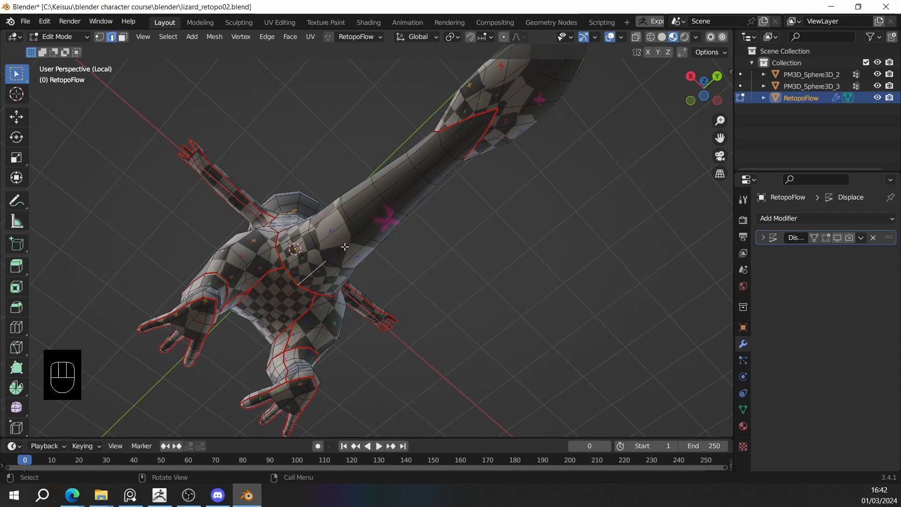
{"action": "left_click", "coordinate": [473, 125], "text": "ctrl"}
{"action": "key", "text": "ctrl+e"}
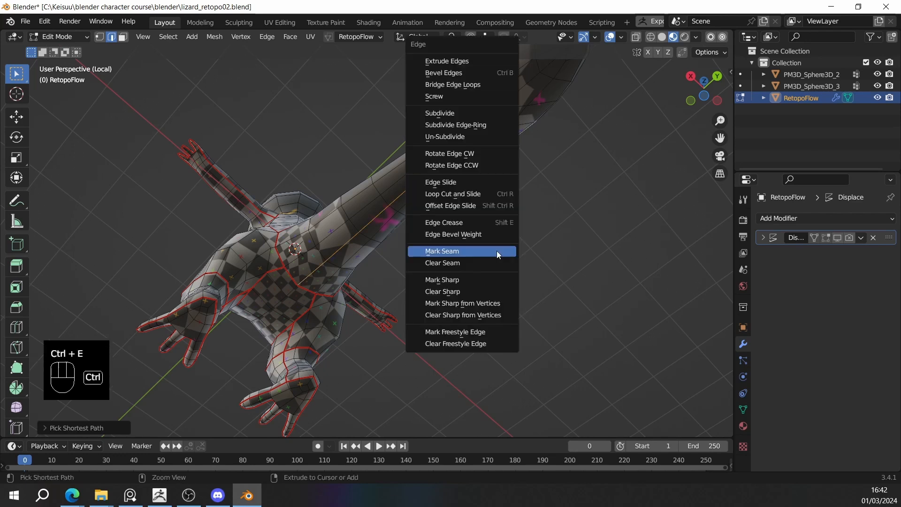
{"action": "left_click", "coordinate": [497, 250]}
Unwrap the whole mesh again with the tail underside seam, and clear the selection.
{"action": "middle_click_drag", "start_coordinate": [496, 250], "coordinate": [523, 248]}
{"action": "key", "text": "a"}
{"action": "key", "text": "u"}
{"action": "left_click", "coordinate": [501, 233]}
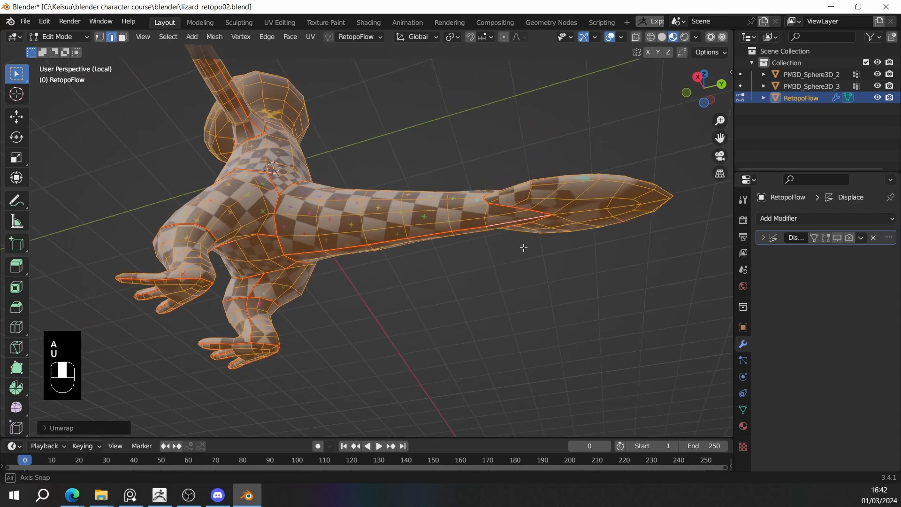
{"action": "left_click", "coordinate": [469, 246]}
Select an edge path along one side of the tail tip by picking the shortest path.
{"action": "middle_click_drag", "start_coordinate": [467, 240], "coordinate": [416, 207]}
{"action": "scroll", "coordinate": [377, 233], "scroll_direction": "down", "scroll_amount": 4}
{"action": "middle_click_drag", "start_coordinate": [415, 206], "coordinate": [342, 243], "text": "shift"}
{"action": "middle_click_drag", "start_coordinate": [342, 243], "coordinate": [379, 264]}
{"action": "scroll", "coordinate": [350, 253], "scroll_direction": "up", "scroll_amount": 4}
{"action": "scroll", "coordinate": [397, 259], "scroll_direction": "down", "scroll_amount": 3}
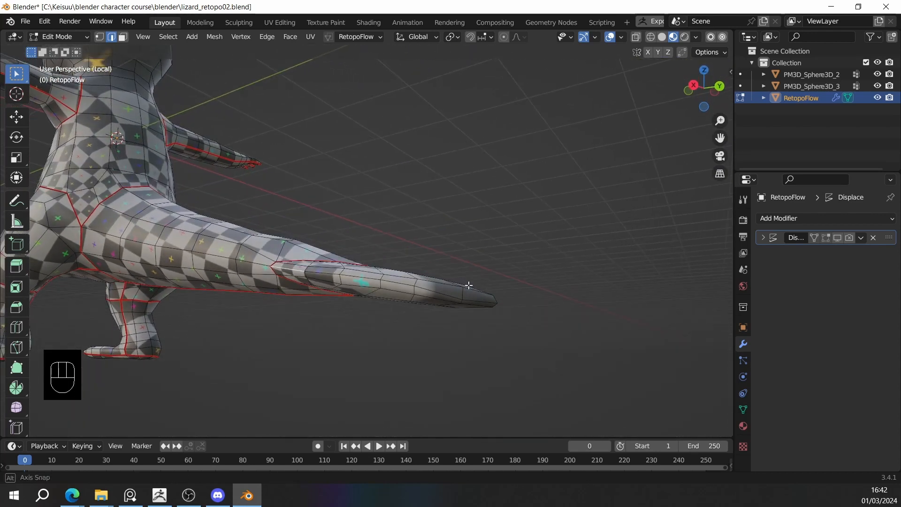
{"action": "scroll", "coordinate": [468, 284], "scroll_direction": "down", "scroll_amount": 2}
{"action": "left_click", "coordinate": [428, 267], "text": "ctrl"}
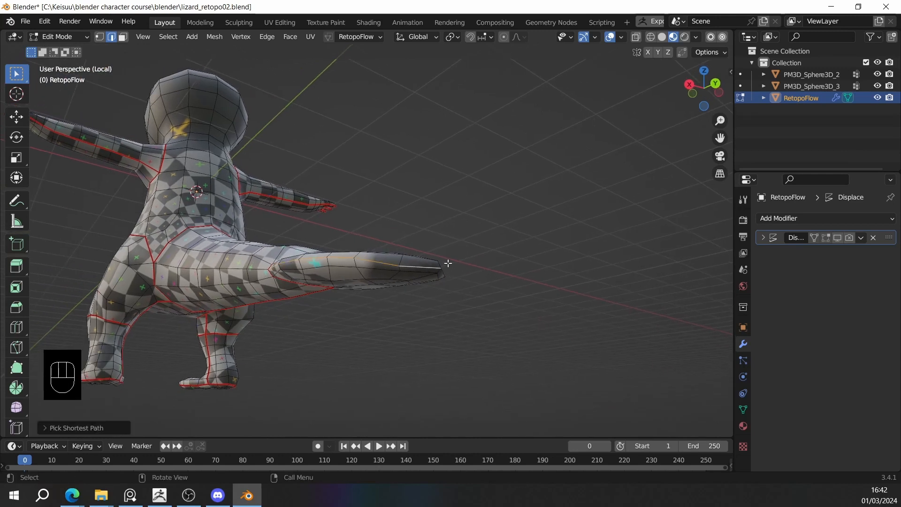
{"action": "middle_click_drag", "start_coordinate": [428, 267], "coordinate": [310, 276]}
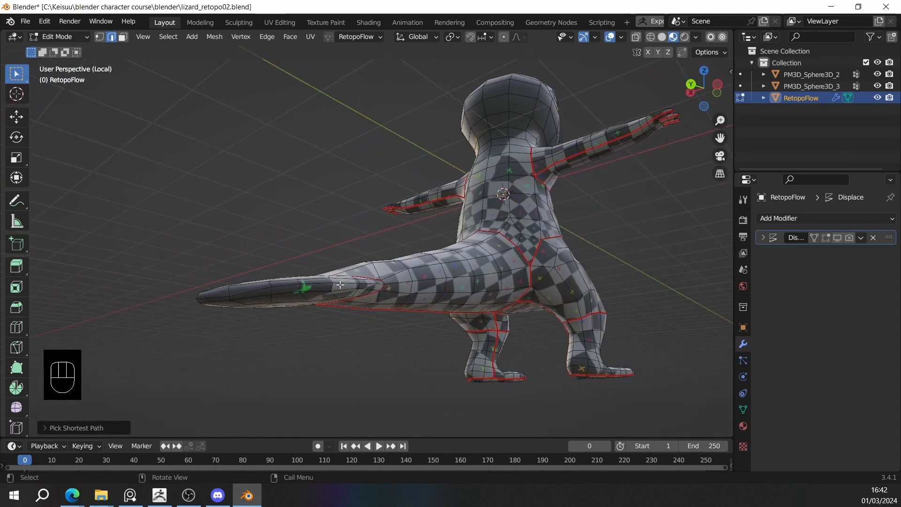
Extend the edge path along the other side of the tail tip and mark it as a seam.
{"action": "left_click", "coordinate": [370, 282], "text": "ctrl"}
{"action": "scroll", "coordinate": [371, 284], "scroll_direction": "up", "scroll_amount": 2}
{"action": "middle_click_drag", "start_coordinate": [381, 282], "coordinate": [409, 253]}
{"action": "key", "text": "ctrl+e"}
{"action": "left_click", "coordinate": [362, 308]}
Unwrap the whole mesh again with the tail-tip seam, and clear the selection.
{"action": "key", "text": "a"}
{"action": "key", "text": "u"}
{"action": "left_click", "coordinate": [408, 252]}
{"action": "middle_click_drag", "start_coordinate": [397, 208], "coordinate": [491, 262]}
{"action": "left_click", "coordinate": [461, 310]}
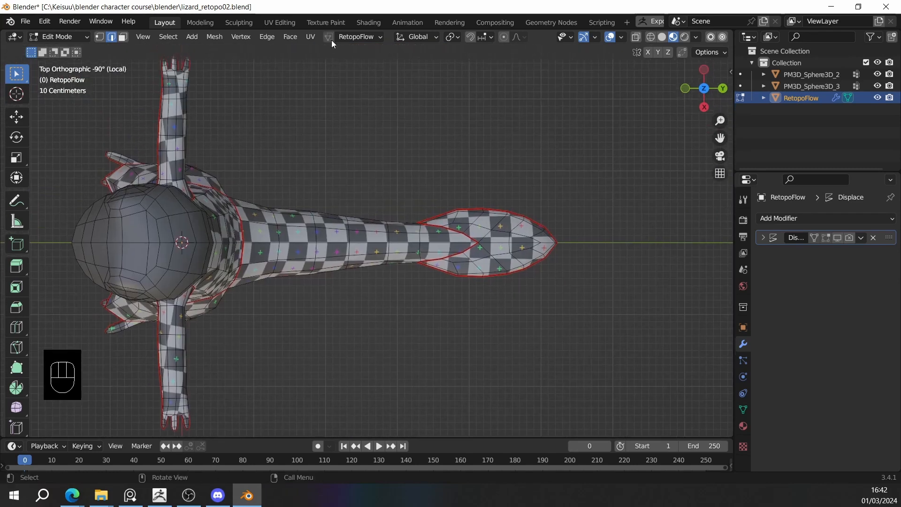
Check the new island layout in the UV Editing workspace.
{"action": "left_click", "coordinate": [280, 23]}
{"action": "scroll", "coordinate": [194, 274], "scroll_direction": "down", "scroll_amount": 5}
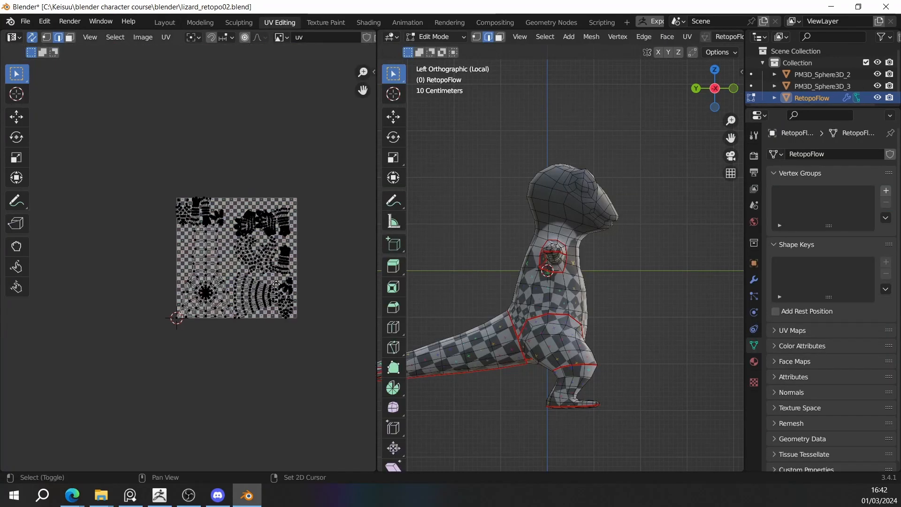
{"action": "scroll", "coordinate": [246, 293], "scroll_direction": "up", "scroll_amount": 4}
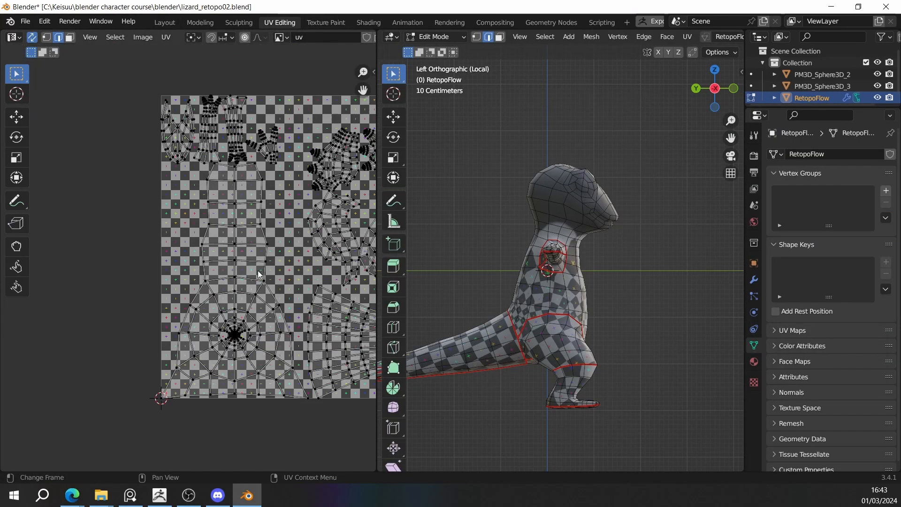
Split the Layout workspace's 3D viewport, turn the new area into a UV Editor, and enter Edit Mode.
{"action": "left_click", "coordinate": [166, 22]}
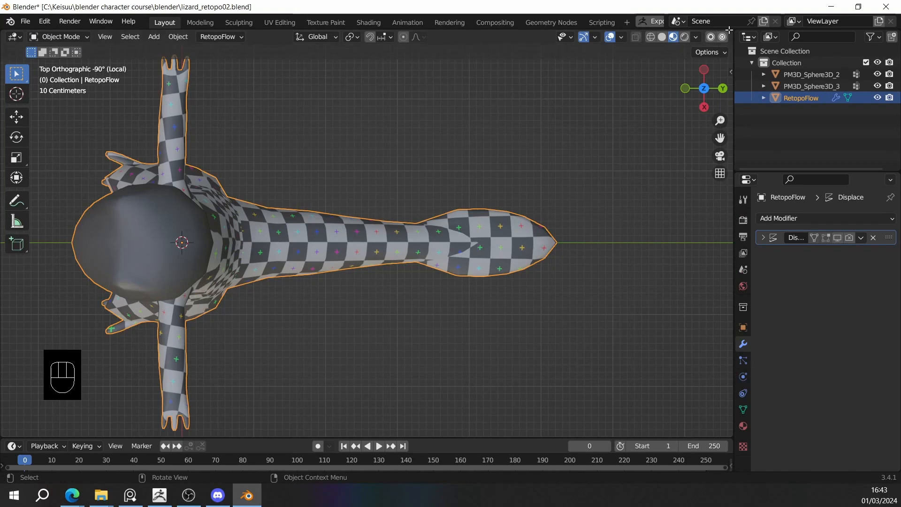
{"action": "left_click_drag", "start_coordinate": [730, 30], "coordinate": [375, 69]}
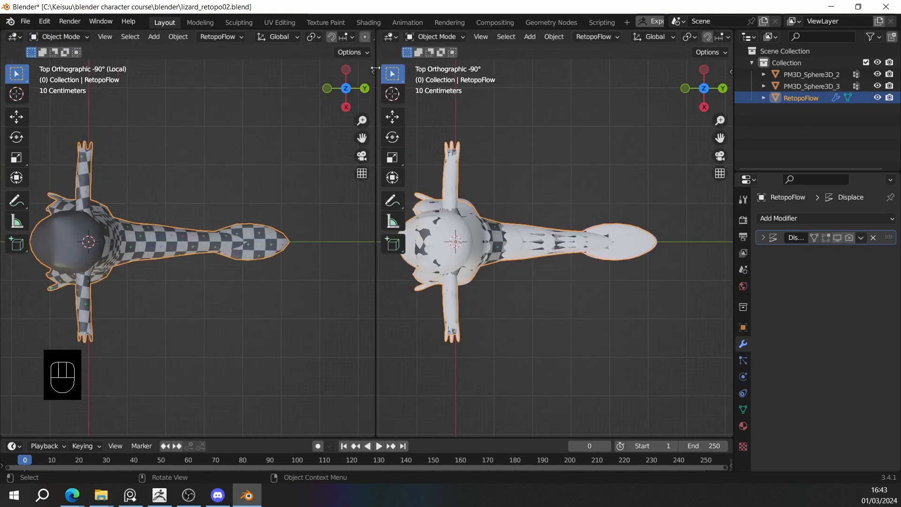
{"action": "left_click", "coordinate": [391, 37]}
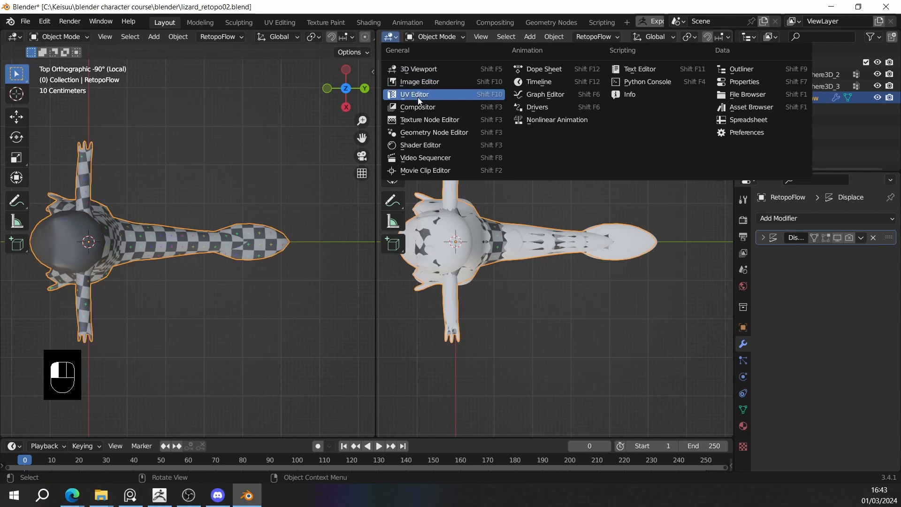
{"action": "left_click", "coordinate": [421, 94]}
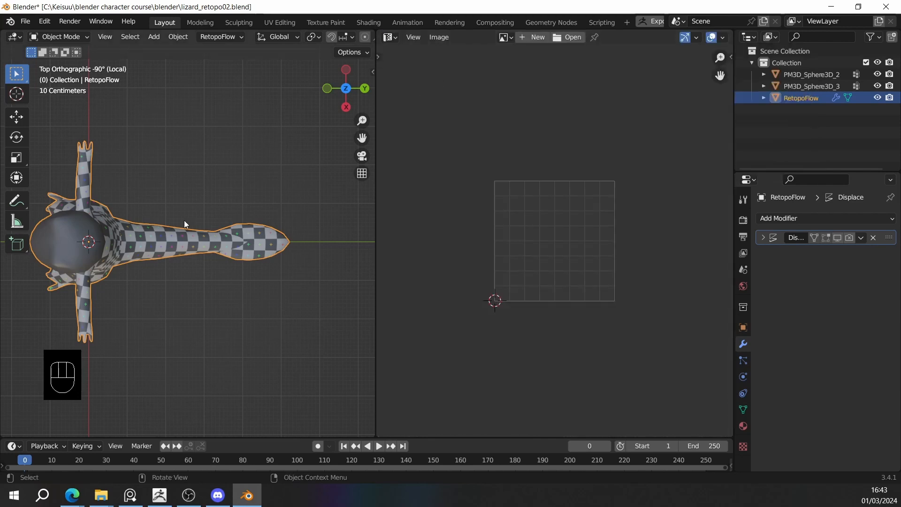
{"action": "left_click", "coordinate": [388, 37]}
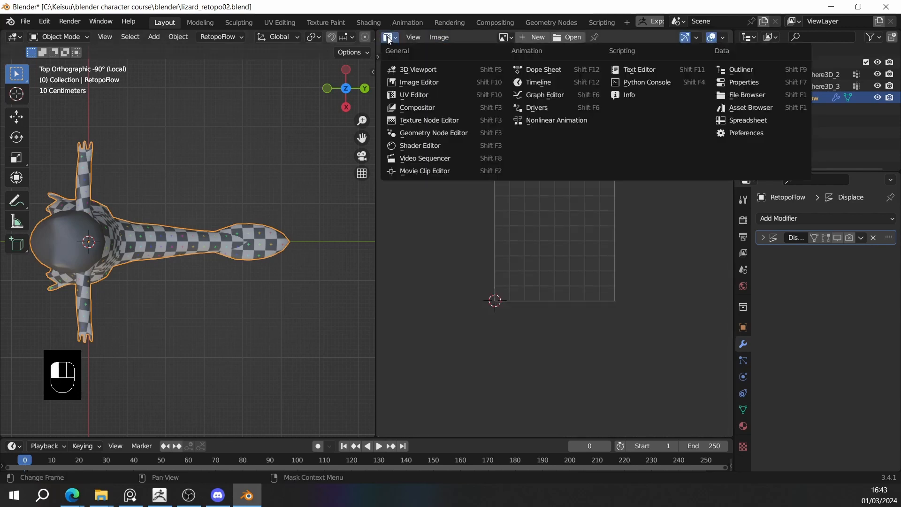
{"action": "left_click", "coordinate": [418, 97]}
{"action": "key", "text": "Tab"}
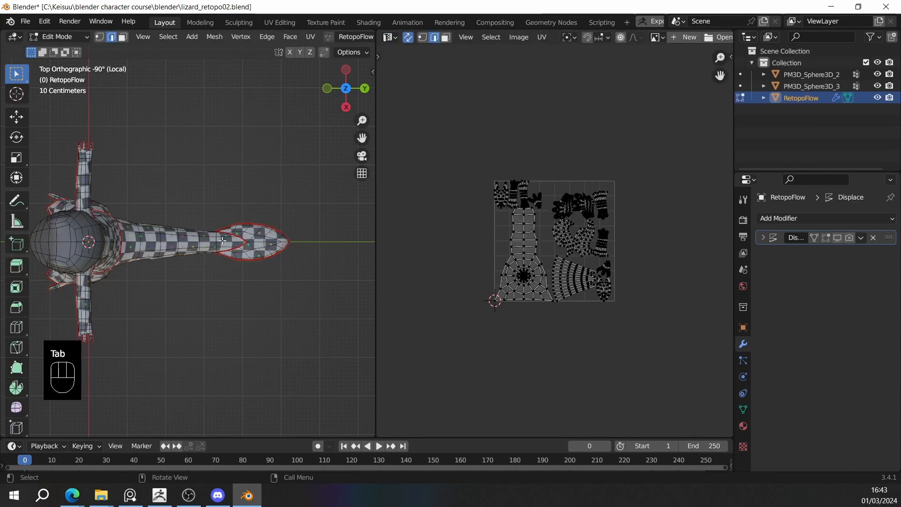
Show the lizard from the front with nothing selected, and widen the 3D viewport beside the UV Editor.
{"action": "key", "text": "a"}
{"action": "middle_click_drag", "start_coordinate": [281, 224], "coordinate": [358, 192]}
{"action": "scroll", "coordinate": [557, 201], "scroll_direction": "down", "scroll_amount": 5}
{"action": "middle_click_drag", "start_coordinate": [291, 254], "coordinate": [277, 236]}
{"action": "key", "text": "a"}
{"action": "scroll", "coordinate": [288, 245], "scroll_direction": "up", "scroll_amount": 2}
{"action": "middle_click_drag", "start_coordinate": [340, 245], "coordinate": [353, 280], "text": "shift"}
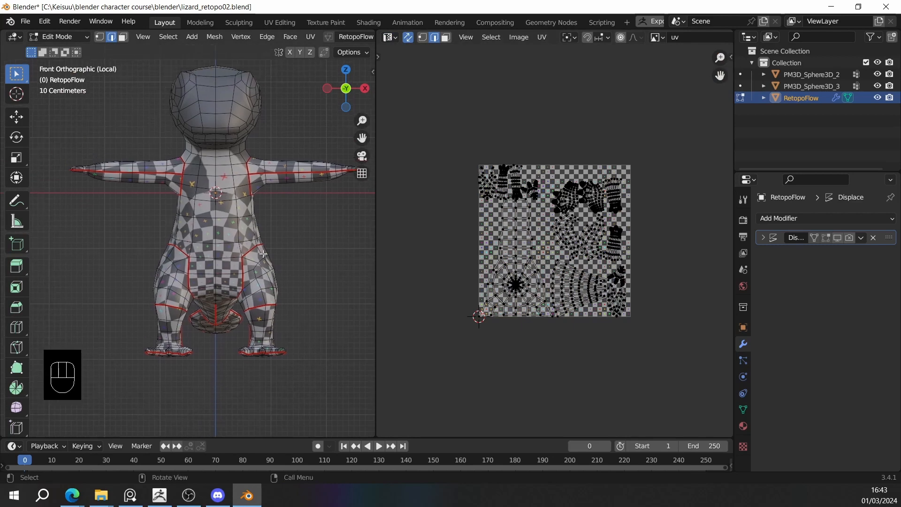
{"action": "scroll", "coordinate": [263, 254], "scroll_direction": "up", "scroll_amount": 1}
{"action": "left_click_drag", "start_coordinate": [375, 211], "coordinate": [516, 216]}
{"action": "scroll", "coordinate": [582, 249], "scroll_direction": "up", "scroll_amount": 1}
Try the face and edge select modes, and end in vertex select mode.
{"action": "key", "text": "3"}
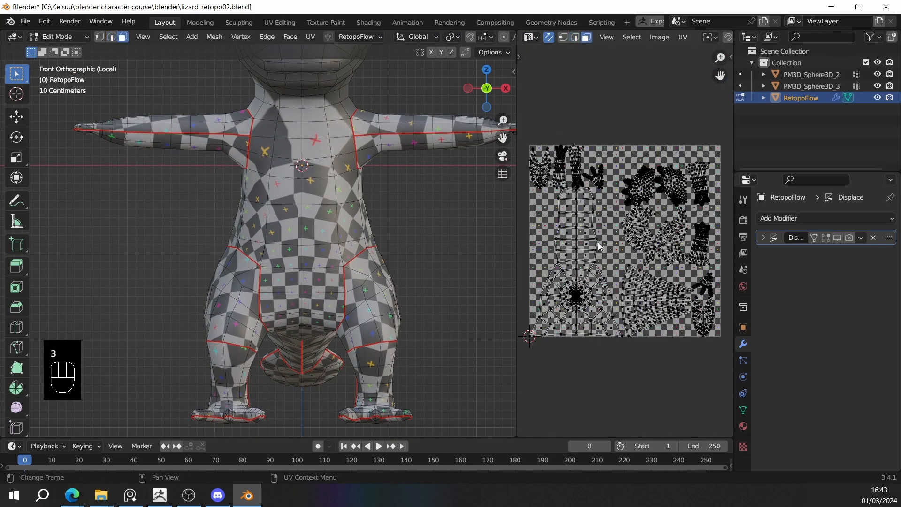
{"action": "scroll", "coordinate": [598, 243], "scroll_direction": "up", "scroll_amount": 2}
{"action": "key", "text": "3"}
{"action": "key", "text": "1"}
{"action": "scroll", "coordinate": [600, 242], "scroll_direction": "down", "scroll_amount": 3}
{"action": "key", "text": "2"}
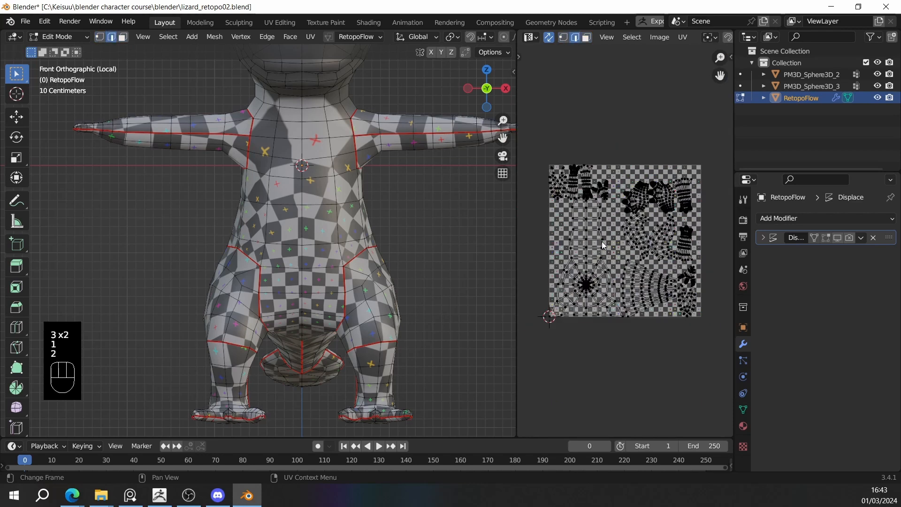
{"action": "scroll", "coordinate": [602, 241], "scroll_direction": "up", "scroll_amount": 3}
{"action": "key", "text": "1"}
Mark a seam around the edge loop at the base of the neck, separating the head from the torso.
{"action": "middle_click_drag", "start_coordinate": [602, 241], "coordinate": [651, 256]}
{"action": "scroll", "coordinate": [397, 257], "scroll_direction": "down", "scroll_amount": 4}
{"action": "middle_click_drag", "start_coordinate": [396, 257], "coordinate": [373, 272]}
{"action": "scroll", "coordinate": [411, 200], "scroll_direction": "up", "scroll_amount": 3}
{"action": "middle_click_drag", "start_coordinate": [373, 254], "coordinate": [278, 217]}
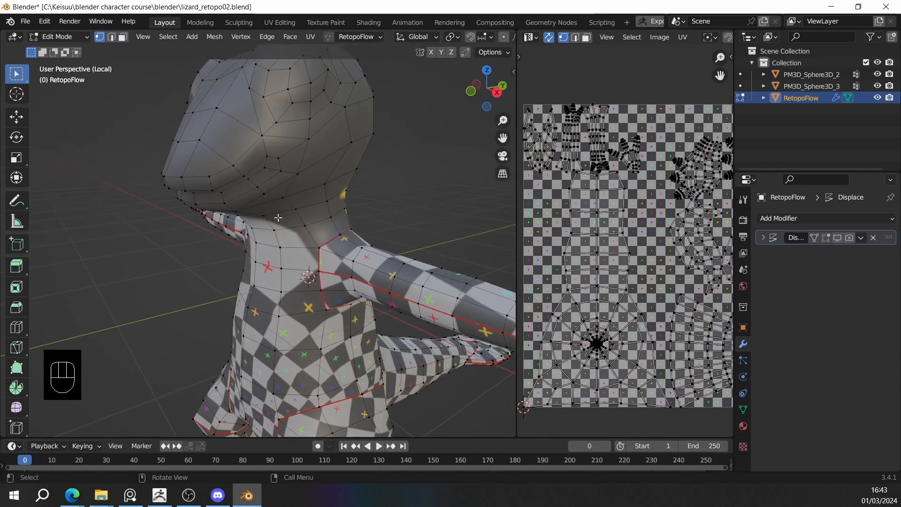
{"action": "middle_click_drag", "start_coordinate": [301, 249], "coordinate": [206, 253]}
{"action": "middle_click_drag", "start_coordinate": [207, 253], "coordinate": [239, 249], "text": "shift"}
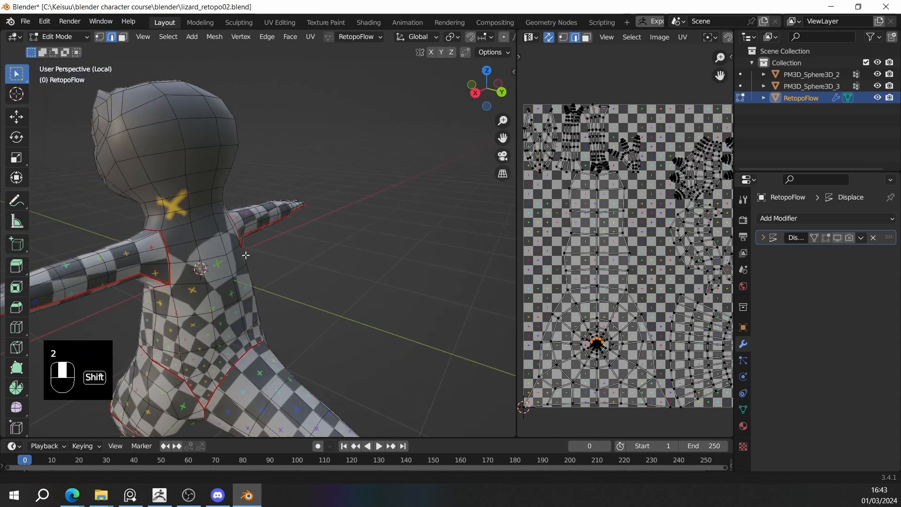
{"action": "left_click", "coordinate": [175, 220], "text": "alt+shift"}
{"action": "middle_click_drag", "start_coordinate": [176, 220], "coordinate": [77, 172]}
{"action": "key", "text": "ctrl+e"}
{"action": "left_click", "coordinate": [284, 247]}
{"action": "scroll", "coordinate": [380, 239], "scroll_direction": "up", "scroll_amount": 1}
{"action": "middle_click_drag", "start_coordinate": [387, 244], "coordinate": [307, 230]}
{"action": "key", "text": "ctrl+e"}
{"action": "left_click", "coordinate": [352, 244]}
Unwrap the entire lizard mesh using the new neck seam, leaving the mesh deselected.
{"action": "key", "text": "a"}
{"action": "key", "text": "u"}
{"action": "left_click", "coordinate": [292, 215]}
{"action": "left_click", "coordinate": [376, 215]}
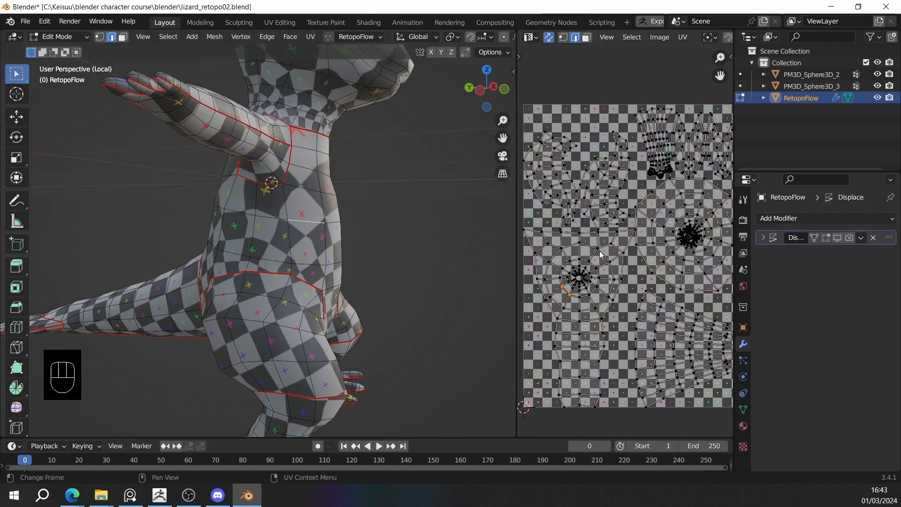
Examine the checker pattern on the torso, back, hips and tail base for distortion.
{"action": "mouse_move", "coordinate": [371, 202]}
{"action": "middle_mouse_down"}
{"action": "mouse_move", "coordinate": [378, 204]}
{"action": "mouse_move", "coordinate": [367, 189]}
{"action": "middle_mouse_up"}
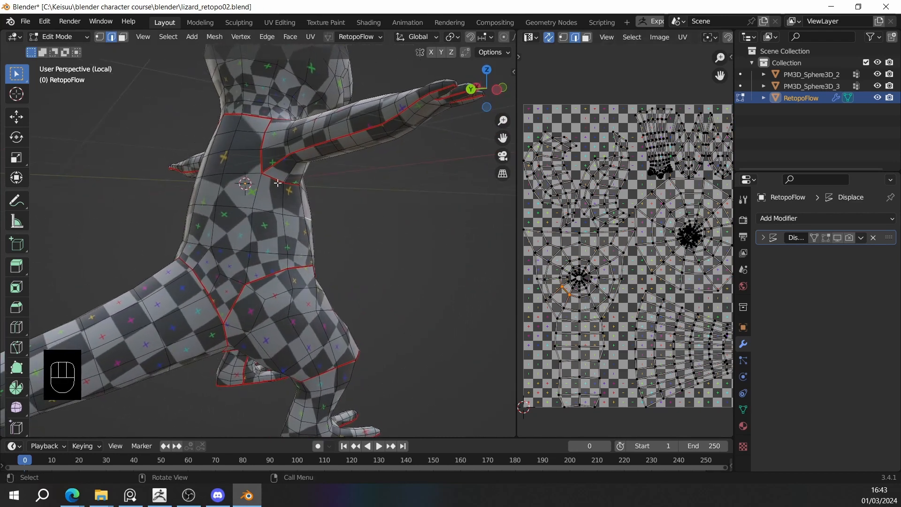
{"action": "middle_click_drag", "start_coordinate": [286, 191], "coordinate": [232, 159]}
{"action": "scroll", "coordinate": [265, 190], "scroll_direction": "down", "scroll_amount": 2}
{"action": "middle_click_drag", "start_coordinate": [265, 191], "coordinate": [201, 212]}
{"action": "scroll", "coordinate": [201, 211], "scroll_direction": "up", "scroll_amount": 2}
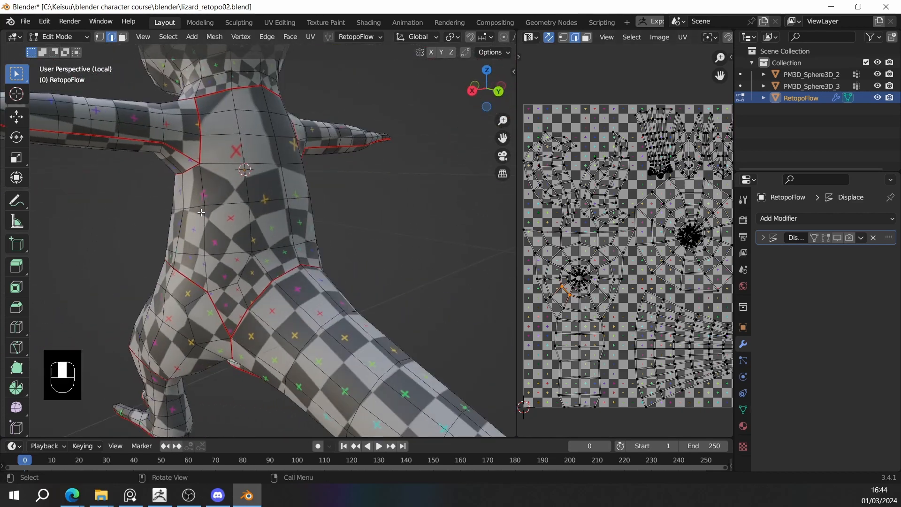
{"action": "middle_click_drag", "start_coordinate": [261, 100], "coordinate": [300, 165]}
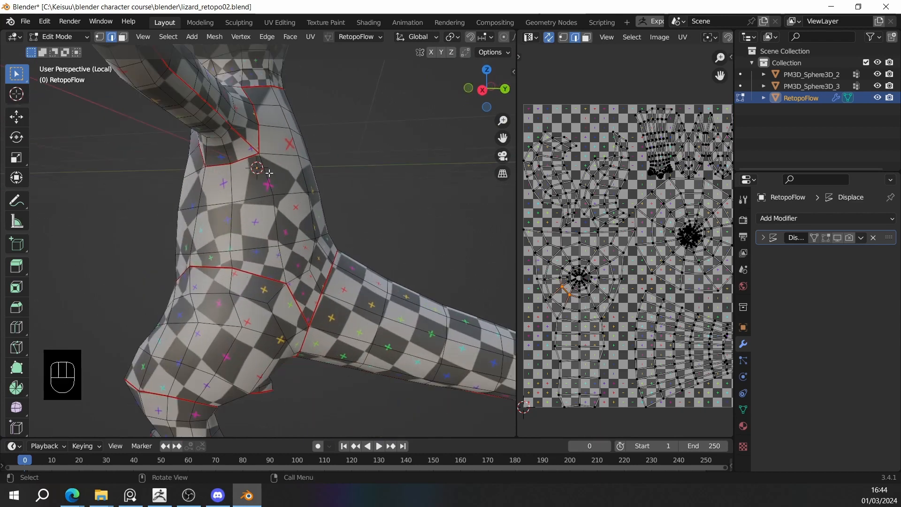
{"action": "middle_click_drag", "start_coordinate": [277, 207], "coordinate": [259, 212]}
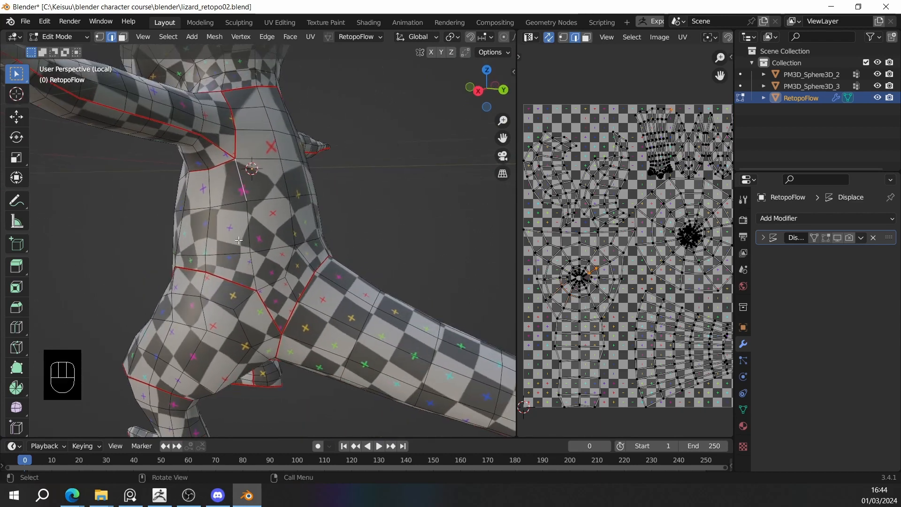
Mark seams down both sides of the torso, from the armpit seams to the hip seams.
{"action": "left_click", "coordinate": [252, 263], "text": "ctrl"}
{"action": "middle_click_drag", "start_coordinate": [337, 213], "coordinate": [263, 212]}
{"action": "left_click", "coordinate": [286, 181], "text": "shift"}
{"action": "middle_click_drag", "start_coordinate": [287, 183], "coordinate": [243, 182]}
{"action": "left_click", "coordinate": [264, 256], "text": "ctrl"}
{"action": "middle_click_drag", "start_coordinate": [264, 256], "coordinate": [350, 232]}
{"action": "key", "text": "ctrl+e"}
{"action": "left_click", "coordinate": [320, 228]}
Unwrap the whole mesh again with the torso side seams and check the result on the body.
{"action": "key", "text": "a"}
{"action": "key", "text": "u"}
{"action": "left_click", "coordinate": [327, 197]}
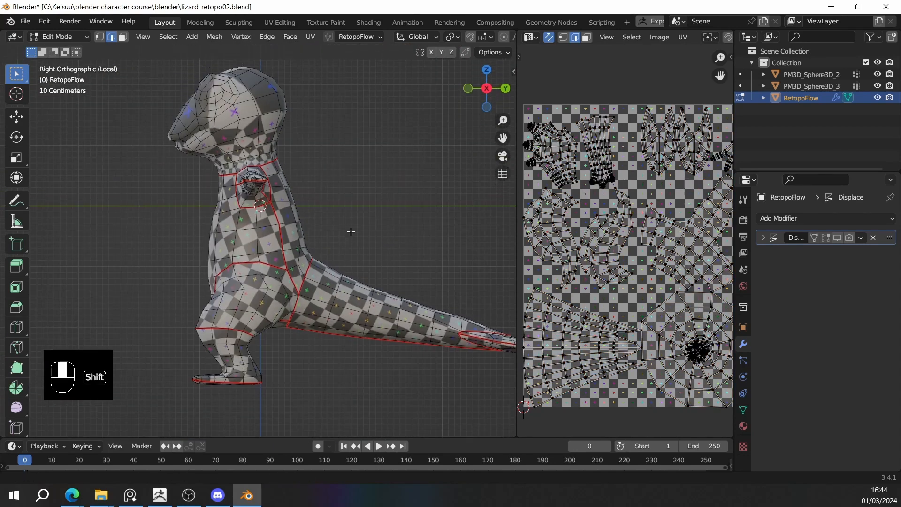
{"action": "scroll", "coordinate": [347, 231], "scroll_direction": "up", "scroll_amount": 4}
{"action": "scroll", "coordinate": [300, 224], "scroll_direction": "down", "scroll_amount": 4}
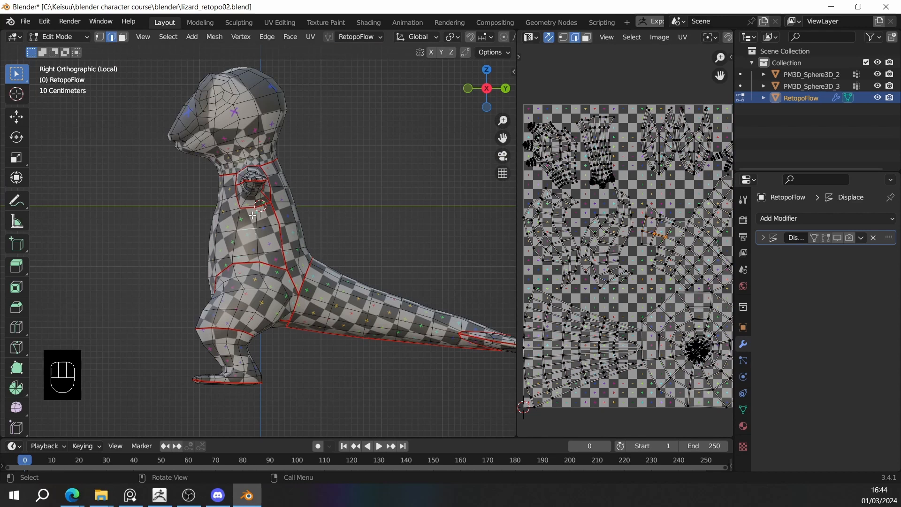
{"action": "middle_click_drag", "start_coordinate": [253, 215], "coordinate": [281, 240]}
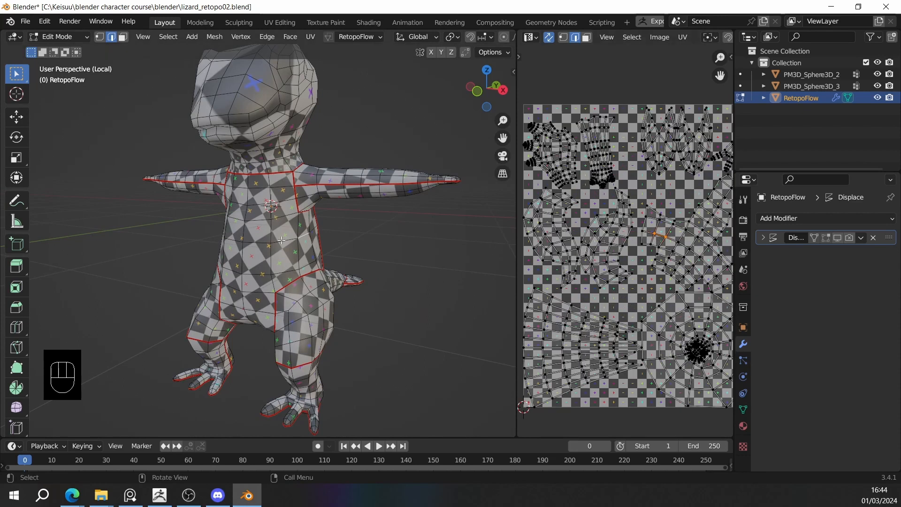
Select the front torso island with Select Linked, delimited by Seam.
{"action": "key", "text": "l"}
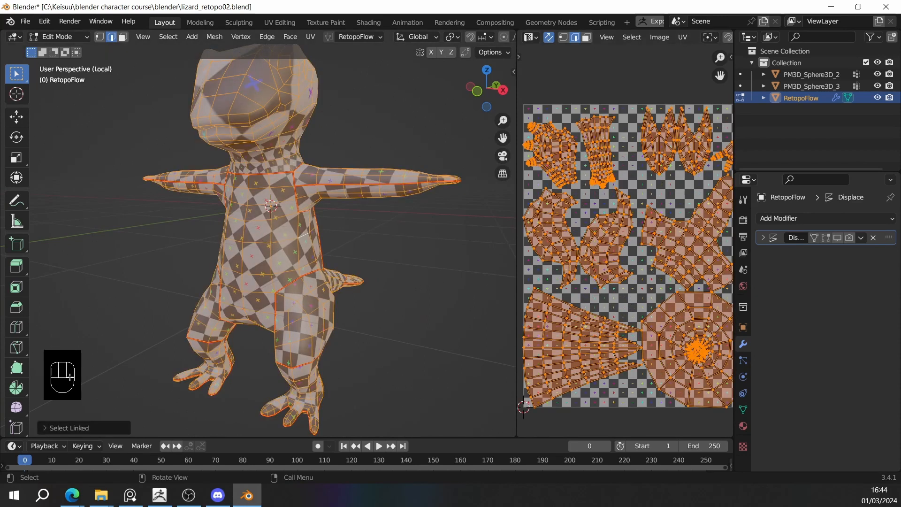
{"action": "left_click", "coordinate": [329, 250]}
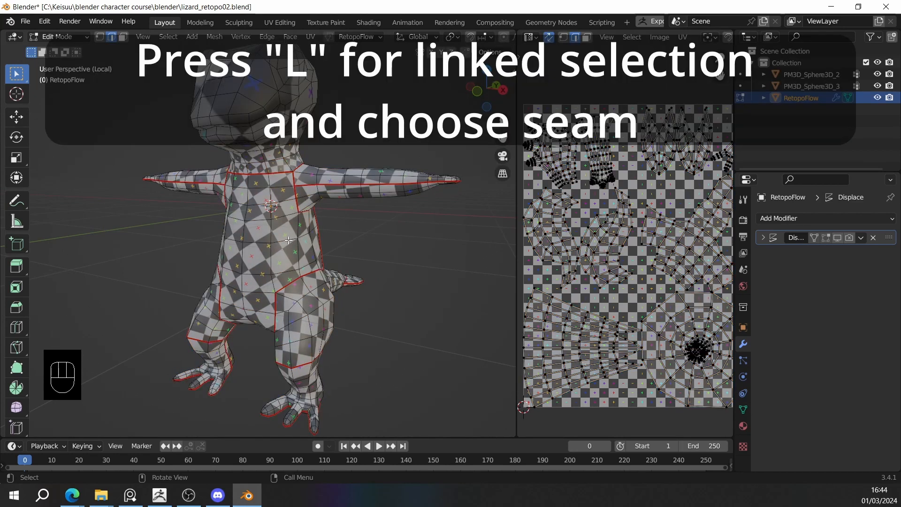
{"action": "key", "text": "l"}
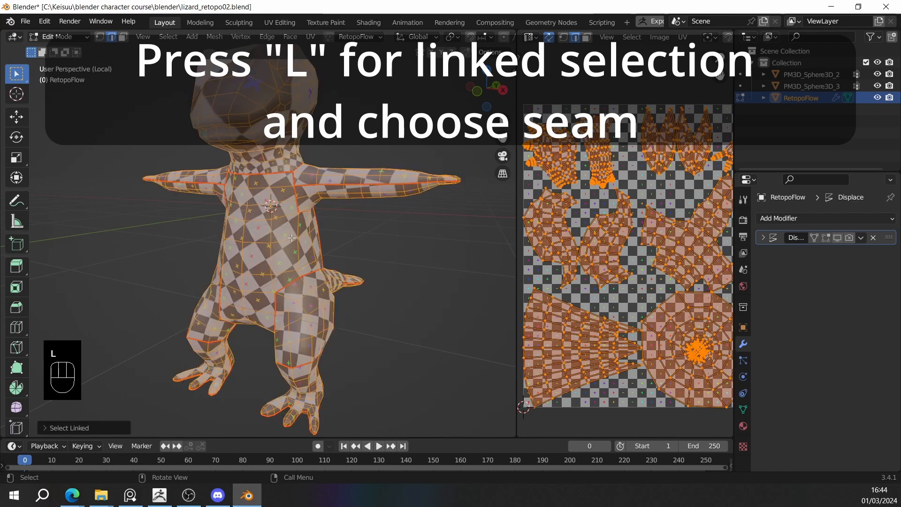
{"action": "left_click", "coordinate": [80, 430]}
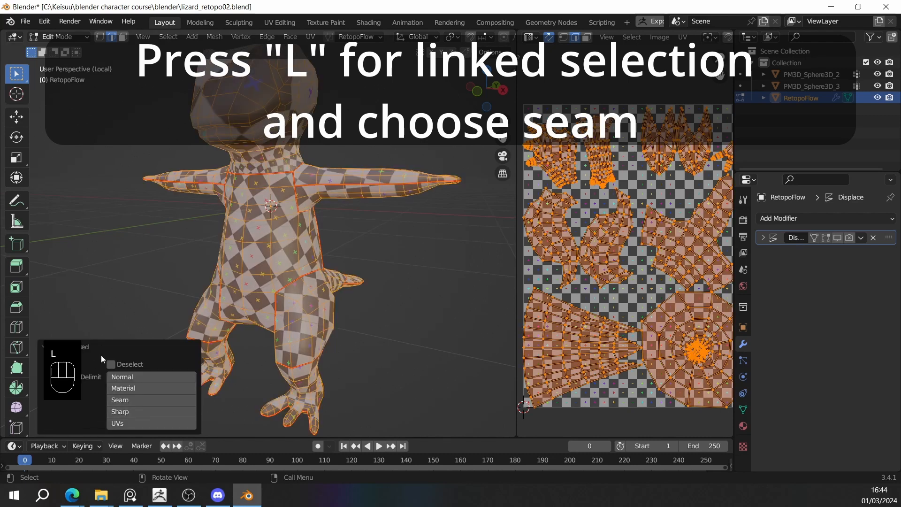
{"action": "left_click", "coordinate": [133, 398]}
Widen the UV Editor area beside the 3D viewport while showing the torso's side.
{"action": "middle_click_drag", "start_coordinate": [323, 312], "coordinate": [253, 247]}
{"action": "scroll", "coordinate": [270, 263], "scroll_direction": "up", "scroll_amount": 3}
{"action": "middle_click_drag", "start_coordinate": [727, 241], "coordinate": [690, 253]}
{"action": "left_click_drag", "start_coordinate": [515, 250], "coordinate": [392, 251]}
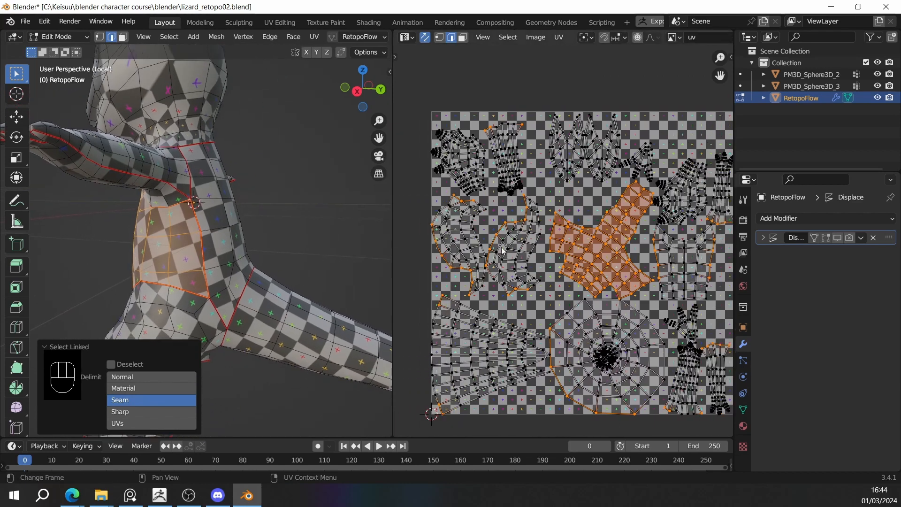
Examine the selected torso island in the UV layout and on the model, then clear the selection.
{"action": "scroll", "coordinate": [610, 244], "scroll_direction": "up", "scroll_amount": 3}
{"action": "scroll", "coordinate": [614, 237], "scroll_direction": "down", "scroll_amount": 3}
{"action": "middle_click_drag", "start_coordinate": [615, 235], "coordinate": [588, 226]}
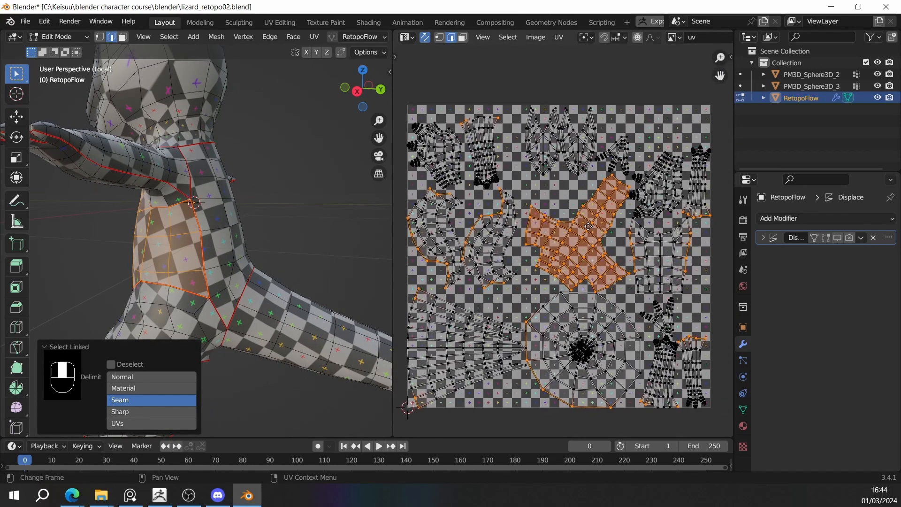
{"action": "scroll", "coordinate": [590, 230], "scroll_direction": "up", "scroll_amount": 1}
{"action": "scroll", "coordinate": [590, 230], "scroll_direction": "up", "scroll_amount": 1}
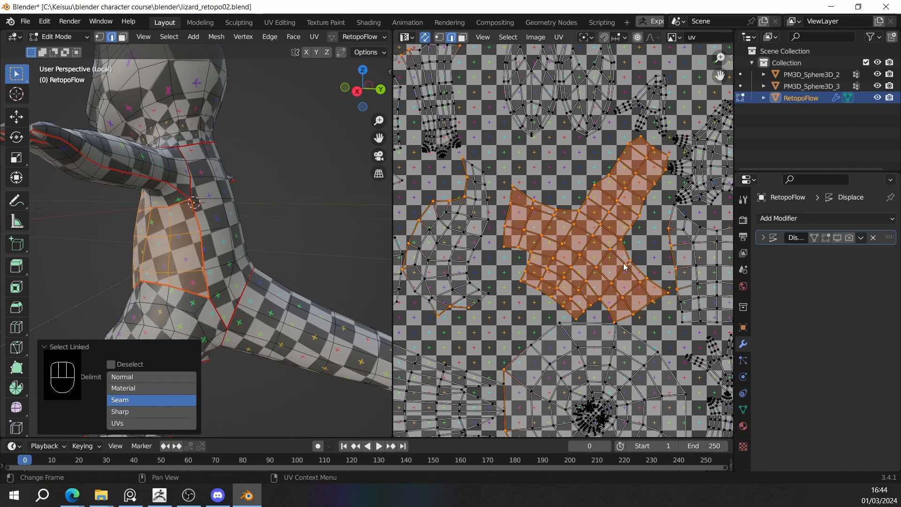
{"action": "scroll", "coordinate": [566, 242], "scroll_direction": "down", "scroll_amount": 2}
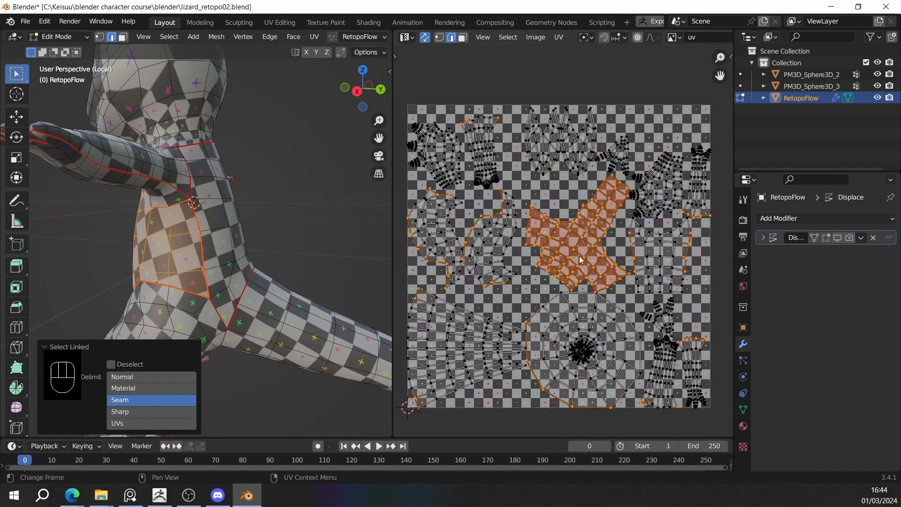
{"action": "middle_click_drag", "start_coordinate": [580, 260], "coordinate": [597, 235]}
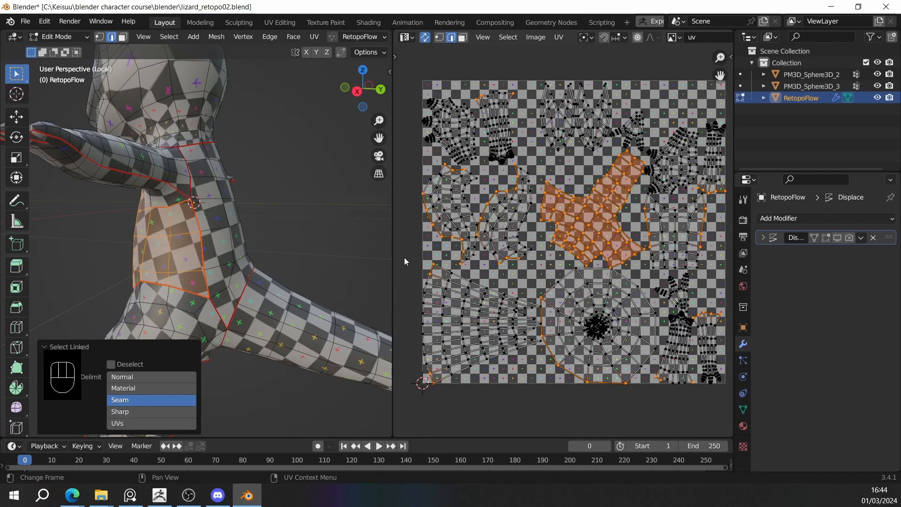
{"action": "middle_click_drag", "start_coordinate": [250, 258], "coordinate": [244, 211]}
{"action": "middle_click_drag", "start_coordinate": [281, 273], "coordinate": [382, 202], "text": "shift"}
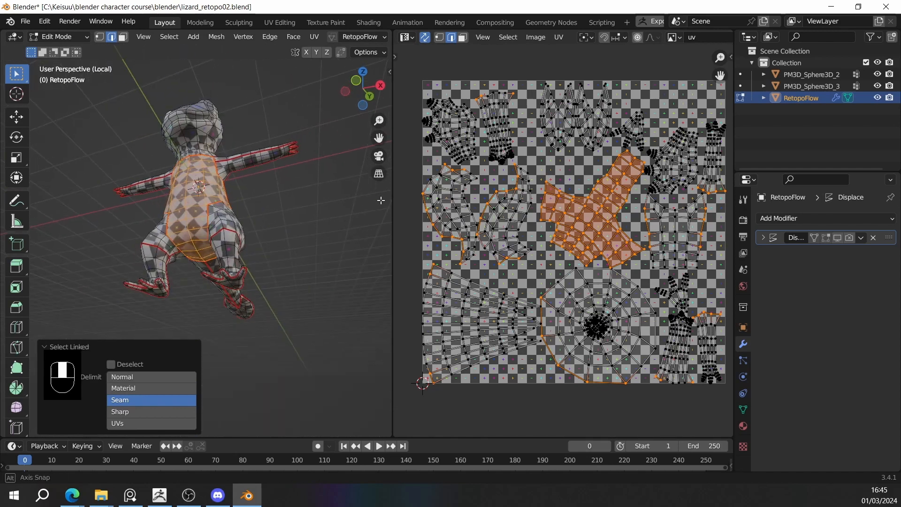
{"action": "left_click", "coordinate": [321, 237]}
Mark a seam around the edge loop that runs under the jaw and across the back of the head.
{"action": "middle_click_drag", "start_coordinate": [321, 236], "coordinate": [251, 307]}
{"action": "middle_click_drag", "start_coordinate": [251, 307], "coordinate": [376, 293]}
{"action": "scroll", "coordinate": [319, 244], "scroll_direction": "up", "scroll_amount": 2}
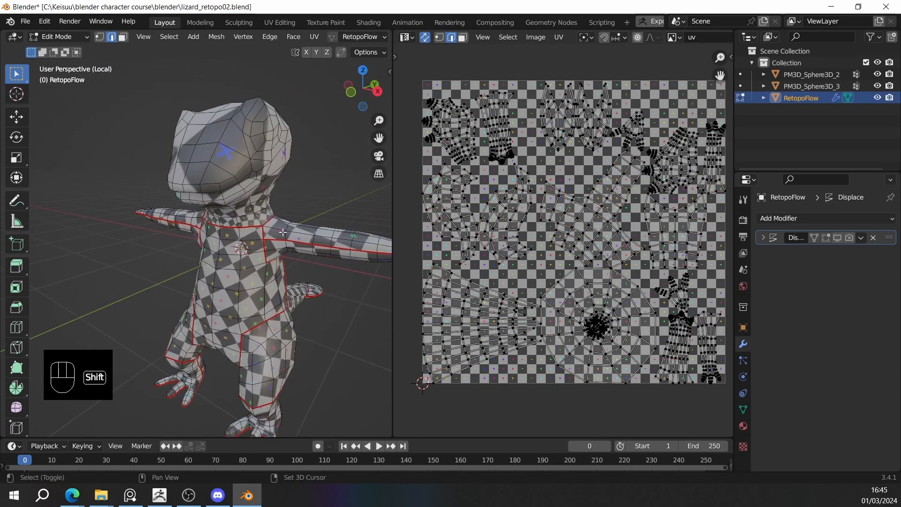
{"action": "middle_click_drag", "start_coordinate": [295, 207], "coordinate": [300, 287], "text": "shift"}
{"action": "middle_click_drag", "start_coordinate": [300, 286], "coordinate": [270, 266]}
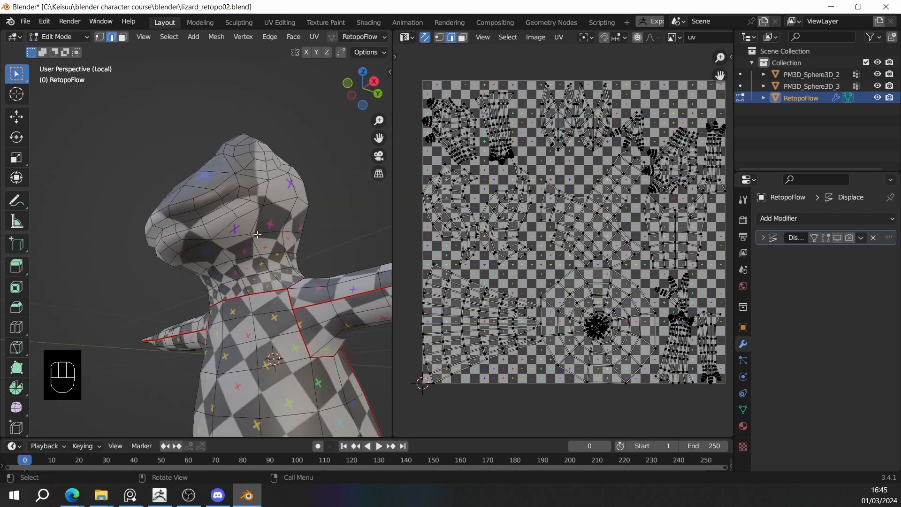
{"action": "middle_click_drag", "start_coordinate": [258, 234], "coordinate": [231, 287]}
{"action": "key", "text": "ctrl+e"}
{"action": "left_click", "coordinate": [191, 264]}
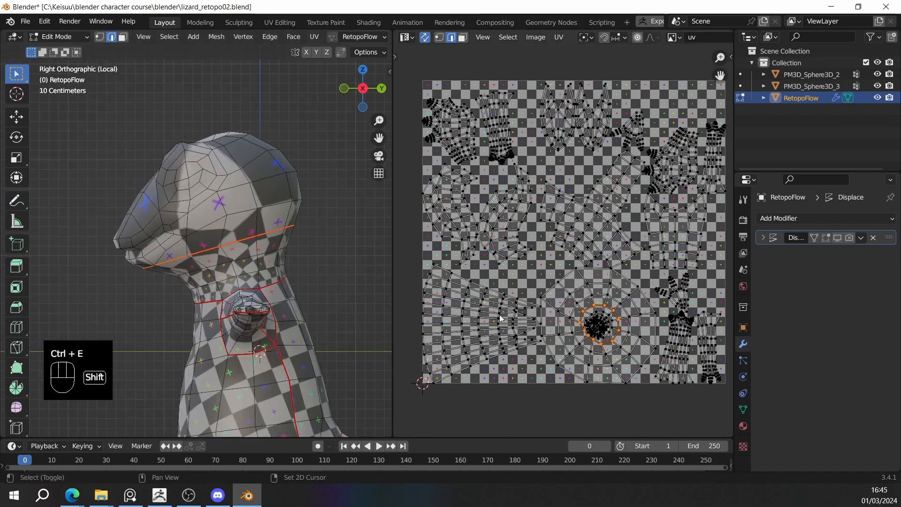
Mark a seam down the back of the neck, connecting the head seam to the neck-base seam.
{"action": "scroll", "coordinate": [695, 334], "scroll_direction": "up", "scroll_amount": 4}
{"action": "middle_click_drag", "start_coordinate": [666, 371], "coordinate": [635, 269], "text": "shift"}
{"action": "middle_click_drag", "start_coordinate": [277, 276], "coordinate": [179, 278]}
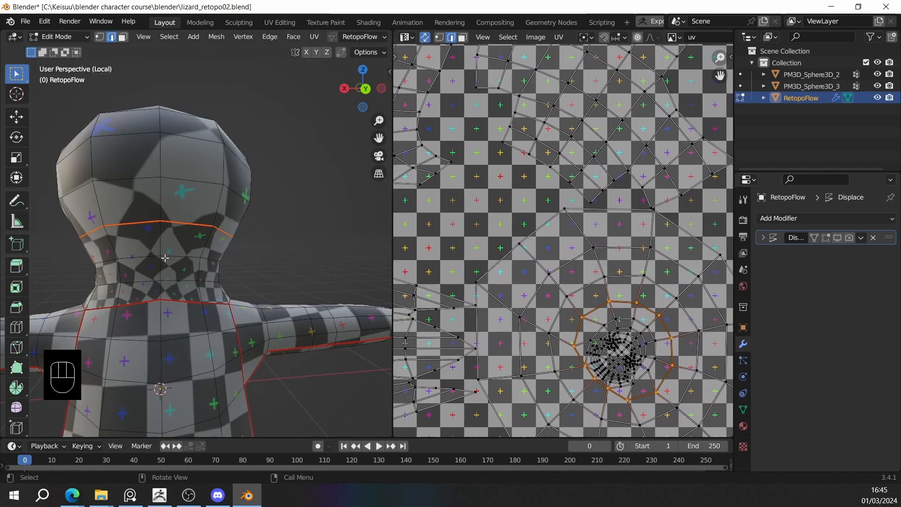
{"action": "left_click", "coordinate": [157, 283], "text": "ctrl"}
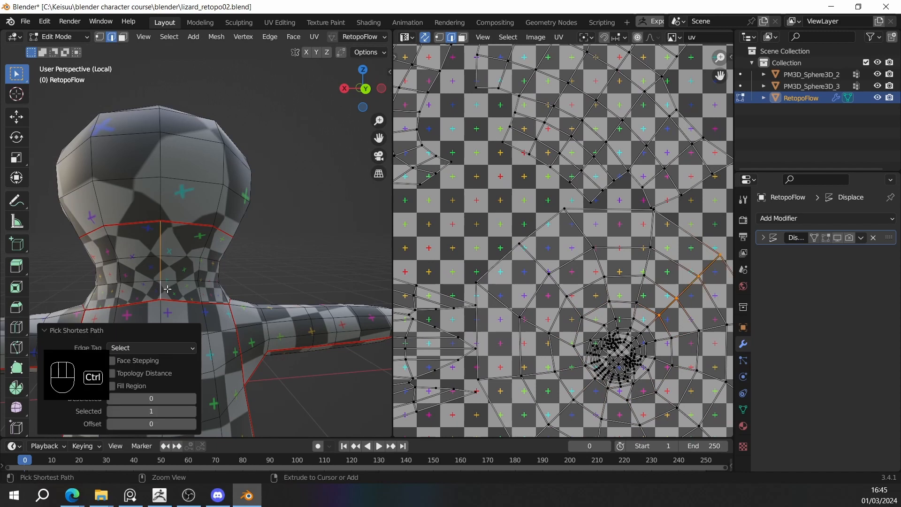
{"action": "middle_click_drag", "start_coordinate": [157, 283], "coordinate": [338, 244]}
{"action": "key", "text": "ctrl+e"}
{"action": "left_click", "coordinate": [342, 249]}
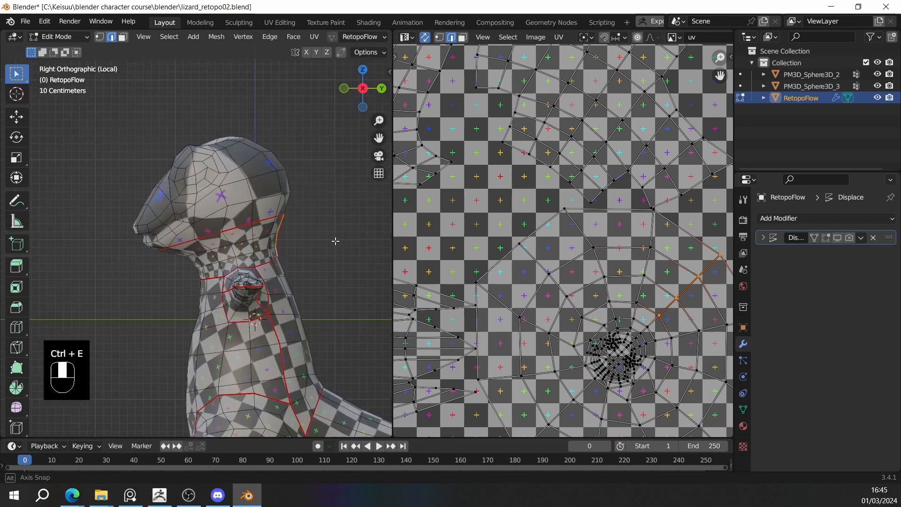
Unwrap the whole mesh with the Angle Based method using the new head and neck seams, then deselect everything.
{"action": "key", "text": "a"}
{"action": "key", "text": "u"}
{"action": "left_click", "coordinate": [336, 242]}
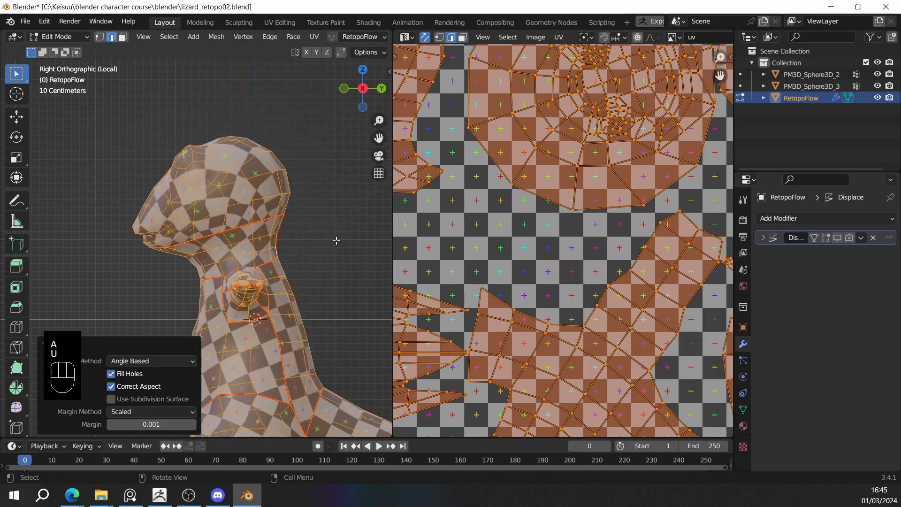
{"action": "scroll", "coordinate": [336, 241], "scroll_direction": "down", "scroll_amount": 4}
{"action": "middle_click_drag", "start_coordinate": [336, 241], "coordinate": [392, 248]}
{"action": "middle_click_drag", "start_coordinate": [263, 257], "coordinate": [336, 225]}
{"action": "scroll", "coordinate": [263, 262], "scroll_direction": "up", "scroll_amount": 5}
{"action": "key", "text": "alt+a"}
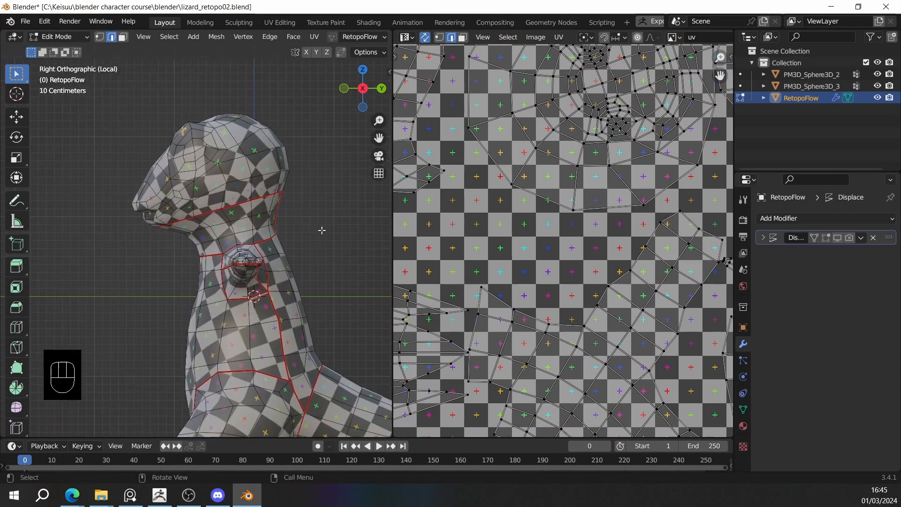
Examine the checker pattern on the face, head and neck from several sides for distortion.
{"action": "scroll", "coordinate": [281, 237], "scroll_direction": "down", "scroll_amount": 1}
{"action": "middle_click_drag", "start_coordinate": [280, 237], "coordinate": [382, 239]}
{"action": "scroll", "coordinate": [284, 246], "scroll_direction": "up", "scroll_amount": 3}
{"action": "middle_click_drag", "start_coordinate": [328, 213], "coordinate": [166, 221], "text": "shift"}
{"action": "scroll", "coordinate": [284, 246], "scroll_direction": "down", "scroll_amount": 4}
{"action": "scroll", "coordinate": [244, 247], "scroll_direction": "up", "scroll_amount": 4}
{"action": "scroll", "coordinate": [244, 246], "scroll_direction": "down", "scroll_amount": 4}
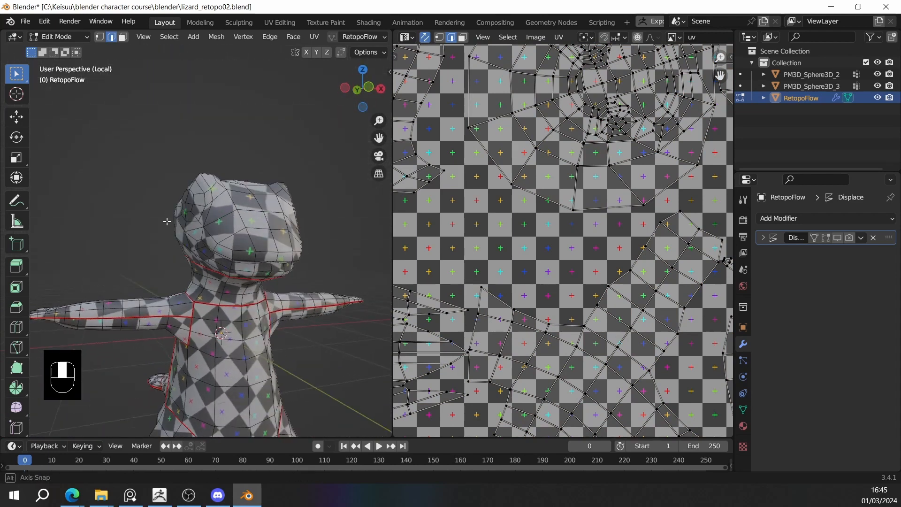
{"action": "middle_click_drag", "start_coordinate": [97, 239], "coordinate": [139, 249]}
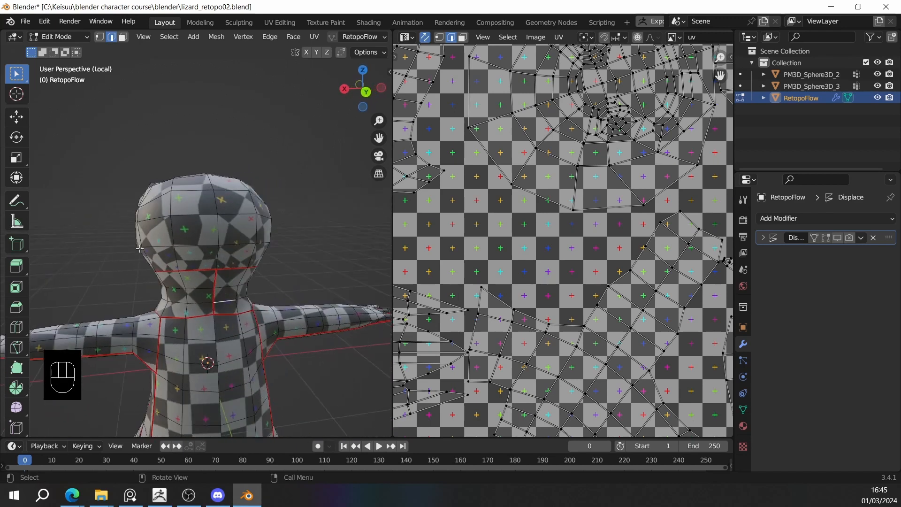
Mark a seam along the head's centre line, from the seam at the back of the head up over the crown.
{"action": "middle_click_drag", "start_coordinate": [223, 201], "coordinate": [199, 232]}
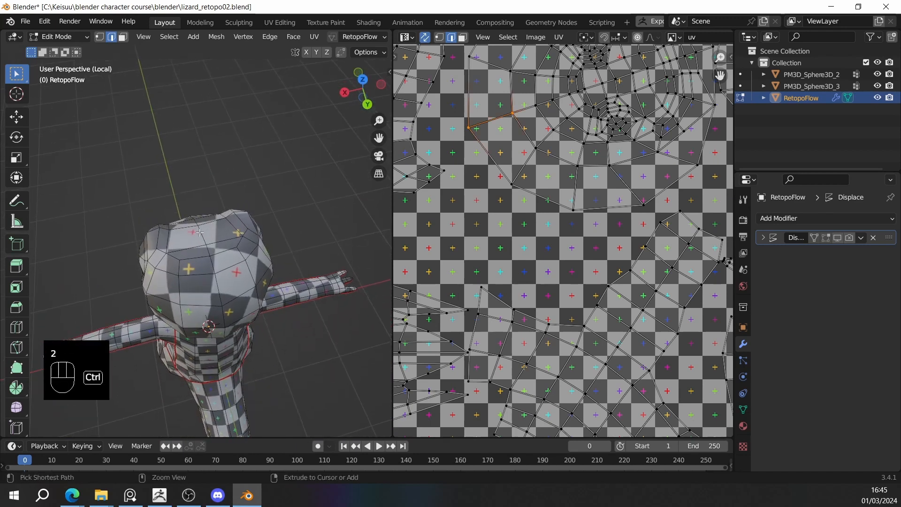
{"action": "left_click", "coordinate": [199, 230], "text": "ctrl"}
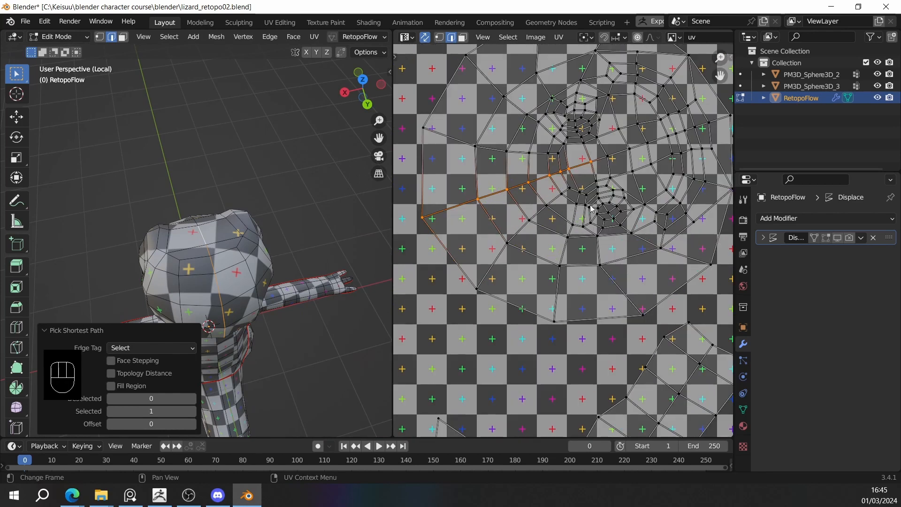
{"action": "middle_click_drag", "start_coordinate": [210, 258], "coordinate": [230, 199]}
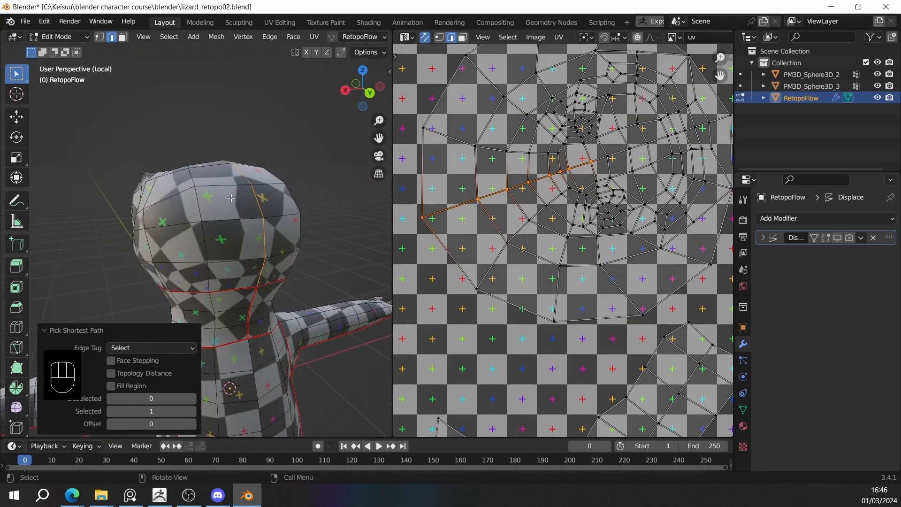
{"action": "middle_click_drag", "start_coordinate": [260, 277], "coordinate": [307, 265]}
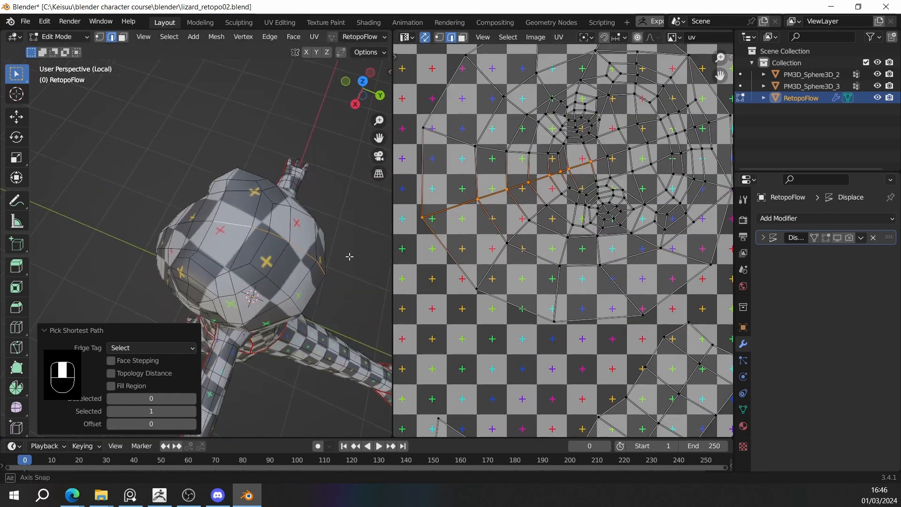
{"action": "key", "text": "ctrl+e"}
{"action": "left_click", "coordinate": [306, 263]}
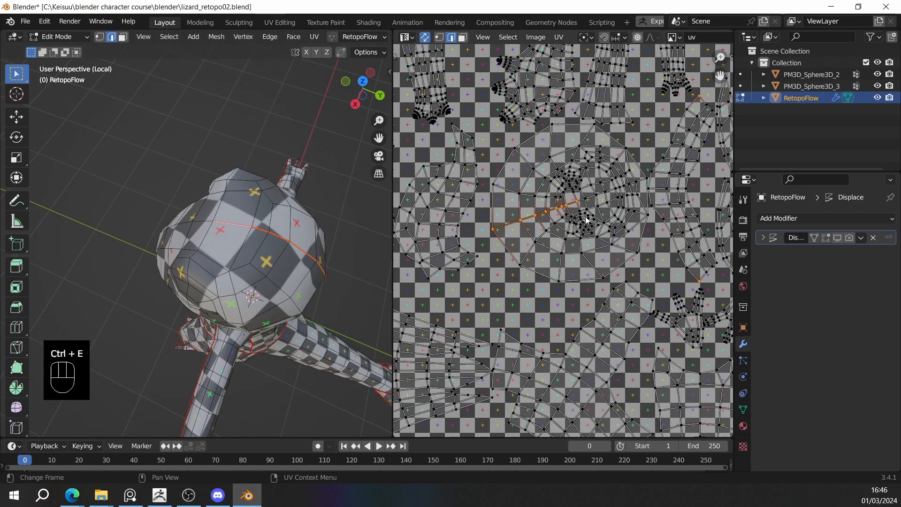
Unwrap the whole mesh again using the new centre-line seam on the head.
{"action": "key", "text": "a"}
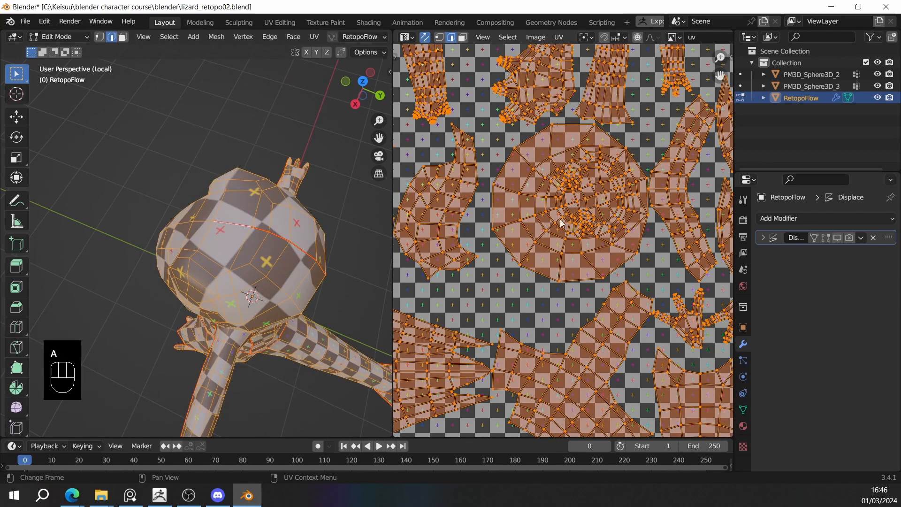
{"action": "key", "text": "u"}
{"action": "left_click", "coordinate": [567, 220]}
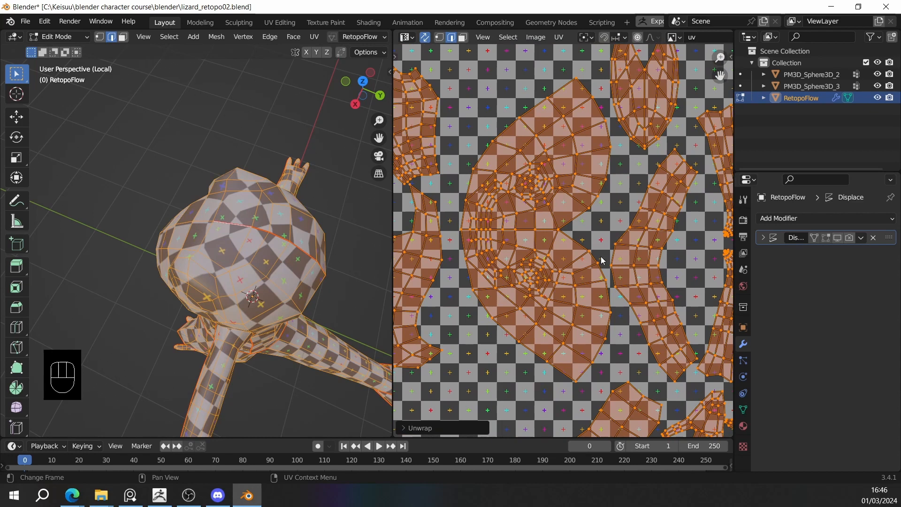
Examine the checker pattern over the whole lizard from the front and sides in Object Mode, and save the file.
{"action": "middle_click_drag", "start_coordinate": [245, 281], "coordinate": [47, 193]}
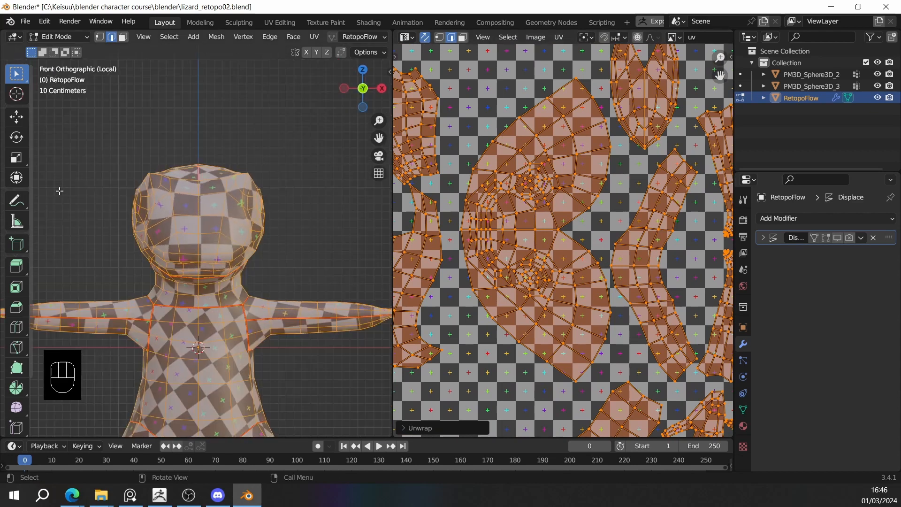
{"action": "middle_click_drag", "start_coordinate": [155, 202], "coordinate": [78, 262]}
{"action": "scroll", "coordinate": [285, 218], "scroll_direction": "down", "scroll_amount": 3}
{"action": "scroll", "coordinate": [215, 225], "scroll_direction": "down", "scroll_amount": 2}
{"action": "key", "text": "Tab"}
{"action": "scroll", "coordinate": [252, 238], "scroll_direction": "down", "scroll_amount": 2}
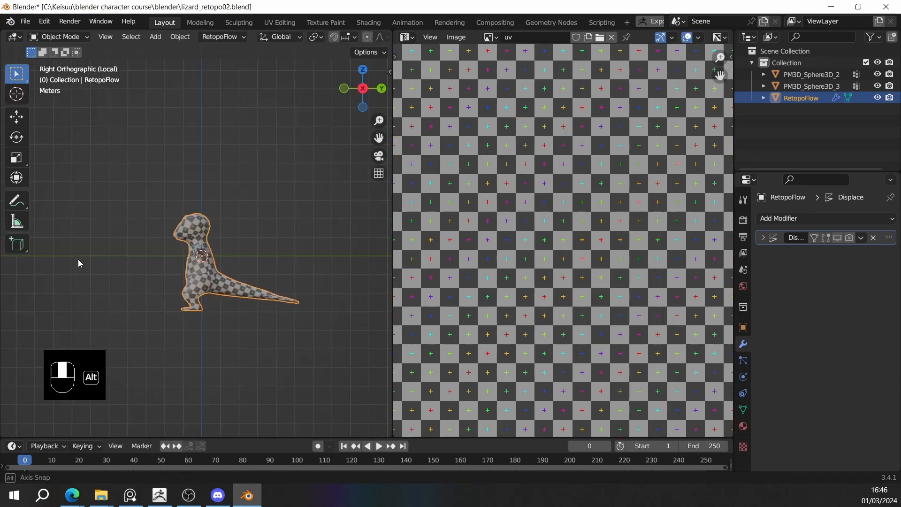
{"action": "scroll", "coordinate": [78, 262], "scroll_direction": "up", "scroll_amount": 2}
{"action": "middle_click_drag", "start_coordinate": [173, 258], "coordinate": [274, 295]}
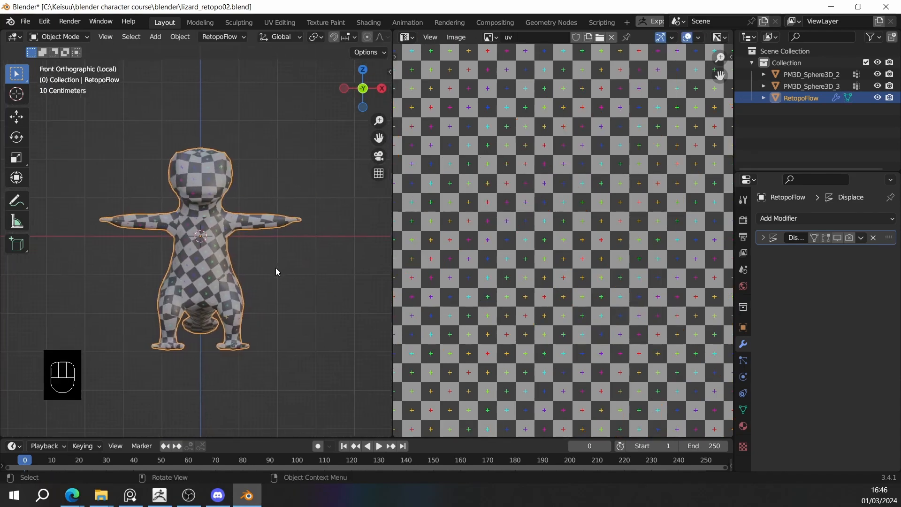
{"action": "scroll", "coordinate": [276, 269], "scroll_direction": "up", "scroll_amount": 2}
{"action": "scroll", "coordinate": [276, 263], "scroll_direction": "down", "scroll_amount": 2}
{"action": "key", "text": "ctrl+s"}
{"action": "middle_click_drag", "start_coordinate": [248, 267], "coordinate": [346, 269], "text": "alt"}
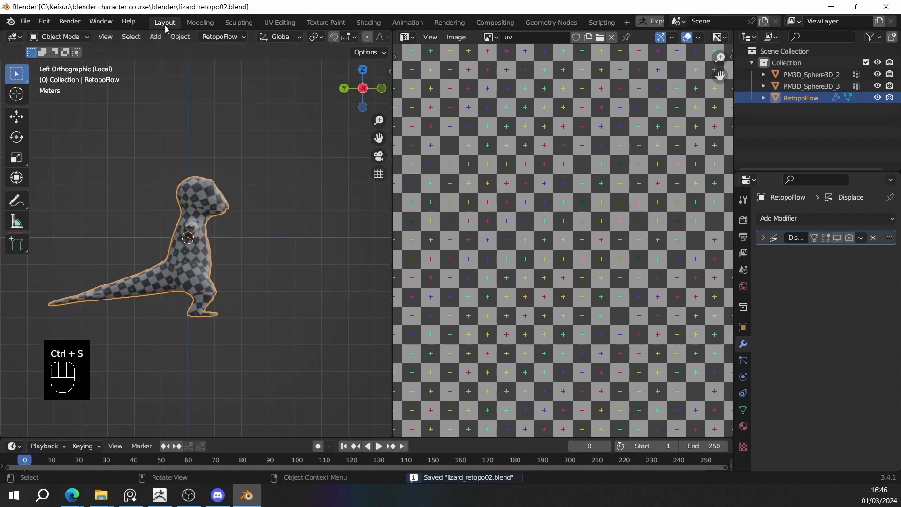
Return to Edit Mode and examine the full UV layout, especially the head island and its spacing from the neighbouring islands.
{"action": "key", "text": "Tab"}
{"action": "scroll", "coordinate": [527, 246], "scroll_direction": "down", "scroll_amount": 3}
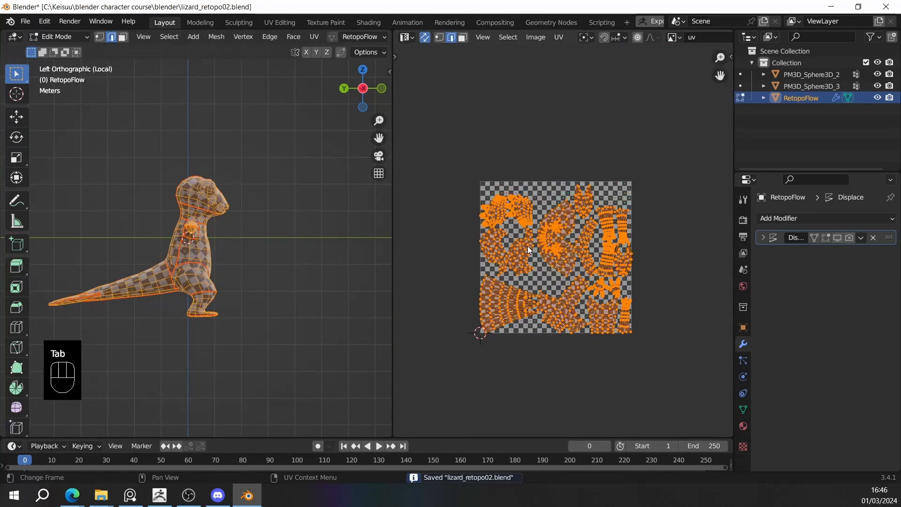
{"action": "scroll", "coordinate": [578, 238], "scroll_direction": "up", "scroll_amount": 1}
{"action": "scroll", "coordinate": [539, 238], "scroll_direction": "up", "scroll_amount": 3}
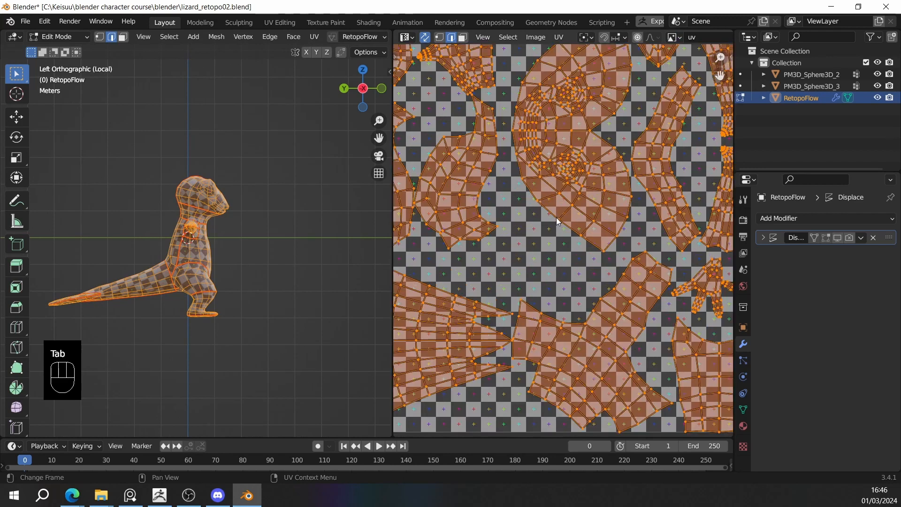
{"action": "scroll", "coordinate": [556, 218], "scroll_direction": "down", "scroll_amount": 4}
{"action": "scroll", "coordinate": [594, 248], "scroll_direction": "up", "scroll_amount": 2}
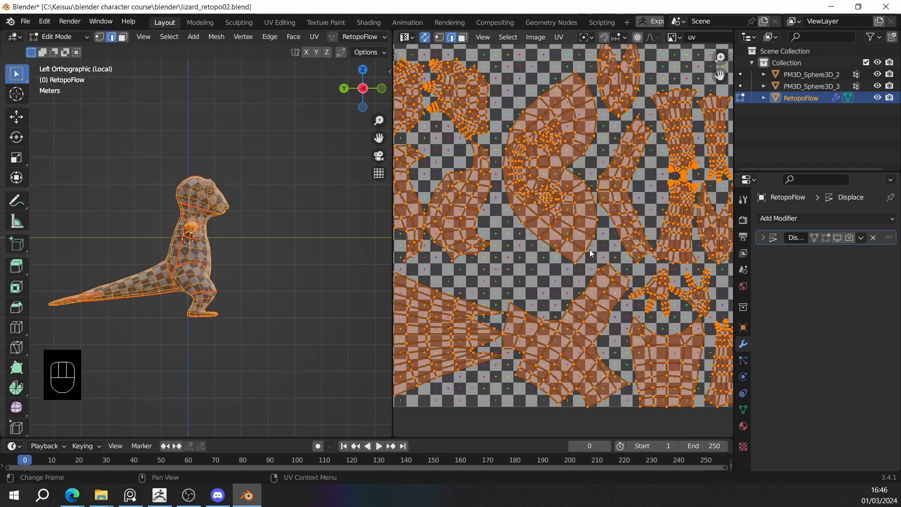
{"action": "scroll", "coordinate": [569, 212], "scroll_direction": "down", "scroll_amount": 2}
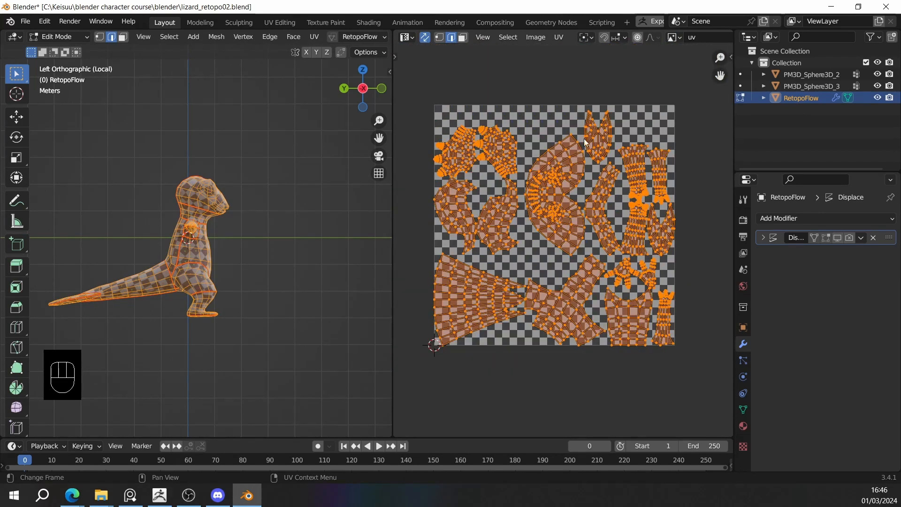
{"action": "middle_click_drag", "start_coordinate": [548, 144], "coordinate": [550, 174]}
{"action": "scroll", "coordinate": [558, 225], "scroll_direction": "up", "scroll_amount": 2}
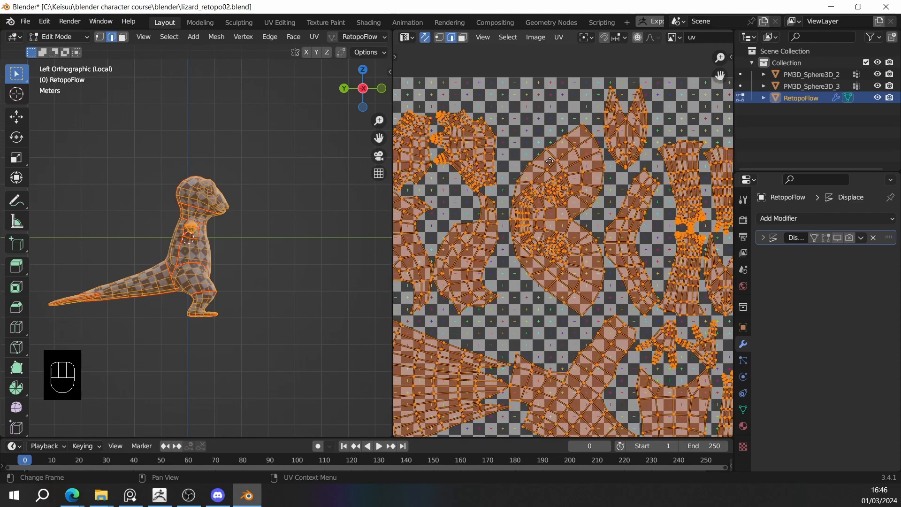
{"action": "scroll", "coordinate": [559, 178], "scroll_direction": "down", "scroll_amount": 1}
{"action": "middle_click_drag", "start_coordinate": [552, 141], "coordinate": [585, 183]}
{"action": "scroll", "coordinate": [559, 178], "scroll_direction": "down", "scroll_amount": 1}
{"action": "scroll", "coordinate": [565, 221], "scroll_direction": "up", "scroll_amount": 2}
{"action": "scroll", "coordinate": [566, 221], "scroll_direction": "down", "scroll_amount": 2}
{"action": "scroll", "coordinate": [585, 183], "scroll_direction": "up", "scroll_amount": 4}
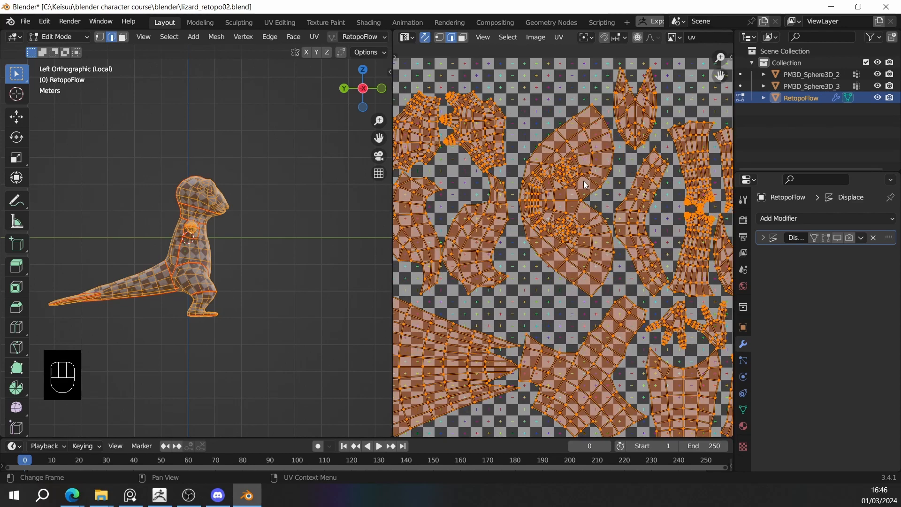
{"action": "scroll", "coordinate": [585, 183], "scroll_direction": "down", "scroll_amount": 3}
{"action": "middle_click_drag", "start_coordinate": [281, 254], "coordinate": [265, 263]}
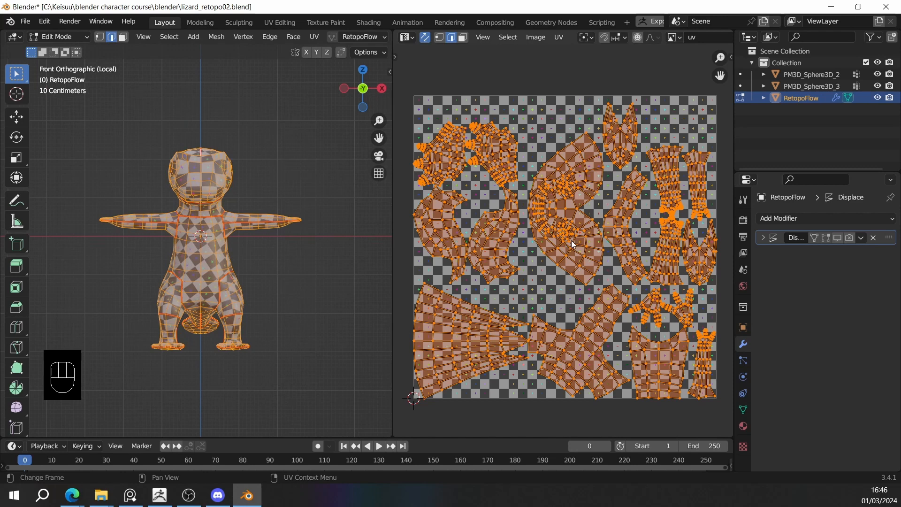
{"action": "scroll", "coordinate": [571, 240], "scroll_direction": "up", "scroll_amount": 2}
{"action": "scroll", "coordinate": [571, 240], "scroll_direction": "down", "scroll_amount": 2}
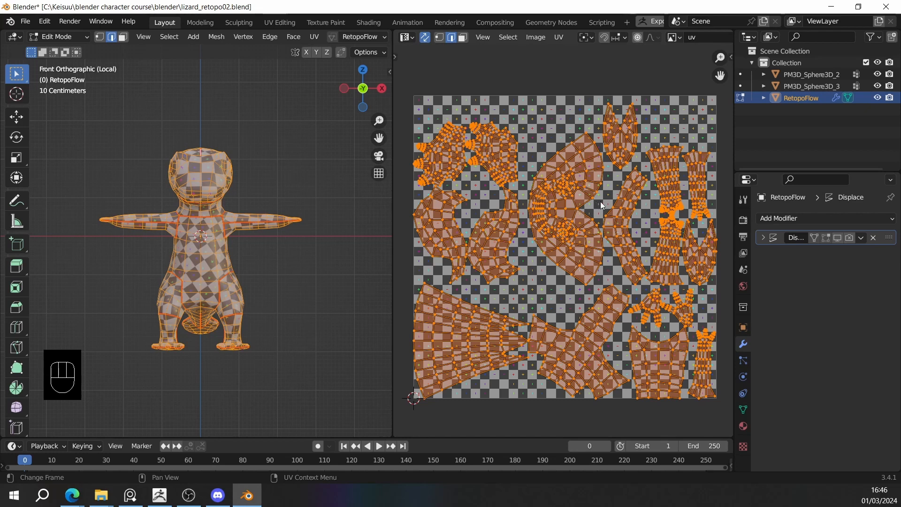
{"action": "scroll", "coordinate": [609, 132], "scroll_direction": "up", "scroll_amount": 5}
{"action": "scroll", "coordinate": [563, 239], "scroll_direction": "down", "scroll_amount": 8}
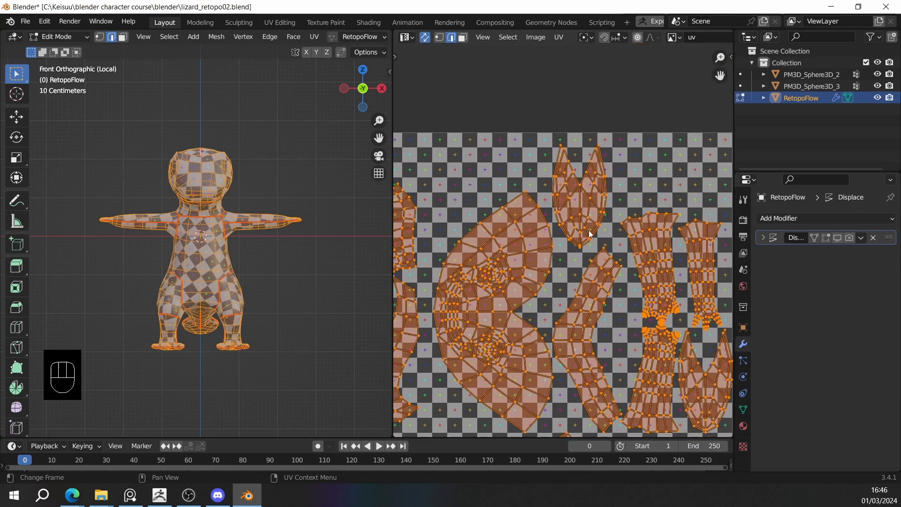
{"action": "scroll", "coordinate": [538, 243], "scroll_direction": "down", "scroll_amount": 1}
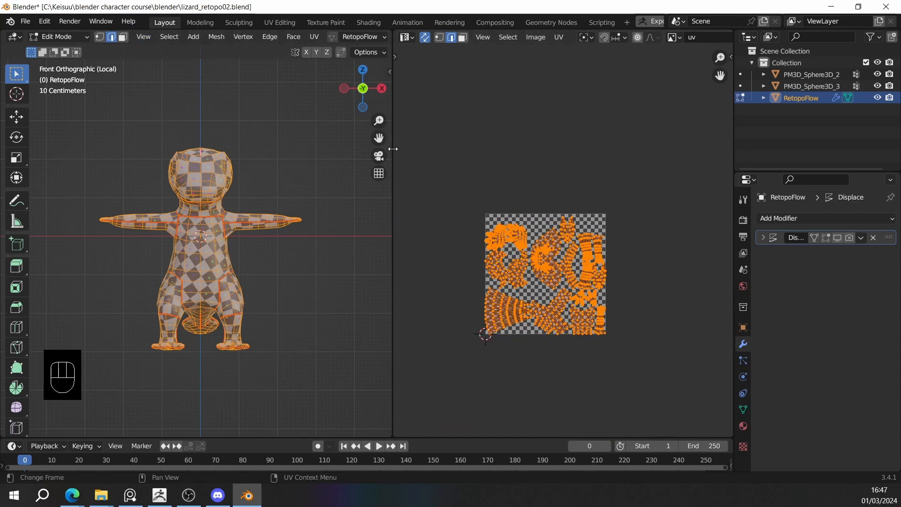
Widen the 3D viewport over the UV editor and switch back to Object Mode.
{"action": "left_click_drag", "start_coordinate": [393, 149], "coordinate": [585, 150]}
{"action": "scroll", "coordinate": [424, 191], "scroll_direction": "down", "scroll_amount": 3}
{"action": "key", "text": "Tab"}
{"action": "middle_click_drag", "start_coordinate": [342, 199], "coordinate": [467, 204], "text": "alt"}
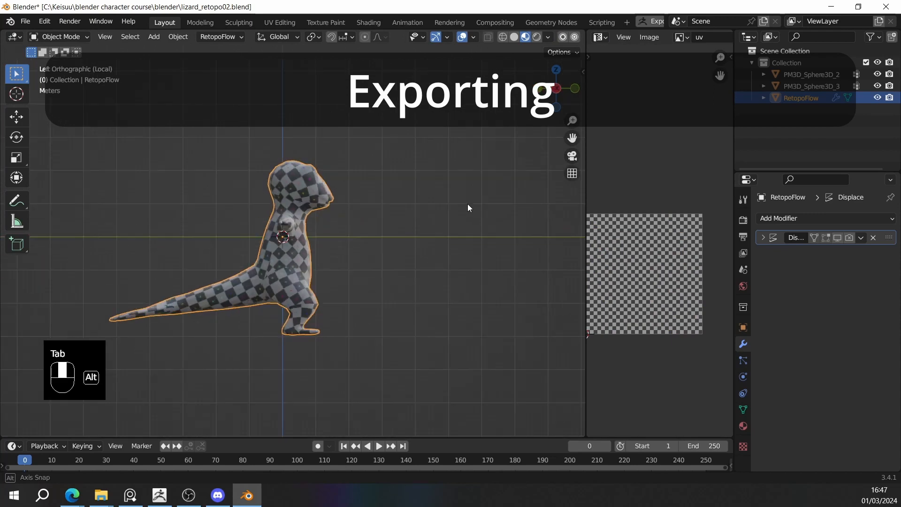
{"action": "middle_click_drag", "start_coordinate": [401, 231], "coordinate": [58, 222], "text": "shift"}
{"action": "scroll", "coordinate": [409, 204], "scroll_direction": "up", "scroll_amount": 2}
{"action": "scroll", "coordinate": [409, 204], "scroll_direction": "down", "scroll_amount": 2}
{"action": "scroll", "coordinate": [181, 255], "scroll_direction": "up", "scroll_amount": 2}
{"action": "scroll", "coordinate": [190, 237], "scroll_direction": "down", "scroll_amount": 2}
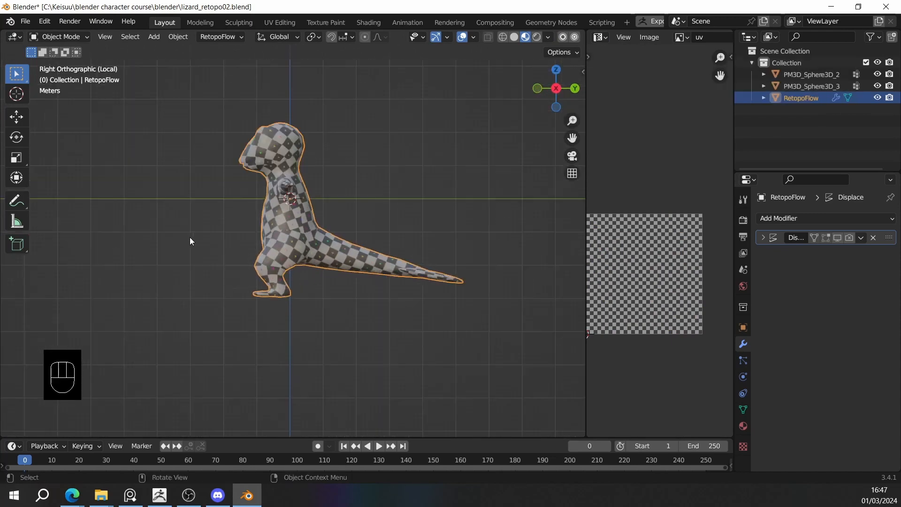
{"action": "middle_click_drag", "start_coordinate": [189, 237], "coordinate": [441, 218]}
{"action": "scroll", "coordinate": [386, 189], "scroll_direction": "up", "scroll_amount": 3}
{"action": "scroll", "coordinate": [385, 190], "scroll_direction": "down", "scroll_amount": 3}
{"action": "scroll", "coordinate": [328, 237], "scroll_direction": "up", "scroll_amount": 3}
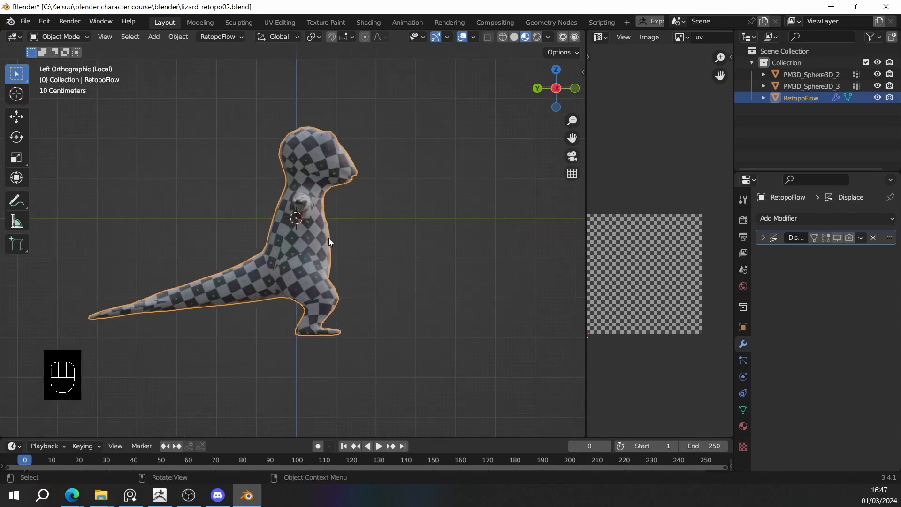
Export the RetopoFlow mesh as an FBX named rex_low.fbx, limited to Selected Objects.
{"action": "left_click", "coordinate": [28, 21]}
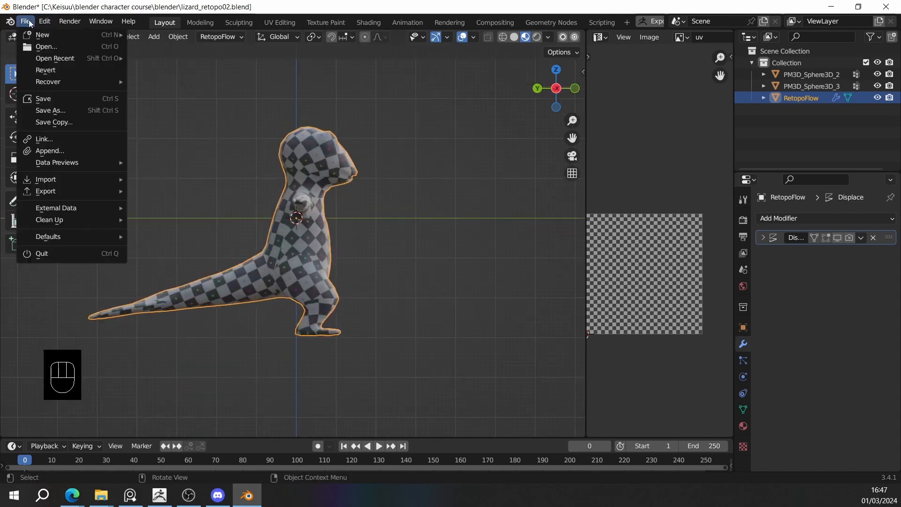
{"action": "mouse_move", "coordinate": [60, 192]}
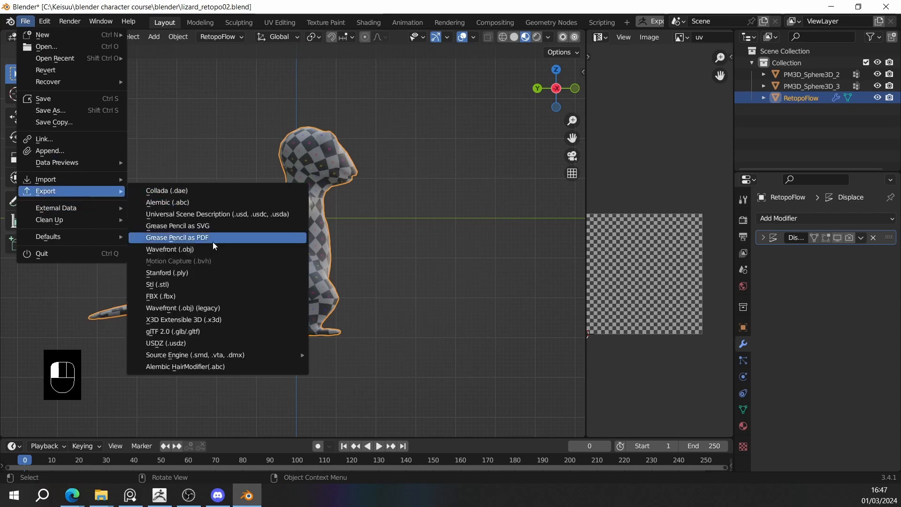
{"action": "left_click", "coordinate": [203, 297]}
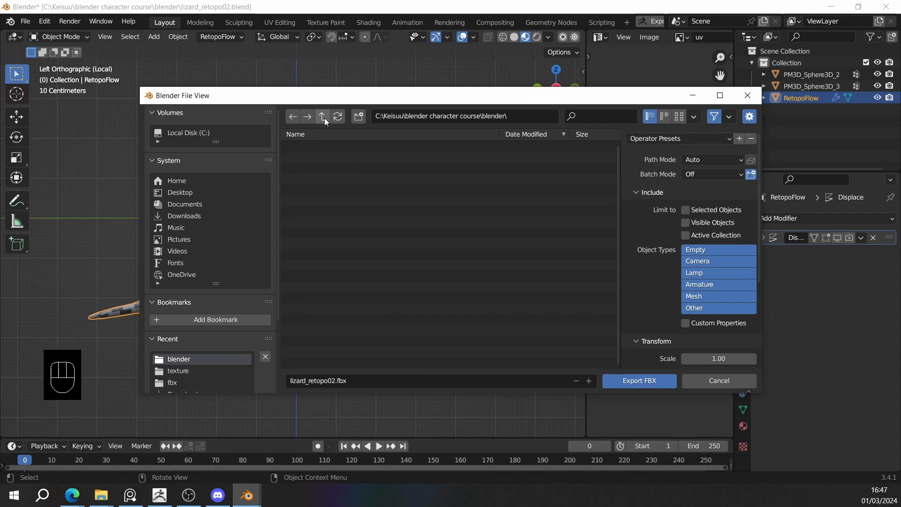
{"action": "left_click", "coordinate": [326, 381]}
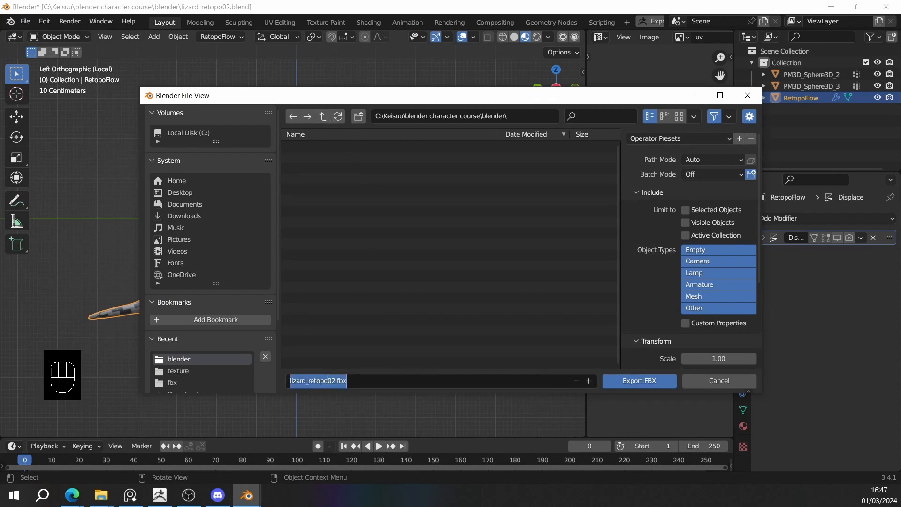
{"action": "type", "text": "rex_low"}
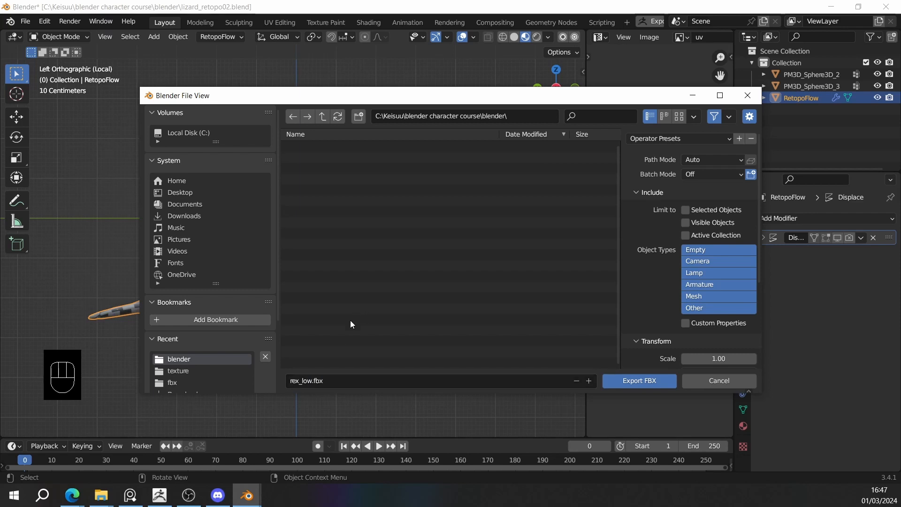
{"action": "left_click", "coordinate": [686, 210]}
{"action": "left_click_drag", "start_coordinate": [556, 96], "coordinate": [505, 235]}
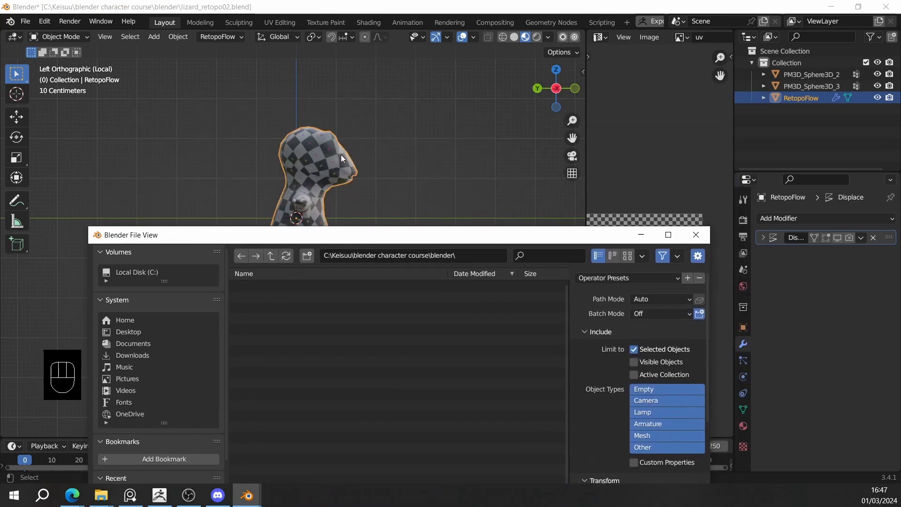
{"action": "left_click_drag", "start_coordinate": [389, 226], "coordinate": [390, 150]}
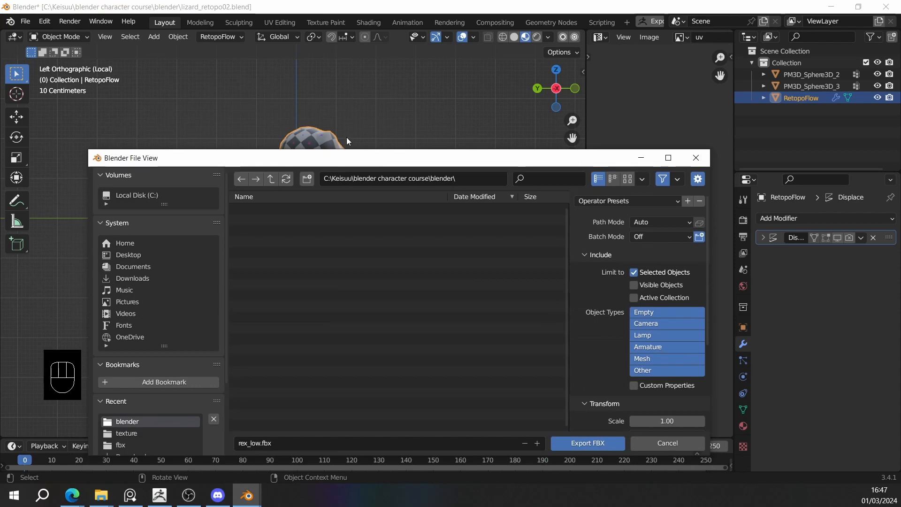
{"action": "left_click", "coordinate": [579, 445]}
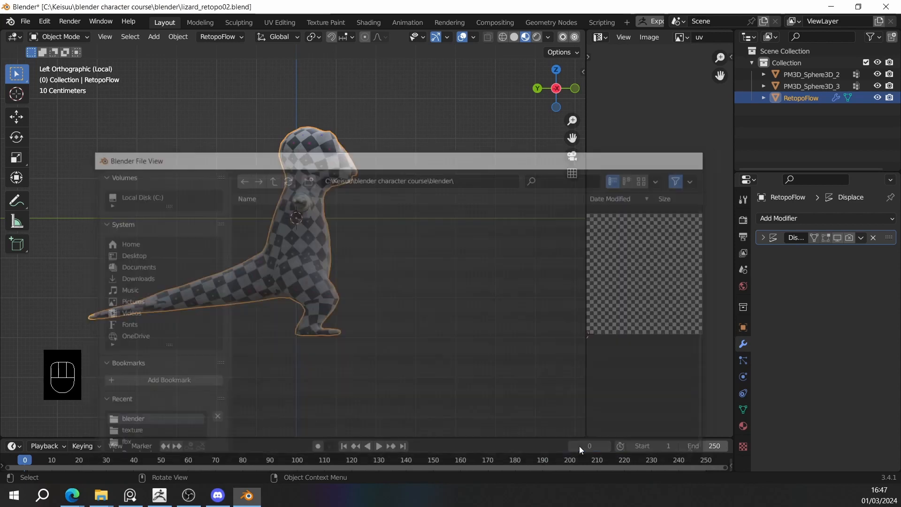
Leave local view to bring back the sculpt objects, and hide the RetopoFlow mesh.
{"action": "middle_click_drag", "start_coordinate": [540, 357], "coordinate": [343, 272]}
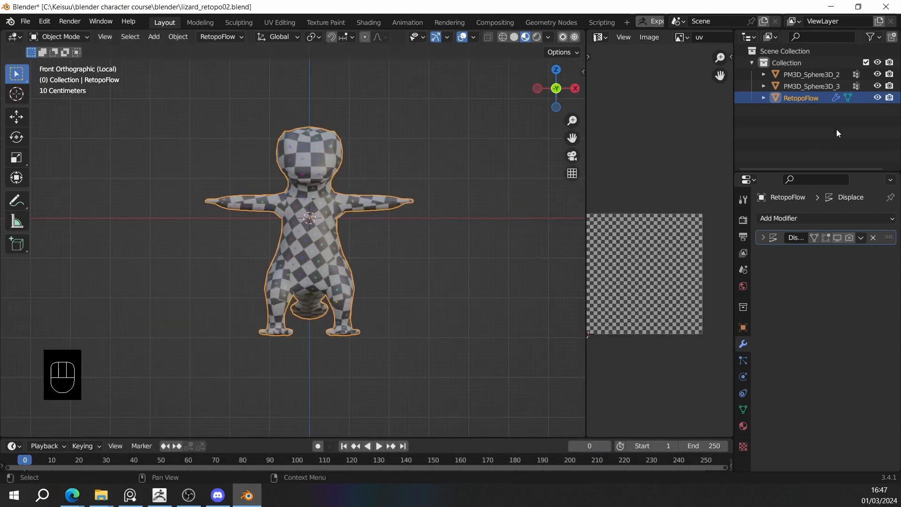
{"action": "middle_click_drag", "start_coordinate": [561, 195], "coordinate": [546, 200]}
{"action": "scroll", "coordinate": [531, 207], "scroll_direction": "down", "scroll_amount": 2}
{"action": "middle_click_drag", "start_coordinate": [462, 209], "coordinate": [401, 162]}
{"action": "key", "text": "KP_Divide"}
{"action": "middle_click_drag", "start_coordinate": [399, 208], "coordinate": [563, 178]}
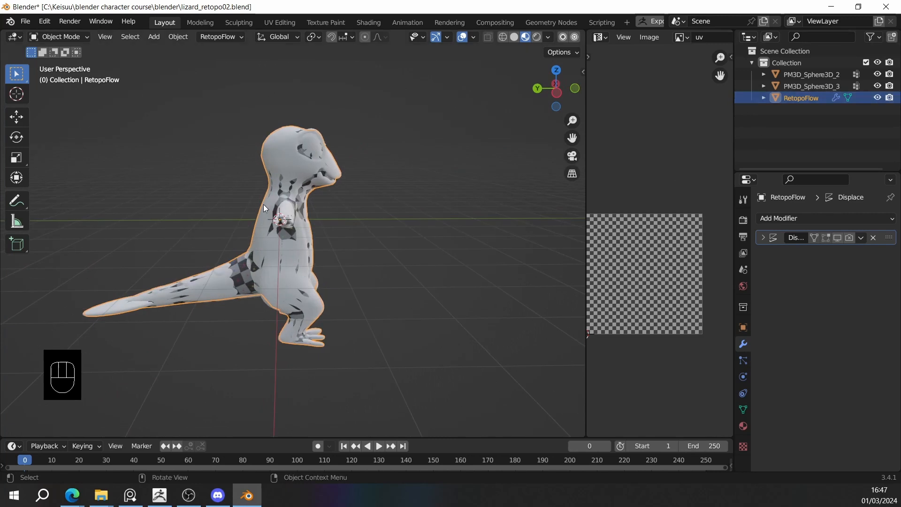
{"action": "scroll", "coordinate": [324, 183], "scroll_direction": "up", "scroll_amount": 1}
{"action": "middle_click_drag", "start_coordinate": [317, 180], "coordinate": [342, 185]}
{"action": "key", "text": "g"}
{"action": "right_click", "coordinate": [486, 227]}
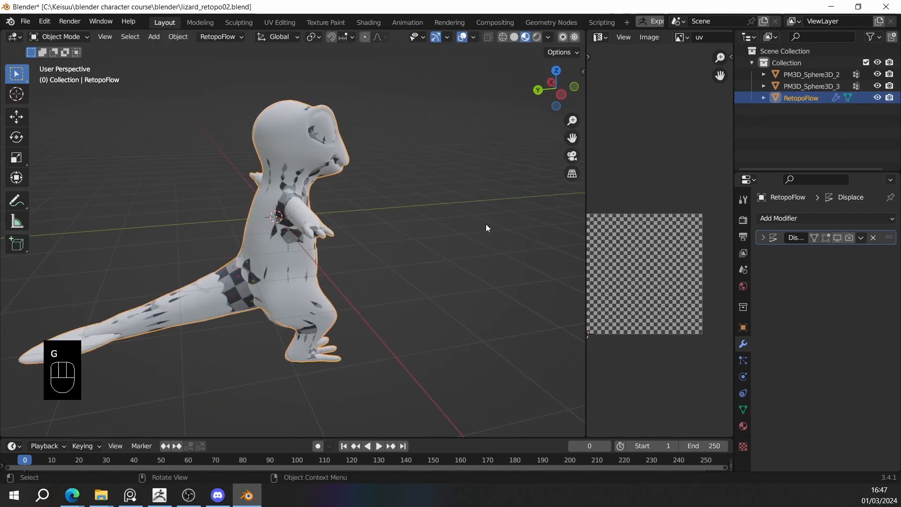
{"action": "key", "text": "h"}
Look over the high-poly lizard sculpt from the side and the front.
{"action": "middle_click_drag", "start_coordinate": [485, 227], "coordinate": [436, 217]}
{"action": "scroll", "coordinate": [342, 212], "scroll_direction": "down", "scroll_amount": 3}
{"action": "scroll", "coordinate": [384, 223], "scroll_direction": "up", "scroll_amount": 4}
{"action": "scroll", "coordinate": [338, 162], "scroll_direction": "down", "scroll_amount": 3}
{"action": "middle_click_drag", "start_coordinate": [338, 164], "coordinate": [541, 187]}
{"action": "scroll", "coordinate": [412, 225], "scroll_direction": "up", "scroll_amount": 2}
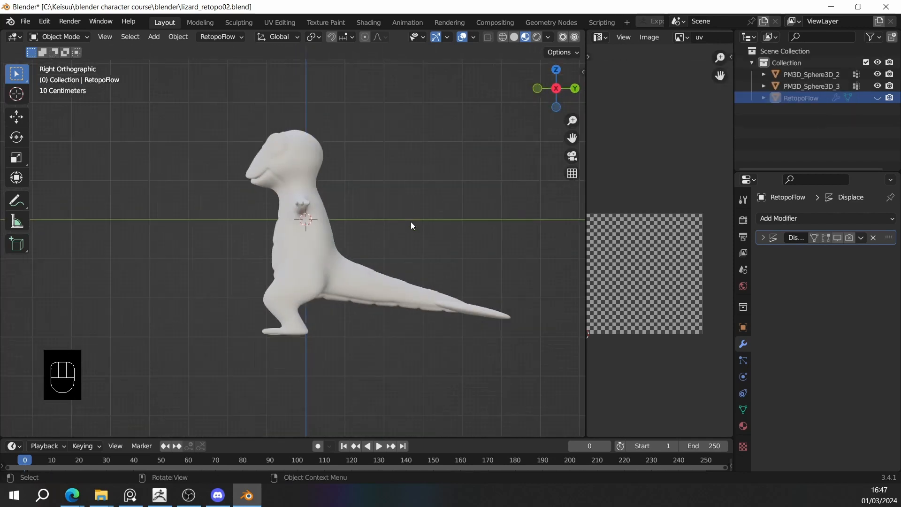
{"action": "scroll", "coordinate": [412, 226], "scroll_direction": "down", "scroll_amount": 4}
{"action": "middle_click_drag", "start_coordinate": [412, 226], "coordinate": [442, 247]}
{"action": "scroll", "coordinate": [441, 247], "scroll_direction": "up", "scroll_amount": 4}
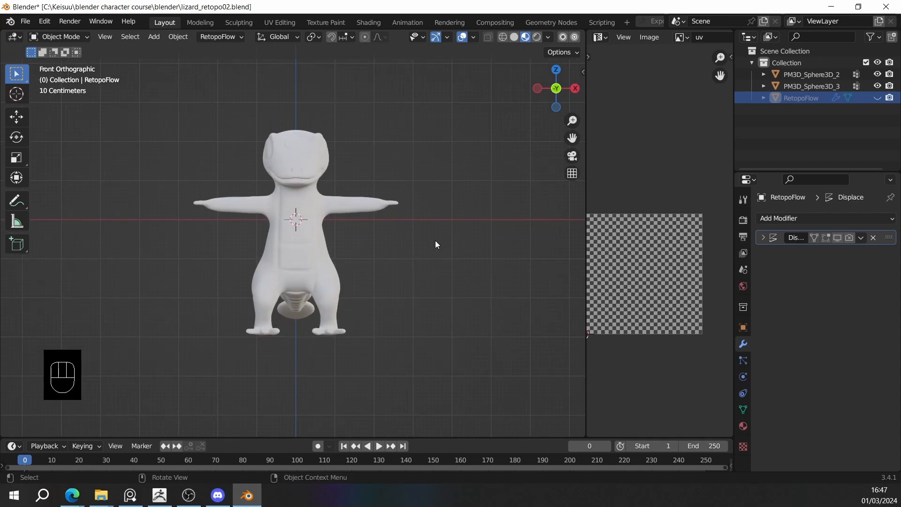
Select both visible high-poly objects, PM3D_Sphere3D_2 and PM3D_Sphere3D_3, leaving them in their original position.
{"action": "key", "text": "a"}
{"action": "middle_click_drag", "start_coordinate": [347, 258], "coordinate": [430, 257]}
{"action": "key", "text": "g"}
{"action": "right_click", "coordinate": [370, 263]}
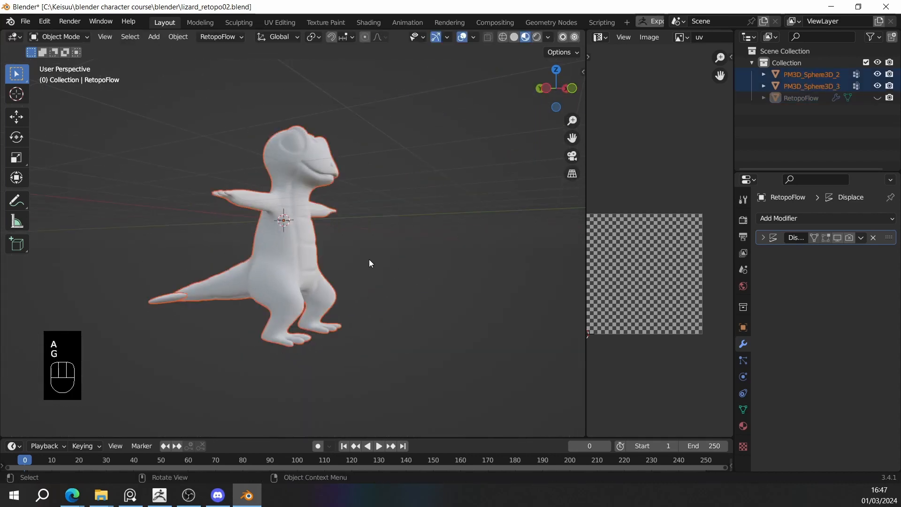
{"action": "key", "text": "g"}
{"action": "right_click", "coordinate": [430, 237]}
{"action": "key", "text": "g"}
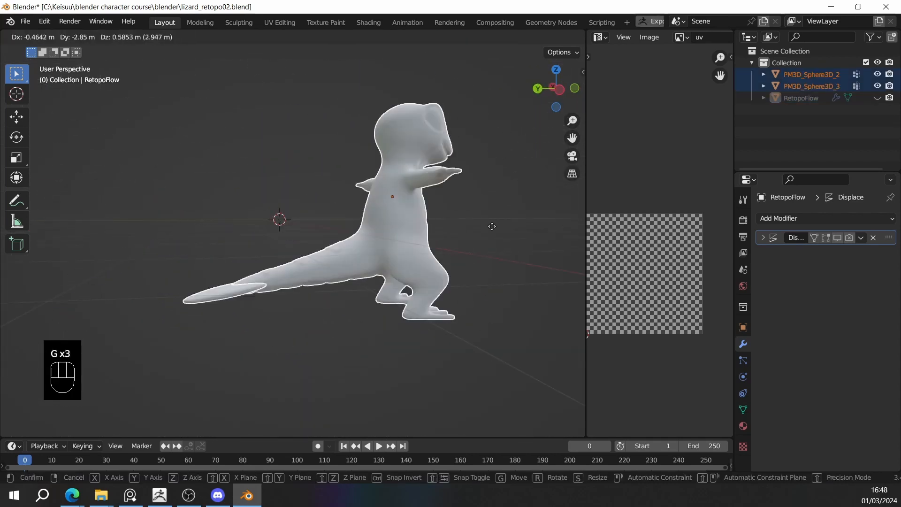
{"action": "right_click", "coordinate": [492, 226]}
{"action": "middle_click_drag", "start_coordinate": [488, 227], "coordinate": [258, 242]}
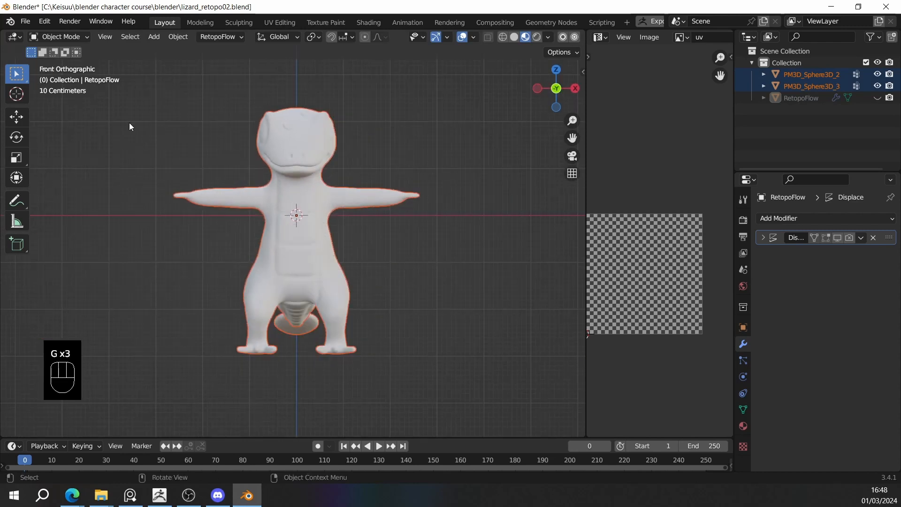
Export the selected high-poly objects as an FBX named rex_high.fbx, limited to Selected Objects.
{"action": "left_click", "coordinate": [25, 21]}
{"action": "mouse_move", "coordinate": [47, 193]}
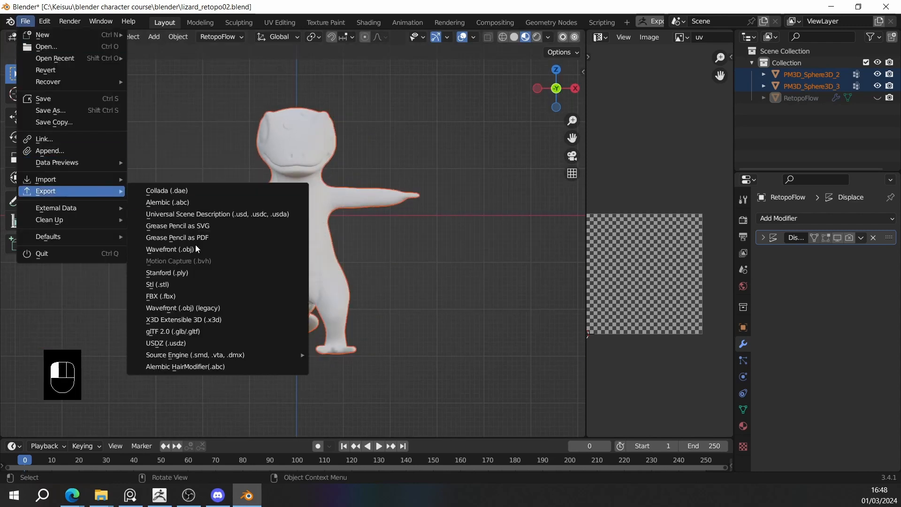
{"action": "left_click", "coordinate": [209, 296]}
{"action": "left_click", "coordinate": [313, 380]}
{"action": "left_click_drag", "start_coordinate": [313, 381], "coordinate": [303, 381]}
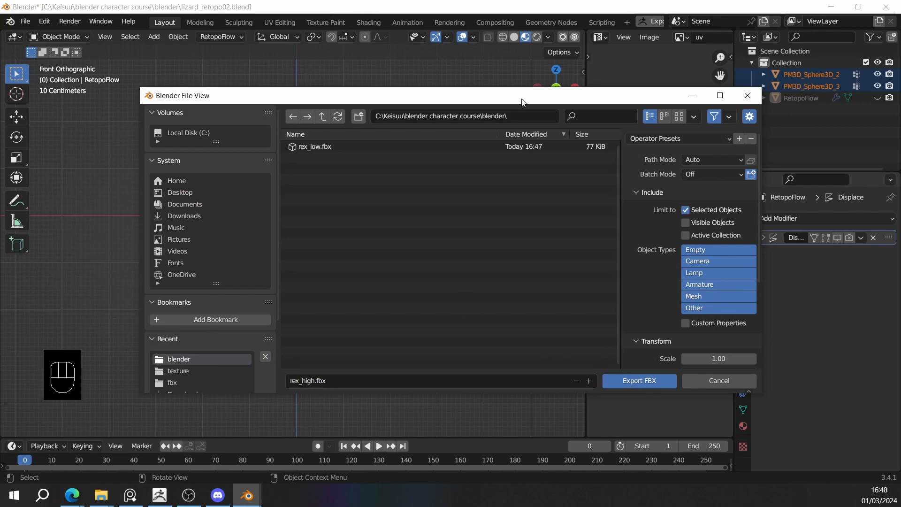
{"action": "left_click_drag", "start_coordinate": [523, 102], "coordinate": [449, 94]}
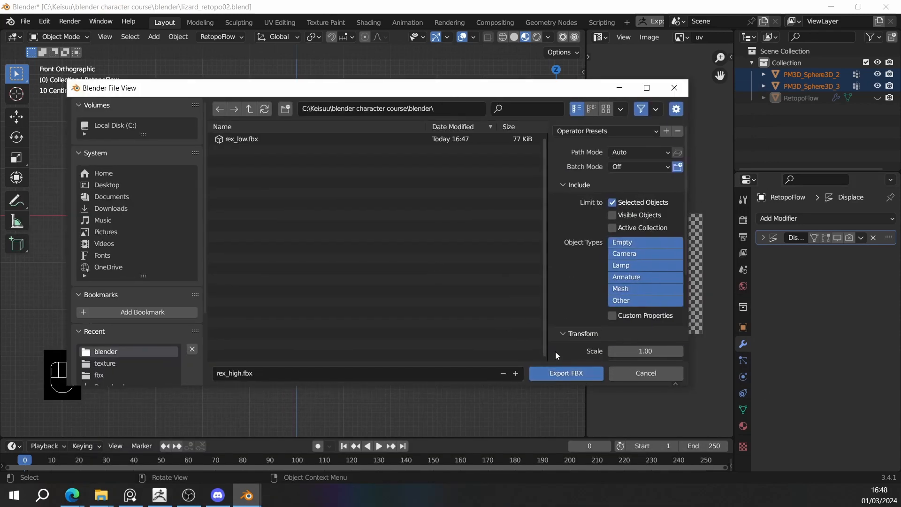
{"action": "left_click", "coordinate": [570, 373]}
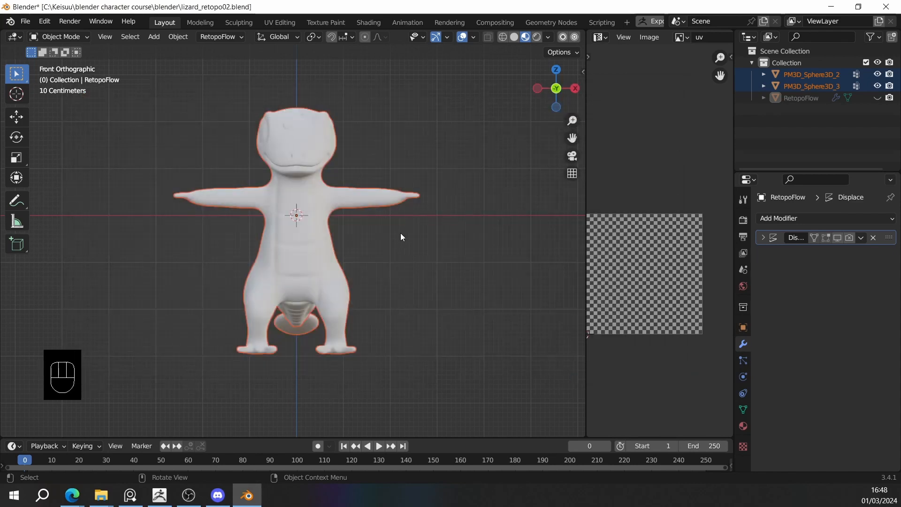
Deselect the high-poly objects and view the sculpt from its left side.
{"action": "scroll", "coordinate": [401, 233], "scroll_direction": "down", "scroll_amount": 3}
{"action": "middle_click_drag", "start_coordinate": [400, 233], "coordinate": [537, 252]}
{"action": "left_click", "coordinate": [426, 275]}
{"action": "middle_click_drag", "start_coordinate": [427, 275], "coordinate": [469, 270], "text": "alt"}
{"action": "scroll", "coordinate": [336, 268], "scroll_direction": "up", "scroll_amount": 4}
{"action": "scroll", "coordinate": [335, 266], "scroll_direction": "down", "scroll_amount": 6}
{"action": "scroll", "coordinate": [403, 266], "scroll_direction": "up", "scroll_amount": 5}
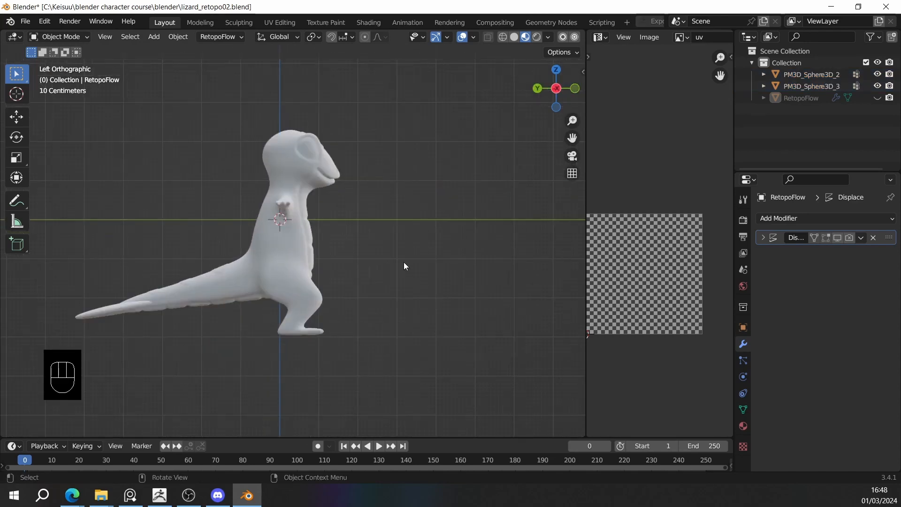